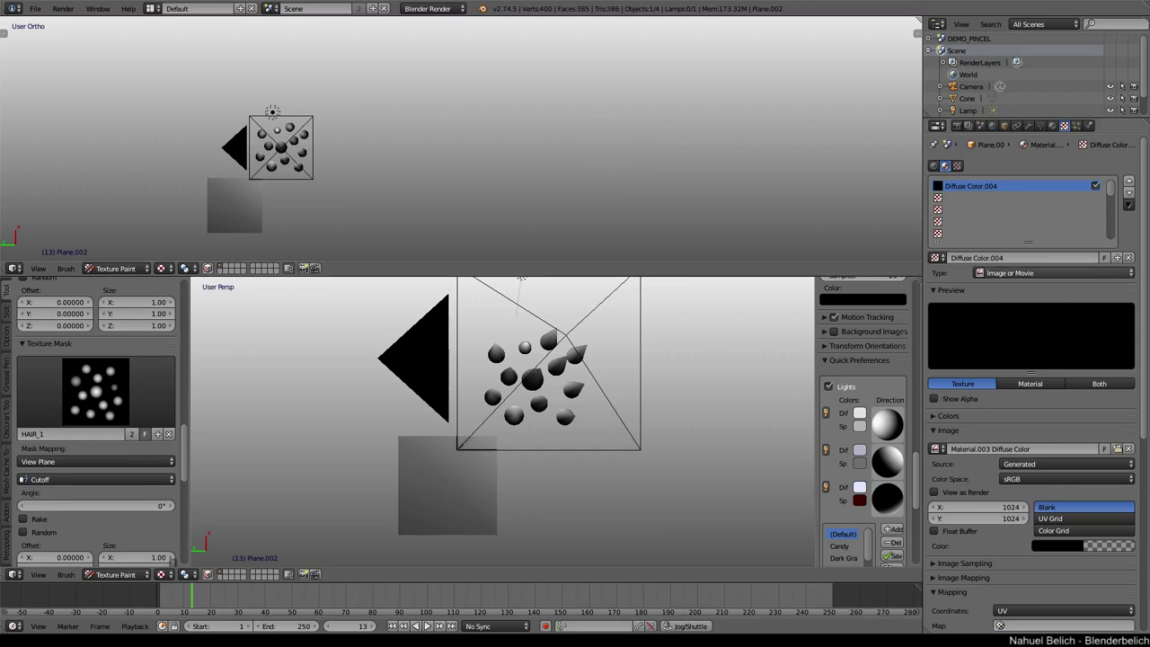
# Step: Examine the cone cluster from several angles and through the camera, comparing it with the HAIR_1 texture mask
pyautogui.click(174, 478)
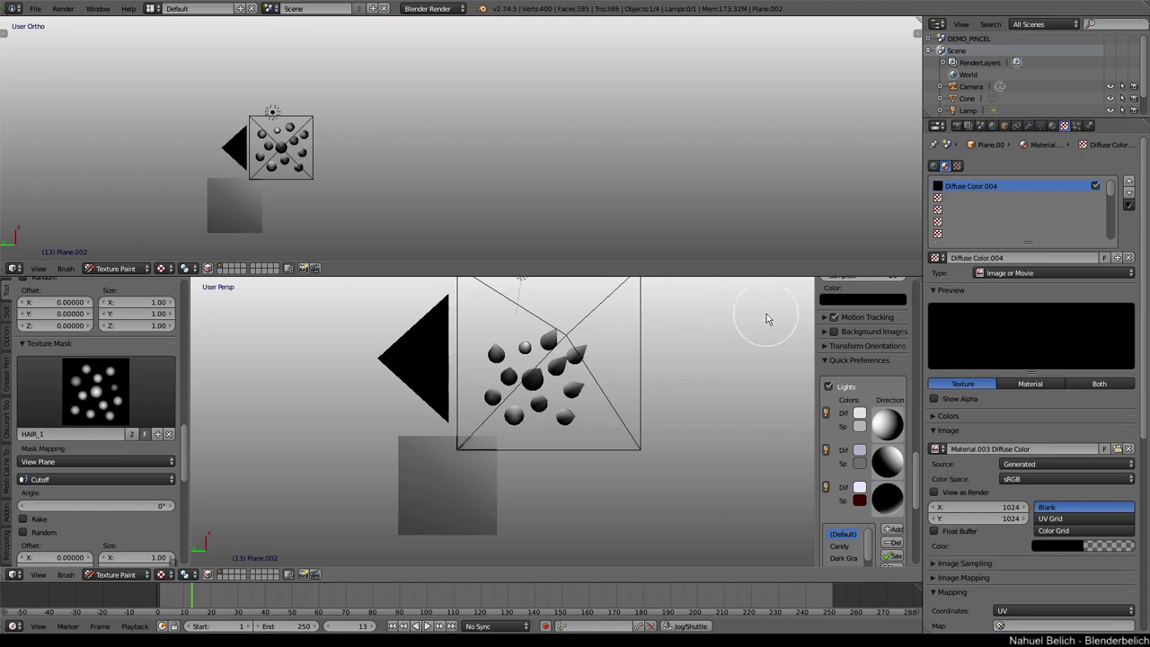
pyautogui.moveTo(506, 531); pyautogui.dragTo(387, 453, button='middle')
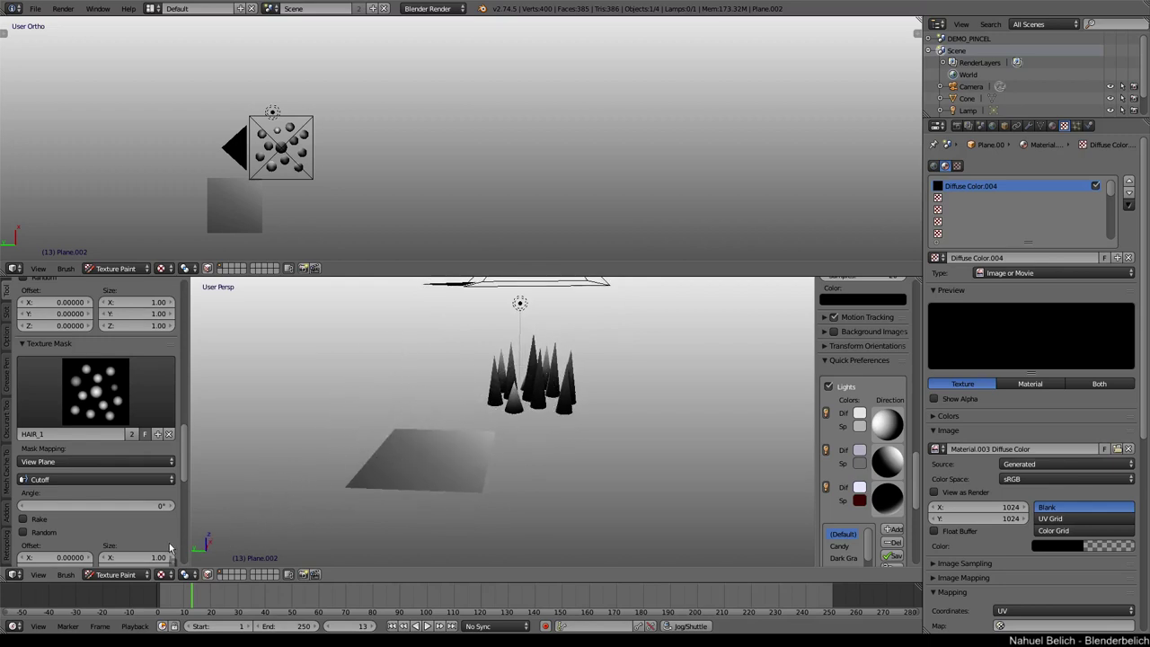
pyautogui.moveTo(431, 410); pyautogui.dragTo(503, 405, button='middle')
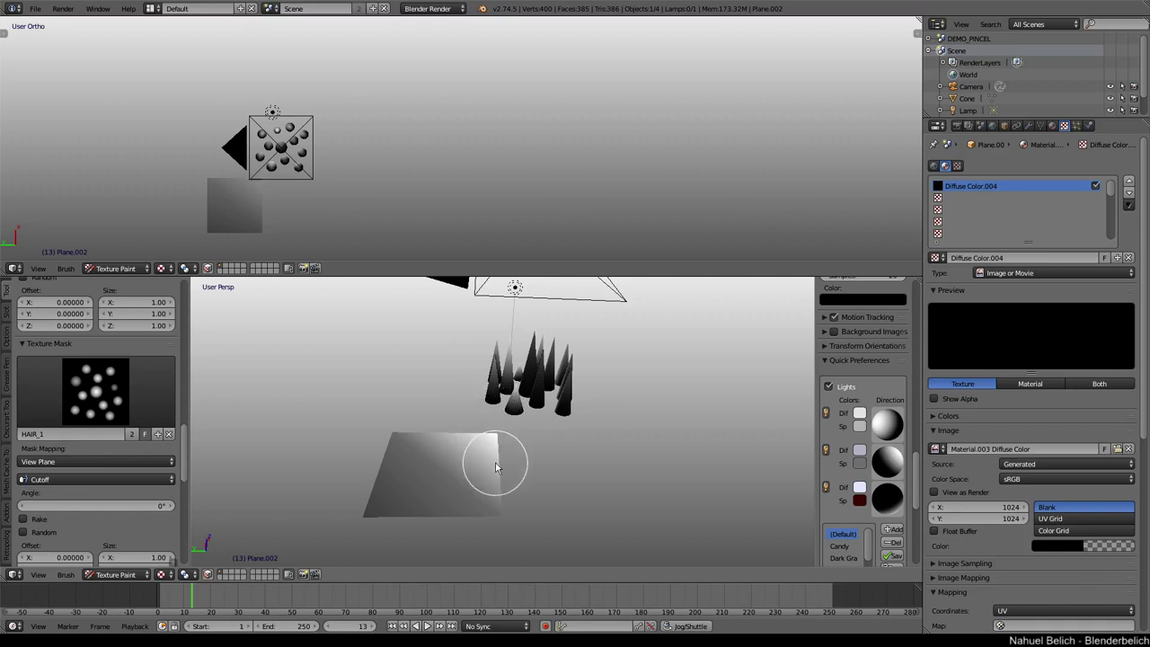
pyautogui.moveTo(489, 462); pyautogui.dragTo(483, 420, button='middle')
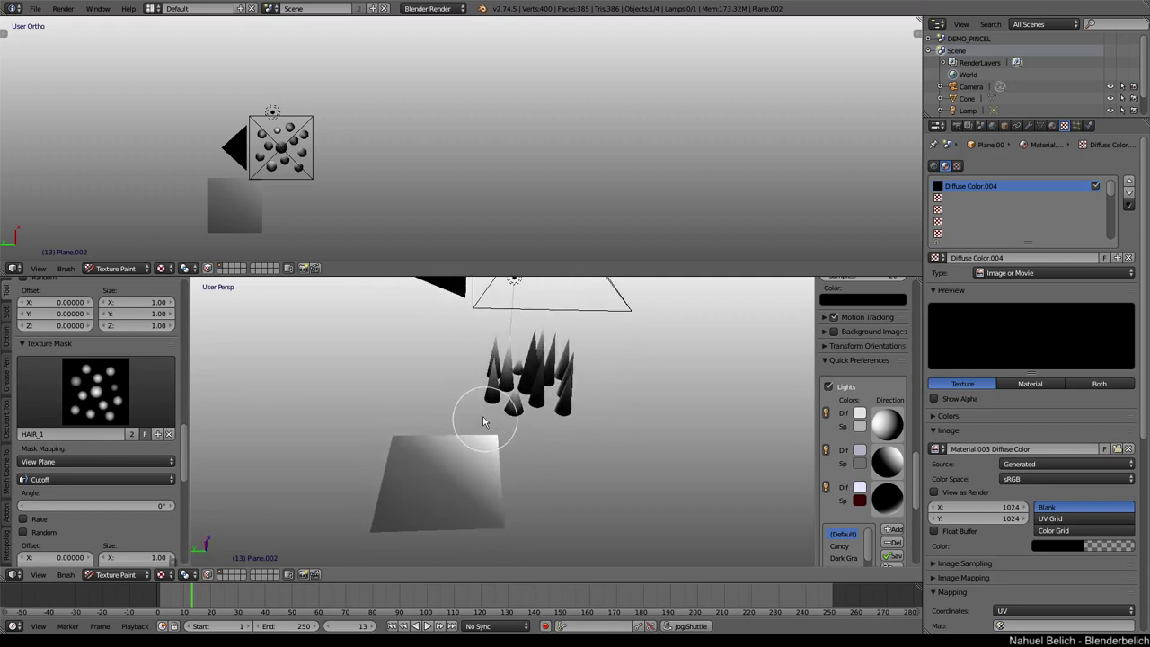
pyautogui.moveTo(469, 488)
pyautogui.mouseDown(button='middle')
pyautogui.moveTo(418, 482)
pyautogui.moveTo(472, 468)
pyautogui.mouseUp(button='middle')
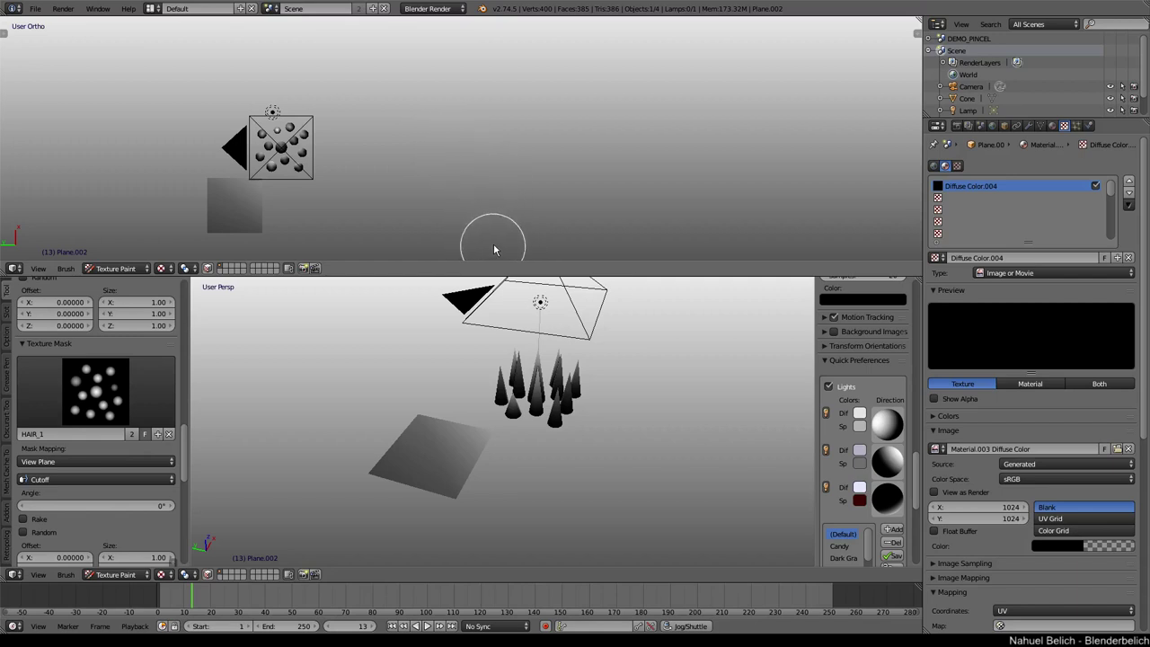
pyautogui.moveTo(456, 379); pyautogui.dragTo(451, 474, button='middle')
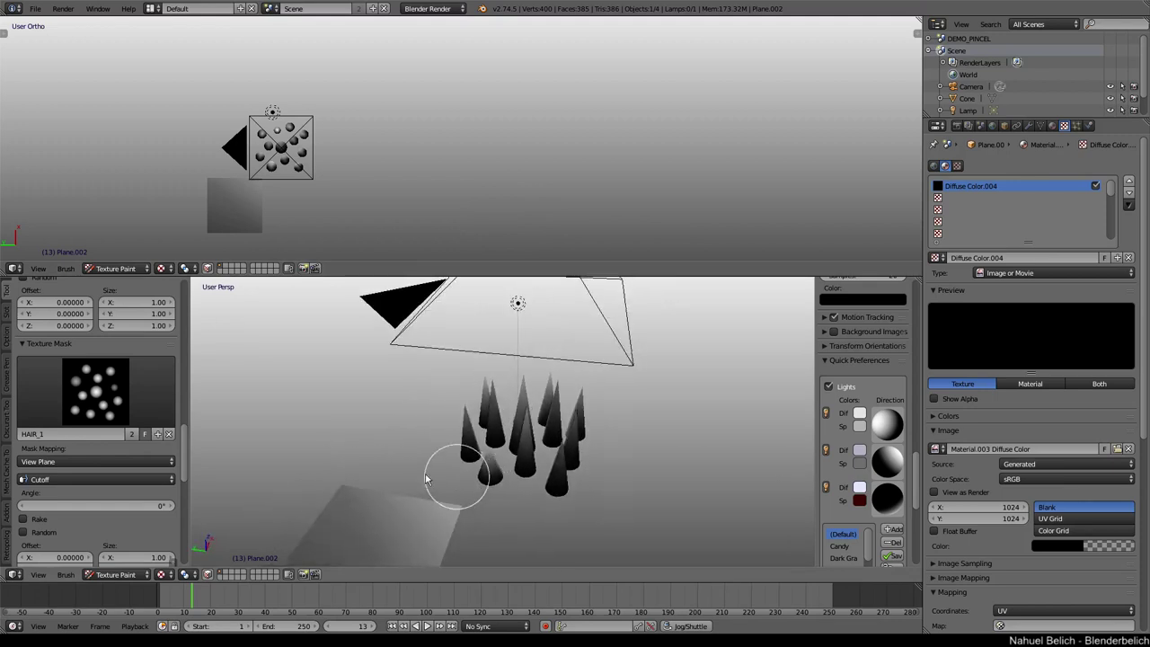
pyautogui.keyDown('ctrl'); pyautogui.moveTo(137, 401); pyautogui.dragTo(127, 451, button='middle'); pyautogui.keyUp('ctrl')
pyautogui.keyDown('ctrl'); pyautogui.moveTo(130, 385); pyautogui.dragTo(127, 411, button='middle'); pyautogui.keyUp('ctrl')
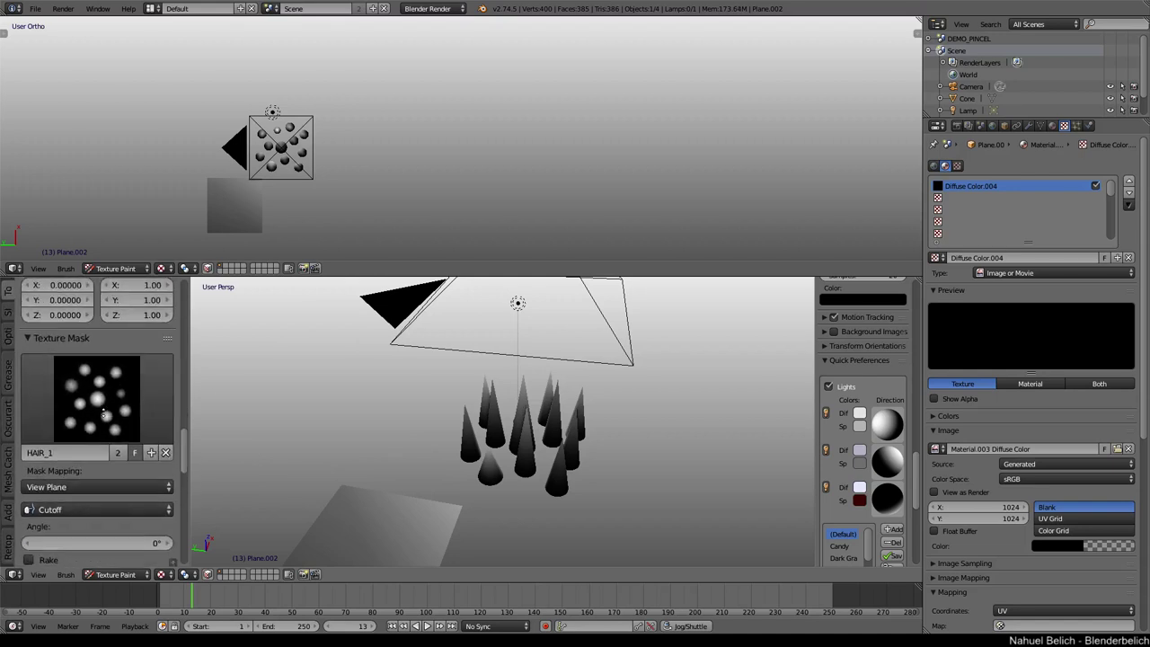
pyautogui.moveTo(611, 410); pyautogui.dragTo(529, 377, button='middle')
pyautogui.press('KP_0')
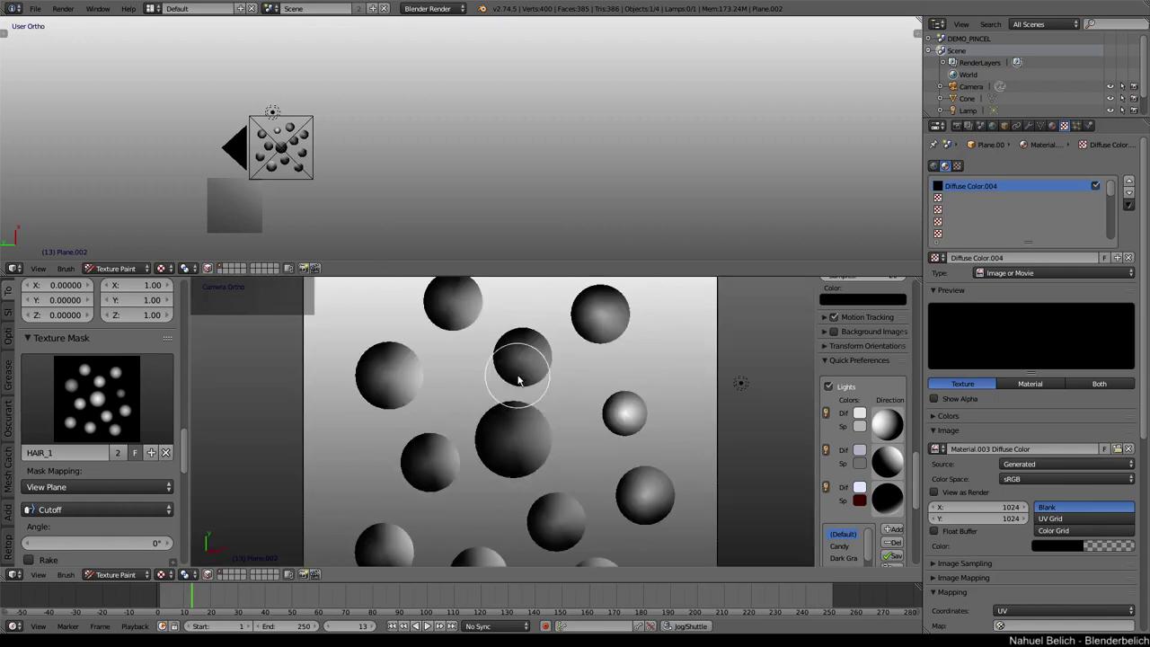
# Step: In the compositing node tree, move the Normalize node closer to Render Layers and return to the 3D view
pyautogui.hotkey('shift', 'F3')
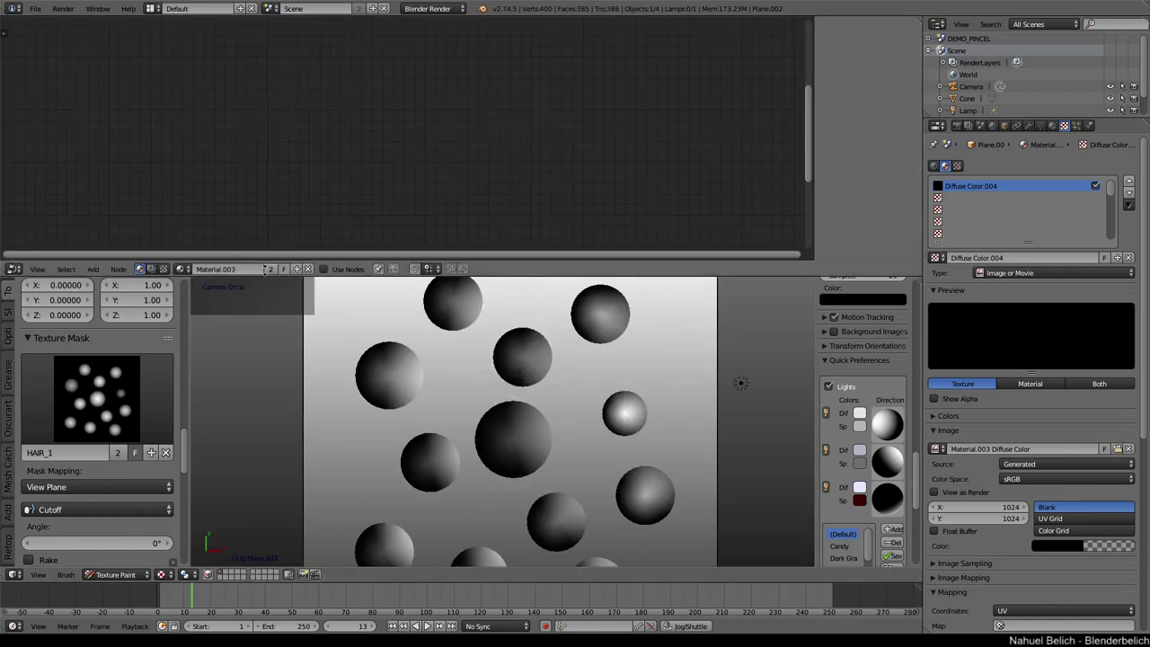
pyautogui.click(151, 269)
pyautogui.press('Home')
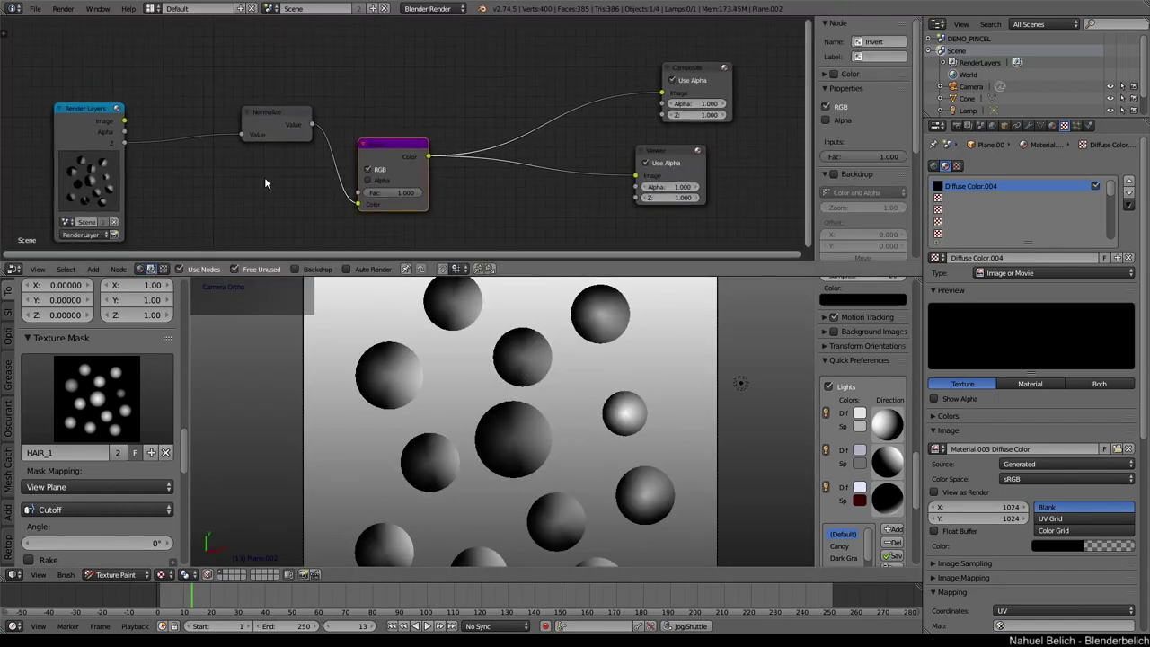
pyautogui.moveTo(241, 117); pyautogui.dragTo(172, 149)
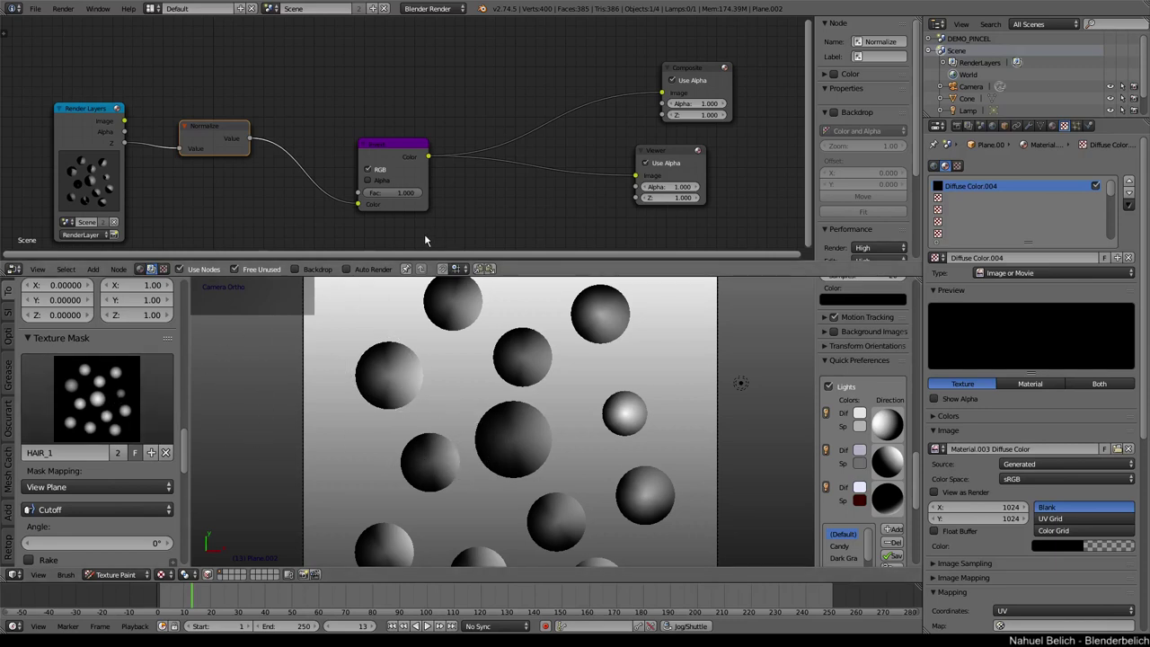
pyautogui.hotkey('shift', 'F5')
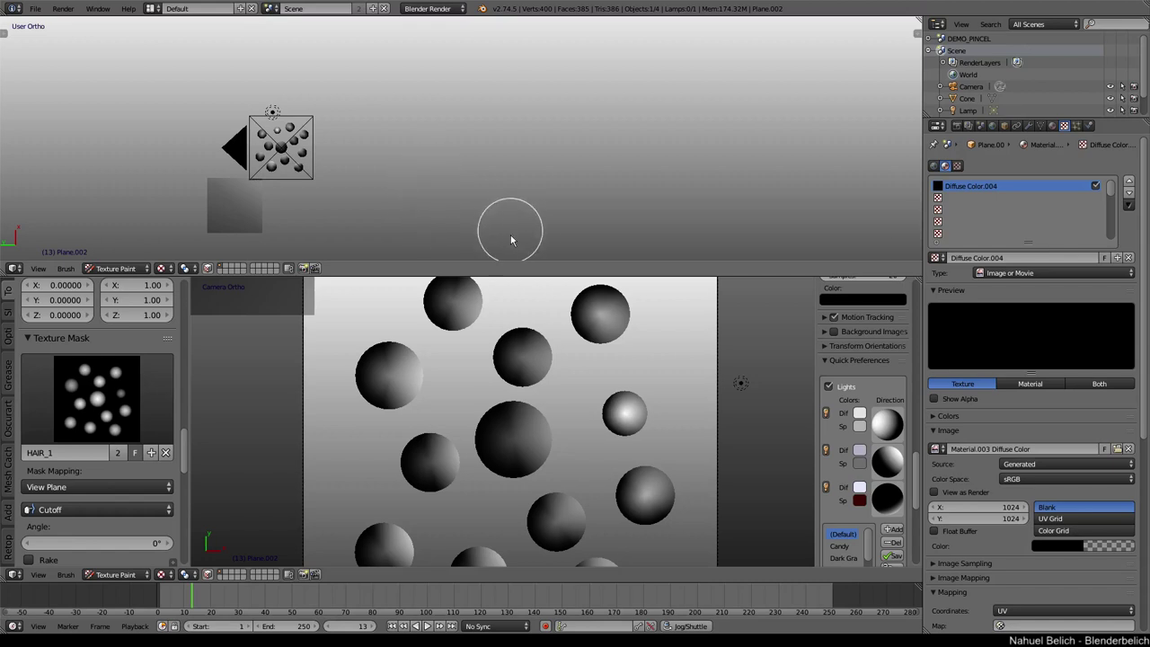
# Step: Switch to the DEMO_PINCEL scene and move the timeline to frame 0
pyautogui.moveTo(513, 449); pyautogui.dragTo(422, 351, button='middle')
pyautogui.click(270, 8)
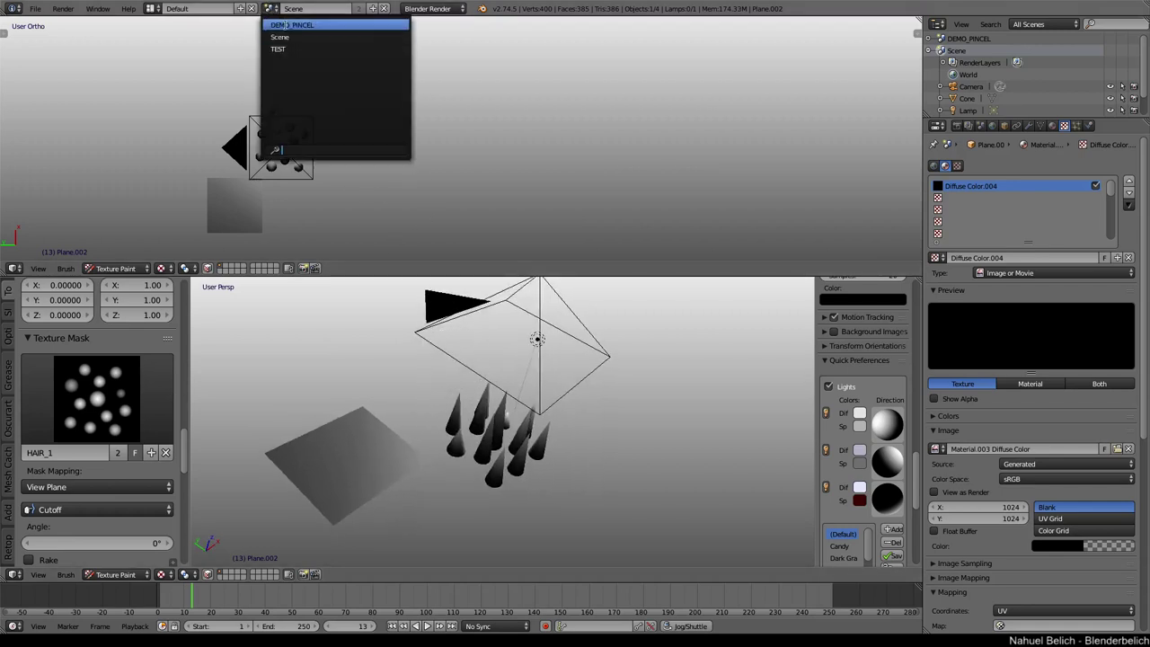
pyautogui.click(296, 26)
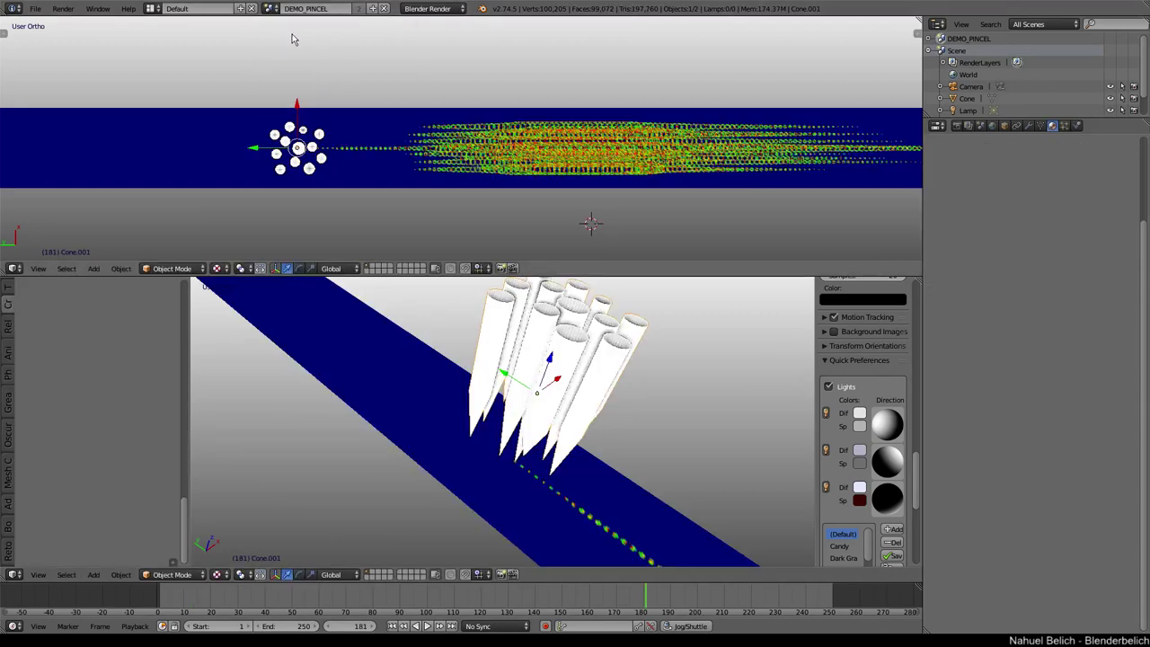
pyautogui.moveTo(645, 595); pyautogui.dragTo(135, 591)
pyautogui.moveTo(413, 502); pyautogui.dragTo(461, 471, button='middle')
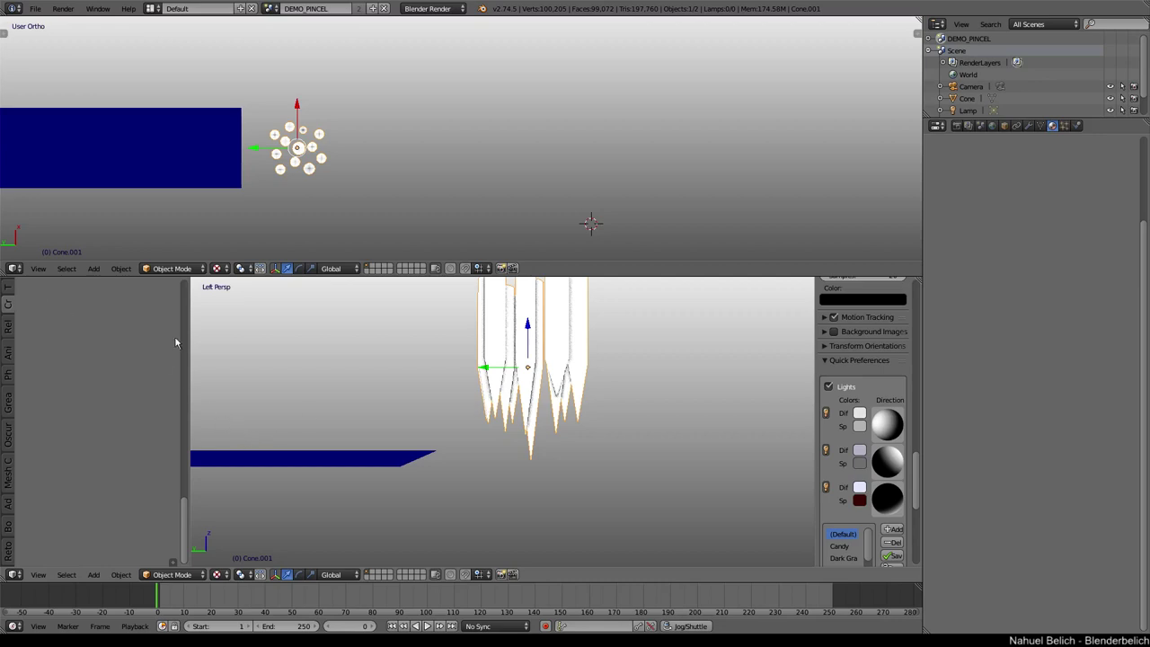
pyautogui.press('Tab')
pyautogui.click(365, 427)
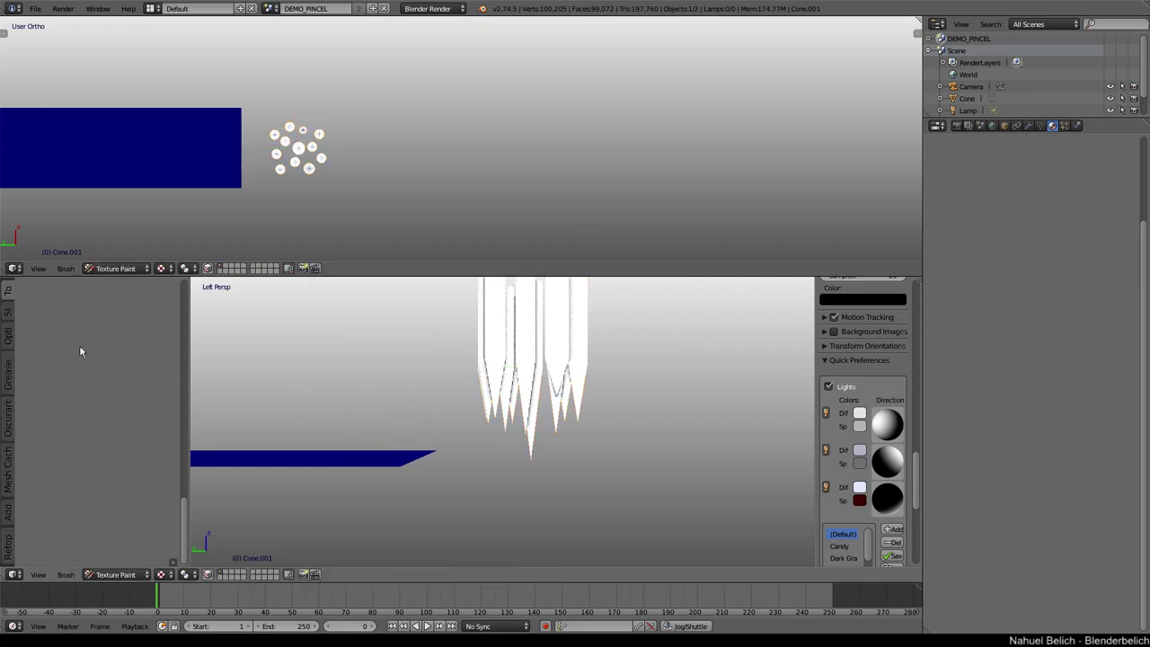
pyautogui.click(10, 313)
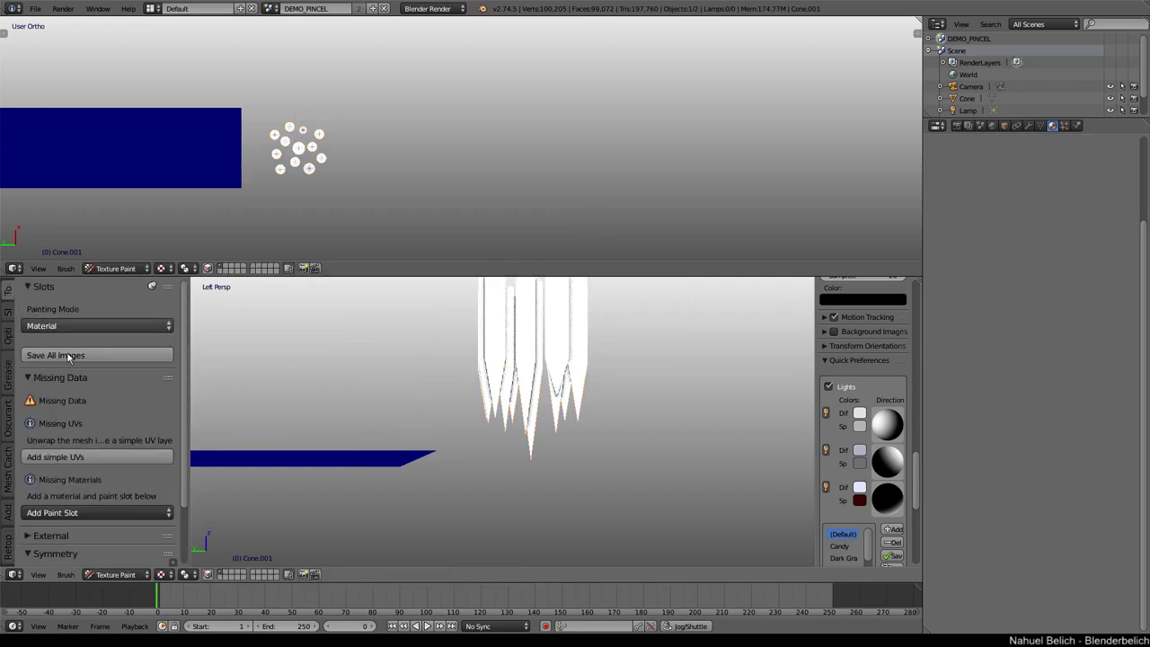
pyautogui.scroll(-2, 96, 378)
pyautogui.scroll(3, 98, 393)
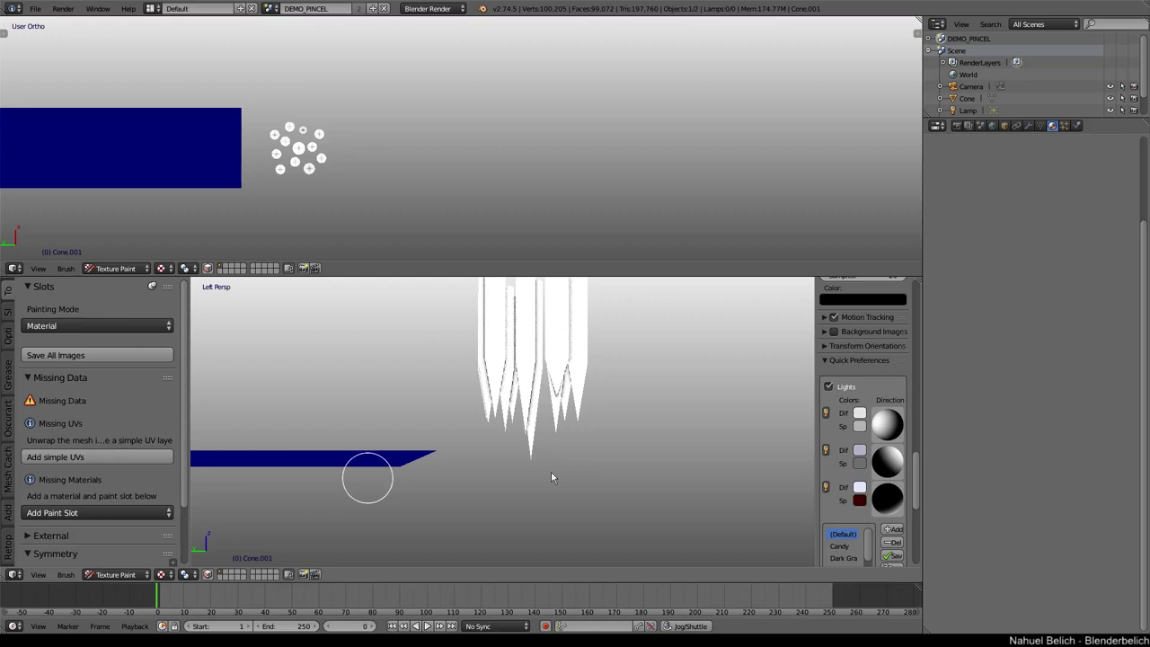
pyautogui.press('Tab')
# Step: Add a plane mesh at the 3D cursor, beside the cone cluster
pyautogui.hotkey('shift', 'a')
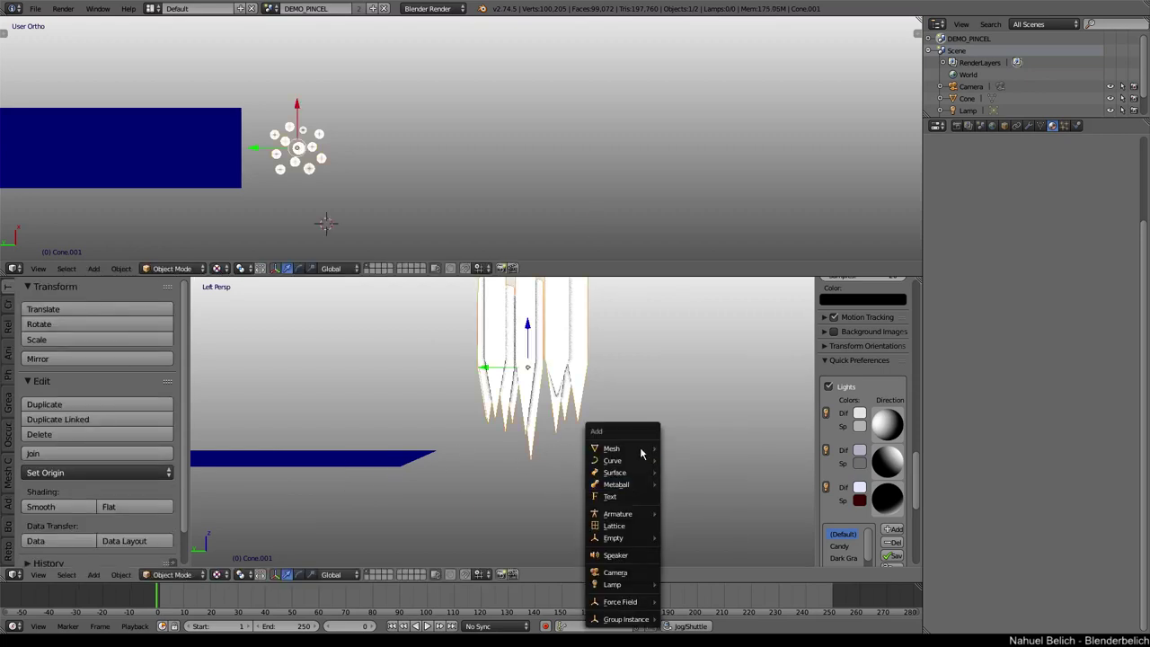
pyautogui.moveTo(641, 436)
pyautogui.click(688, 225)
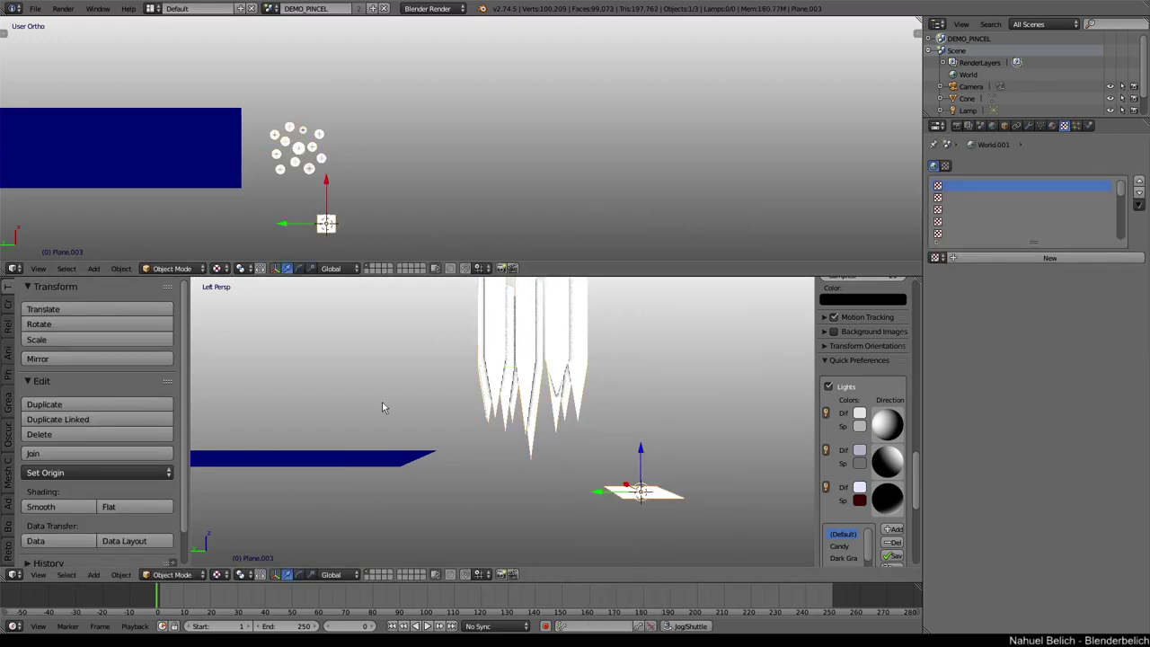
# Step: In Texture Paint mode, give the new plane simple UVs and a Displace paint slot
pyautogui.press('Tab')
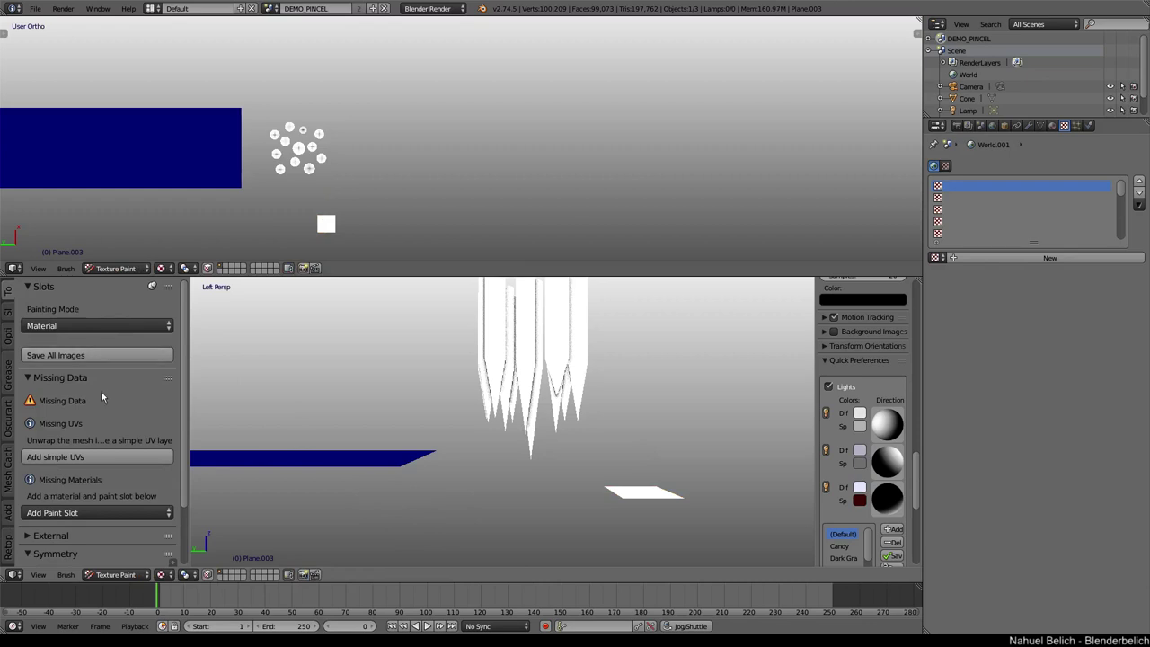
pyautogui.click(103, 459)
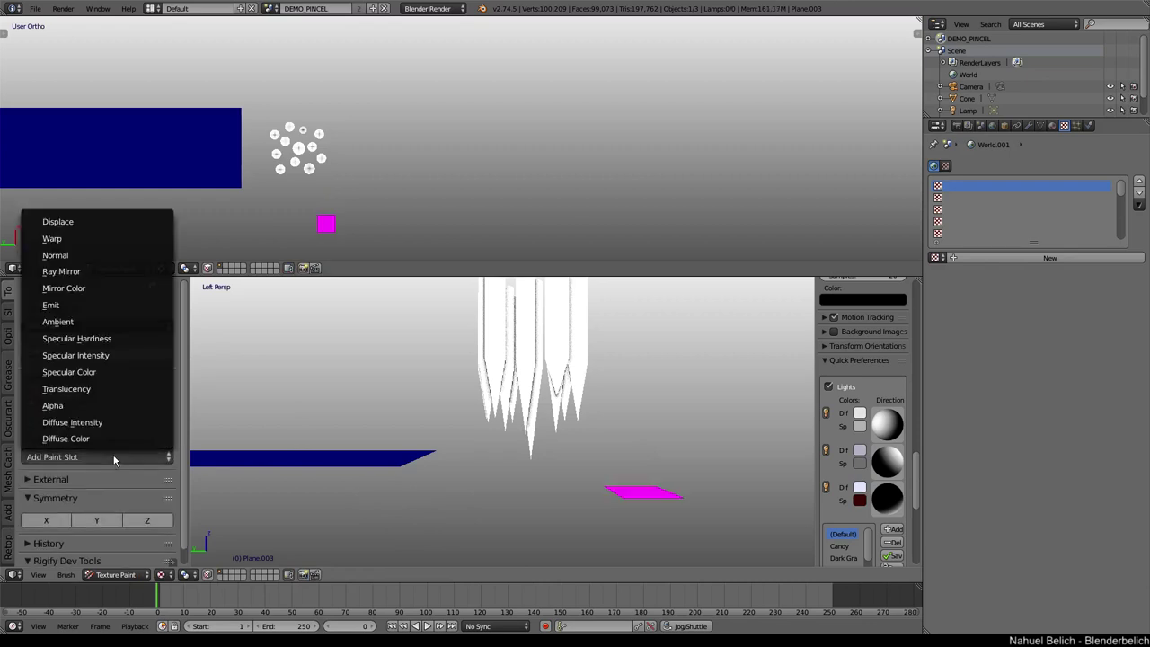
pyautogui.click(109, 224)
pyautogui.click(135, 323)
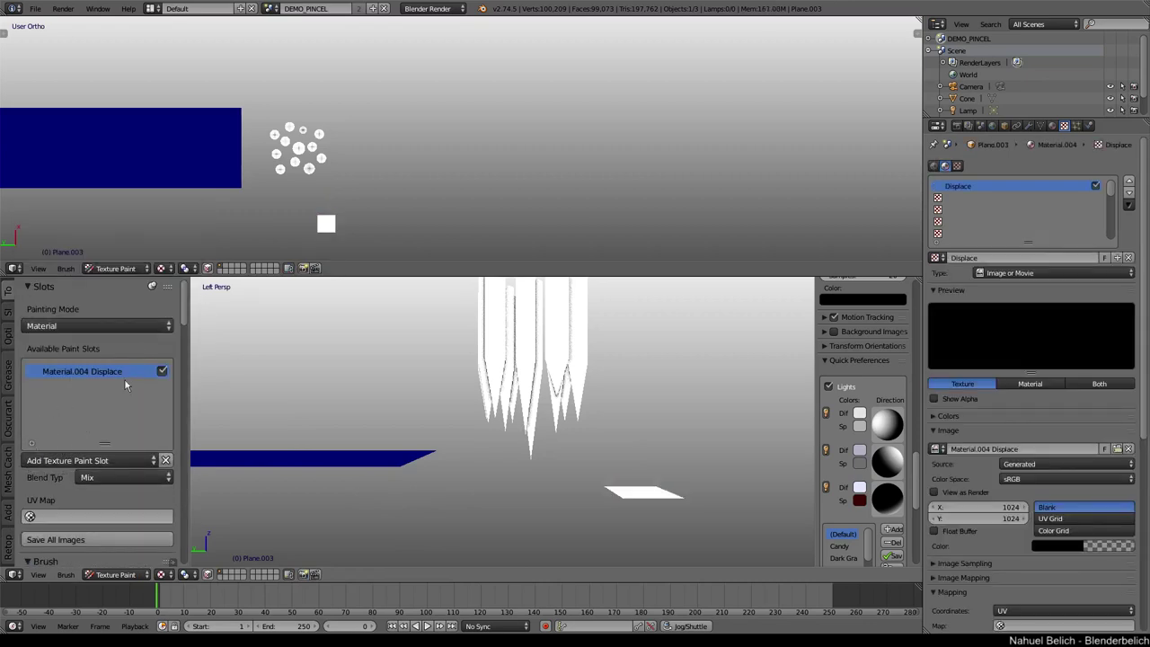
# Step: Turn off Use Gradient for the TexDraw brush
pyautogui.click(11, 314)
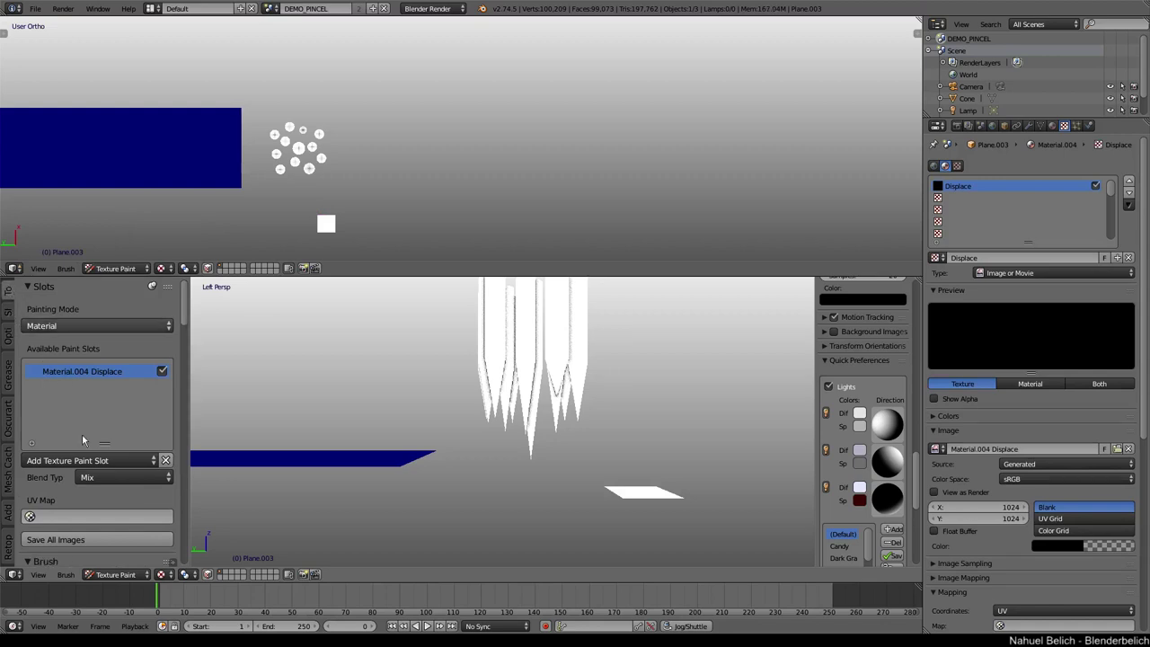
pyautogui.scroll(-10, 82, 433)
pyautogui.scroll(1, 88, 471)
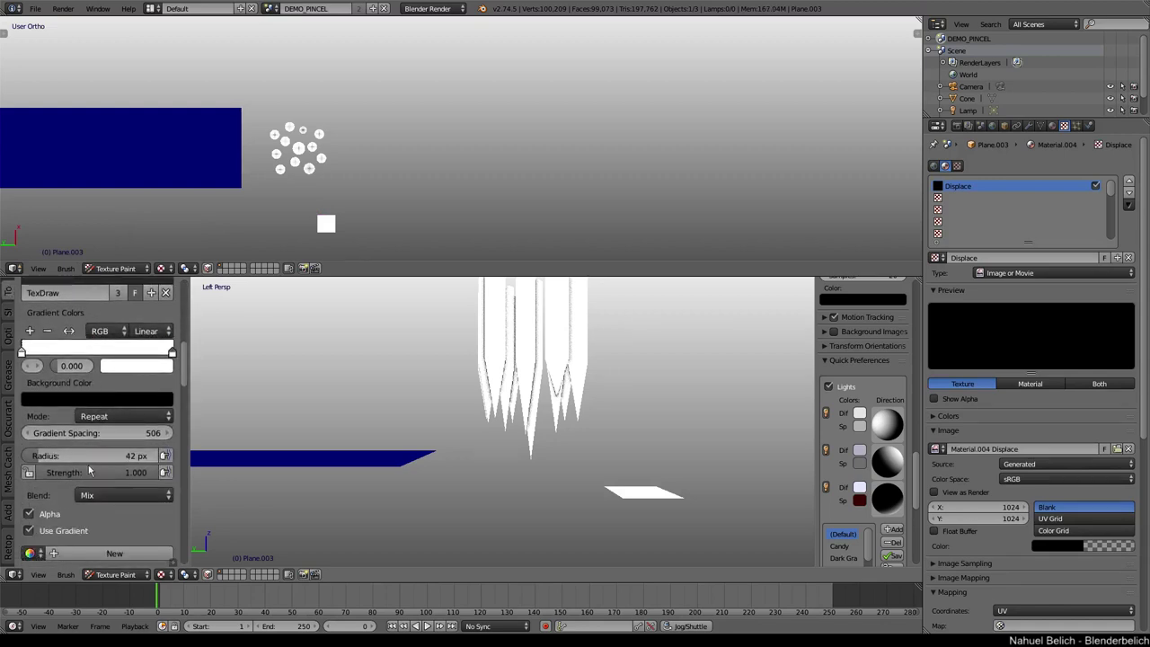
pyautogui.click(99, 416)
pyautogui.click(31, 531)
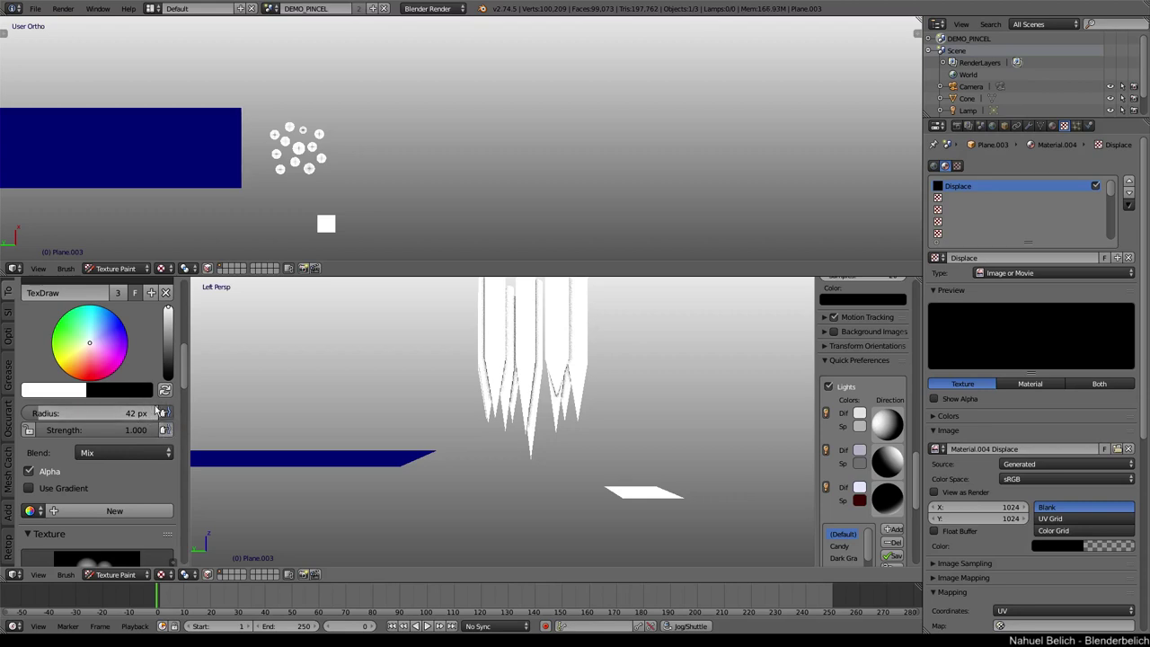
# Step: Swap the brush's primary and secondary colors to paint in black, and bring the plane into close view
pyautogui.moveTo(152, 451)
pyautogui.mouseDown(button='middle')
pyautogui.moveTo(135, 435)
pyautogui.moveTo(282, 433)
pyautogui.mouseUp(button='middle')
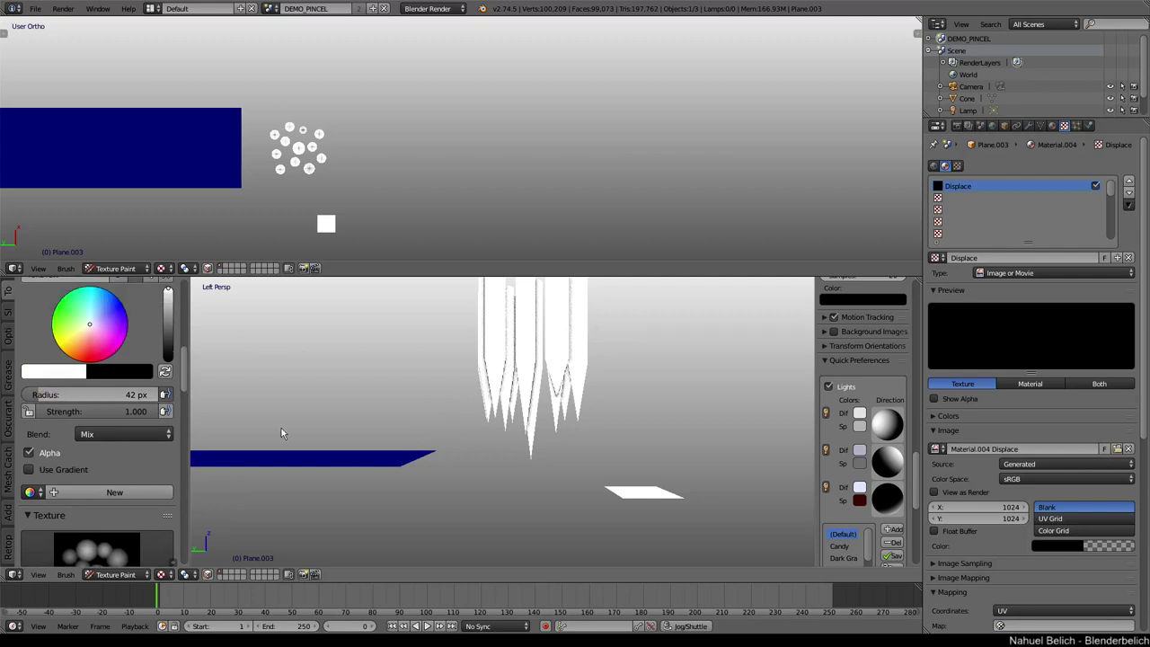
pyautogui.moveTo(551, 379); pyautogui.dragTo(512, 401, button='middle')
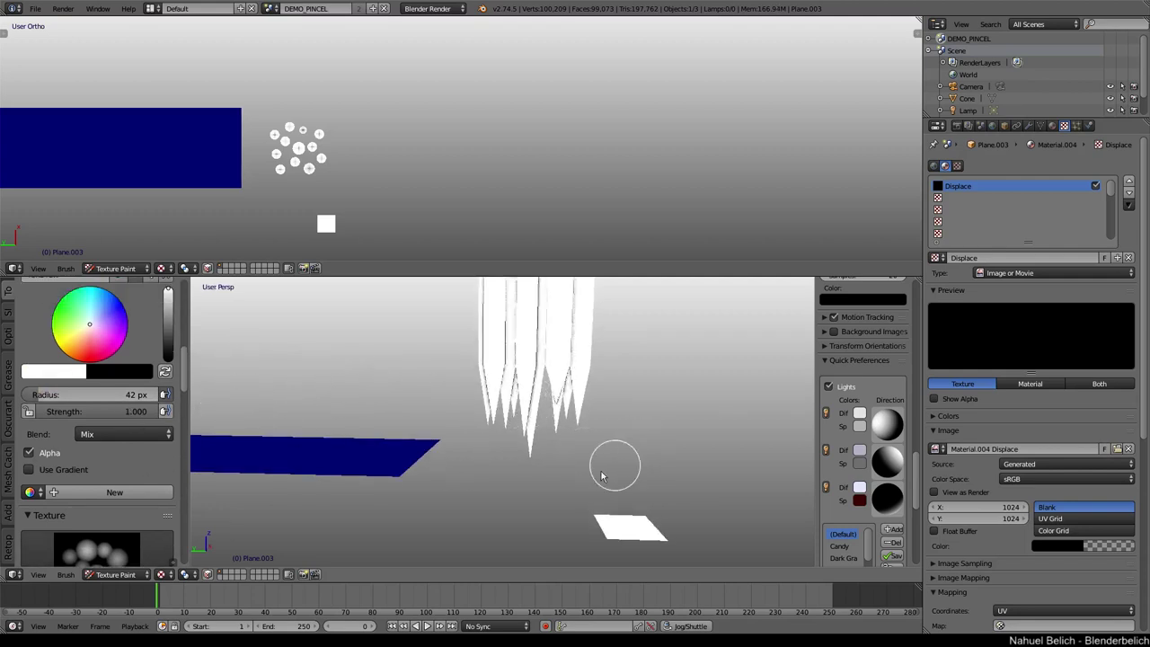
pyautogui.moveTo(613, 465); pyautogui.dragTo(550, 438, button='middle')
pyautogui.press('x')
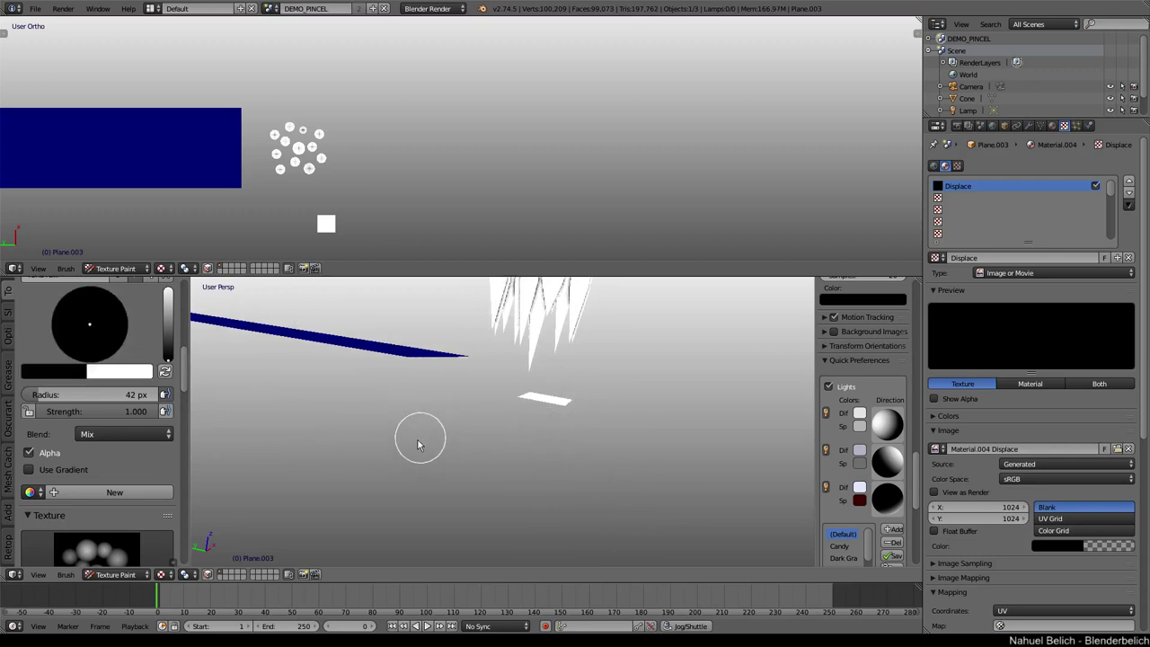
pyautogui.moveTo(423, 436)
pyautogui.mouseDown(button='middle')
pyautogui.moveTo(452, 452)
pyautogui.moveTo(542, 440)
pyautogui.mouseUp(button='middle')
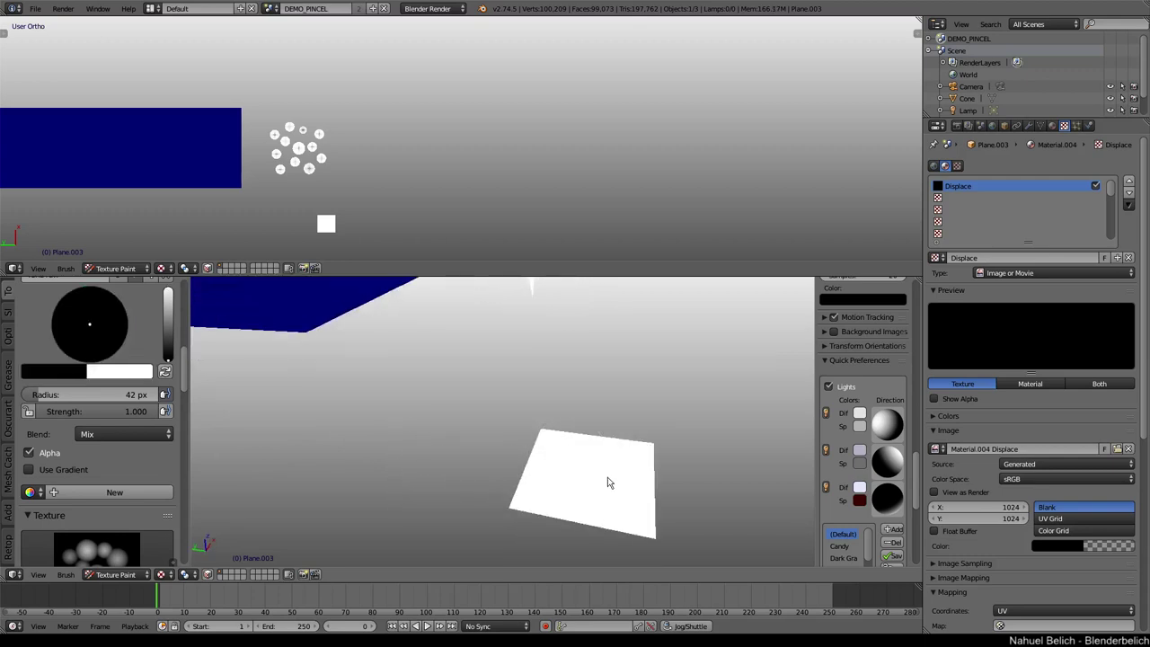
pyautogui.moveTo(584, 501); pyautogui.dragTo(555, 380, button='middle')
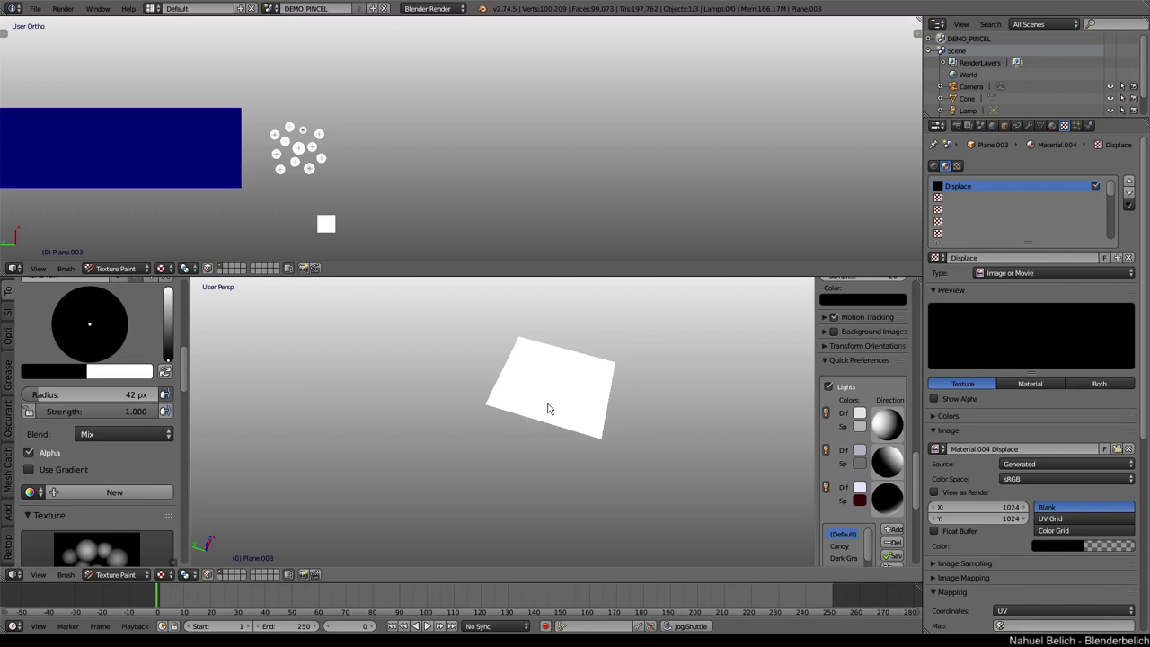
# Step: Remove the HAIR_1 texture mask from the brush and switch the viewport to solid shading
pyautogui.press('Tab')
pyautogui.press('Tab')
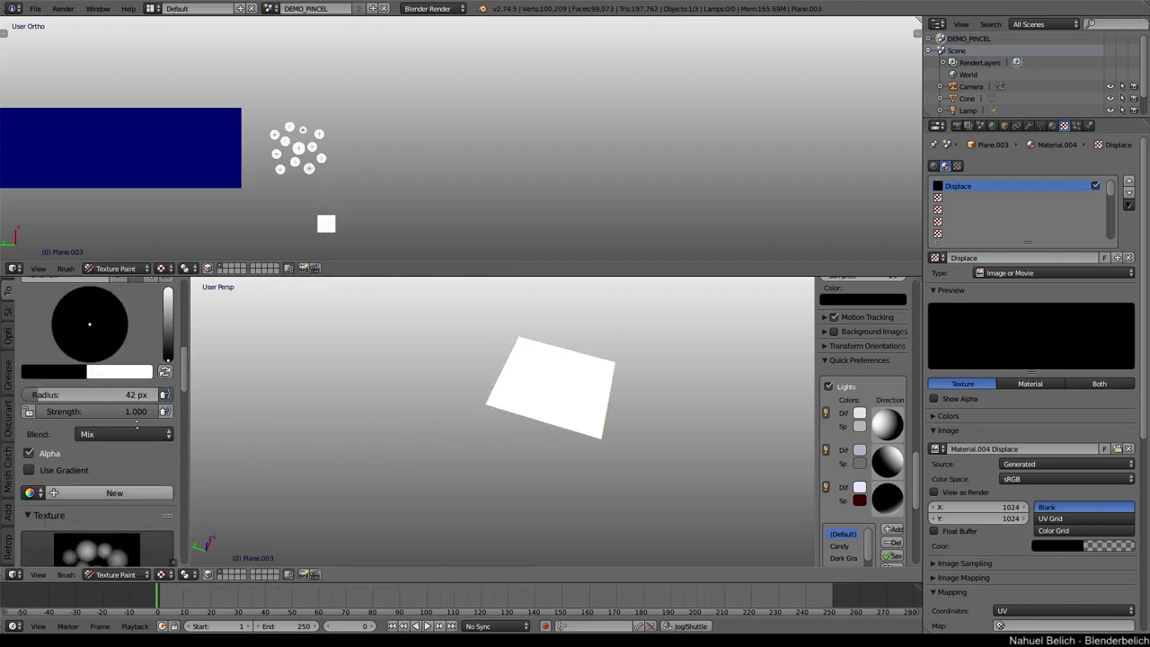
pyautogui.scroll(-3, 150, 507)
pyautogui.scroll(-6, 167, 523)
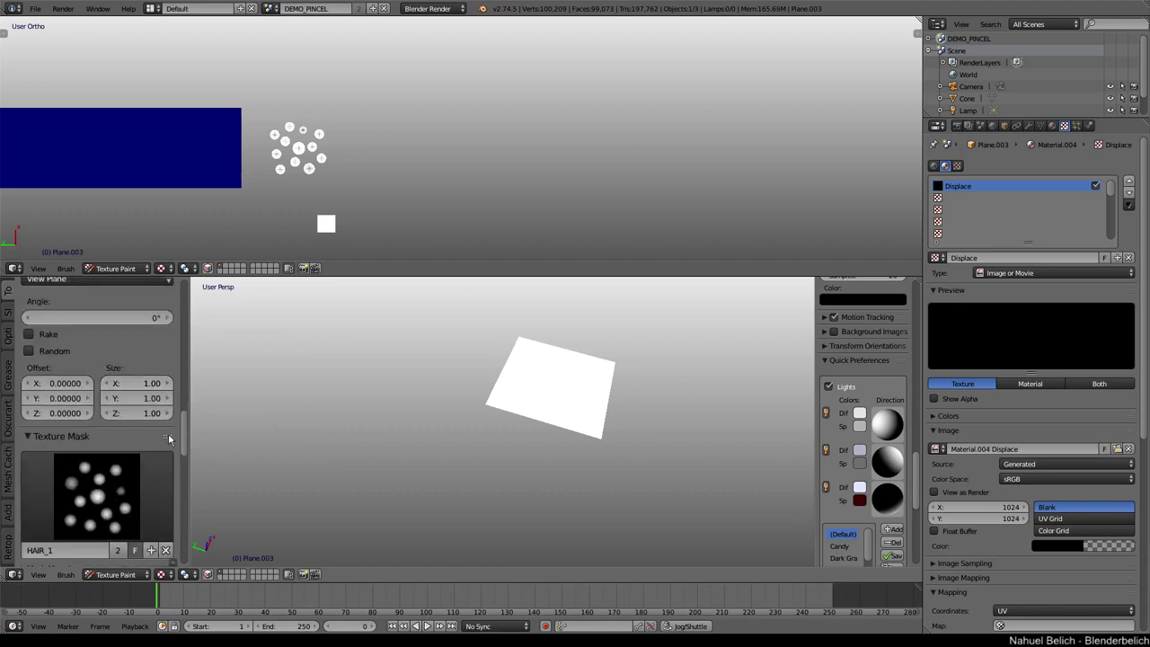
pyautogui.click(166, 550)
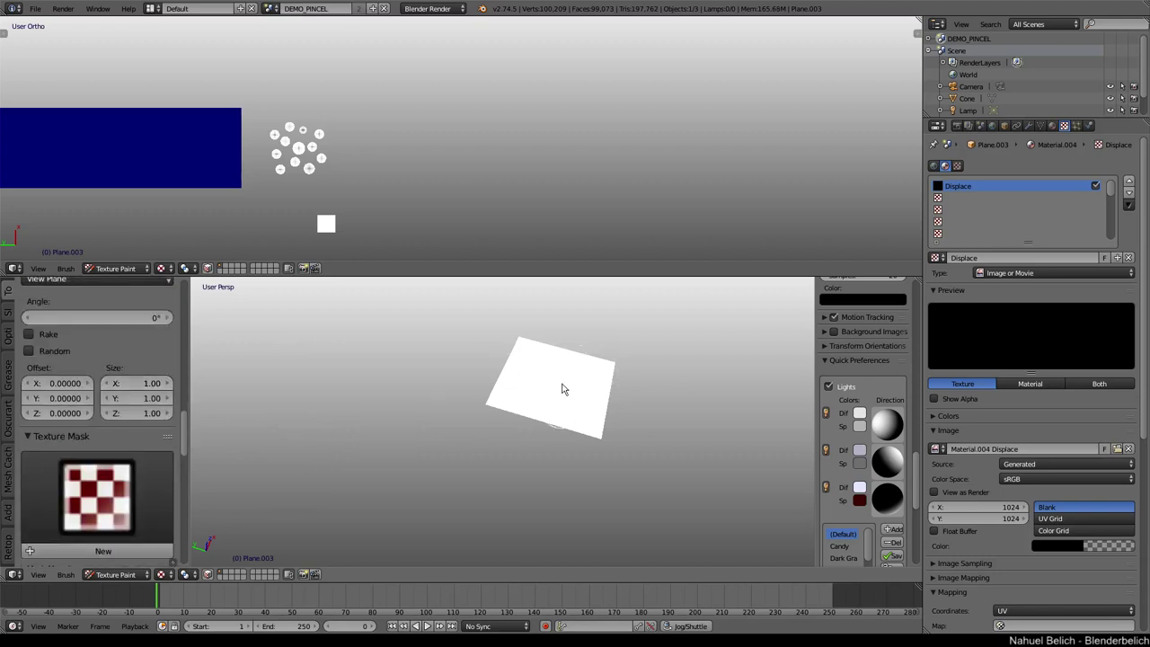
pyautogui.hotkey('alt', 'z')
pyautogui.moveTo(563, 388)
pyautogui.mouseDown(button='middle')
pyautogui.moveTo(543, 500)
pyautogui.moveTo(532, 436)
pyautogui.mouseUp(button='middle')
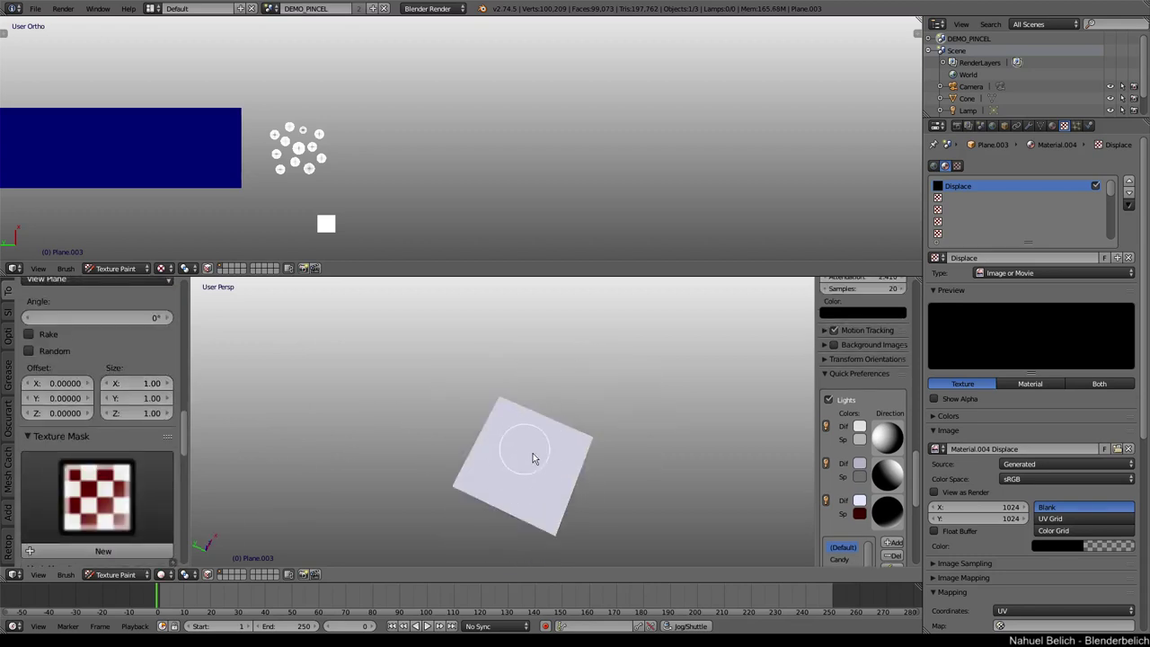
# Step: Try out several strokes on the small plane with the unmasked black brush, including a spiral, undoing the trials
pyautogui.moveTo(511, 474)
pyautogui.mouseDown()
pyautogui.moveTo(662, 370)
pyautogui.moveTo(636, 363)
pyautogui.mouseUp()
pyautogui.hotkey('ctrl', 'z')
pyautogui.keyDown('shift'); pyautogui.moveTo(538, 446); pyautogui.dragTo(518, 411, button='middle'); pyautogui.keyUp('shift')
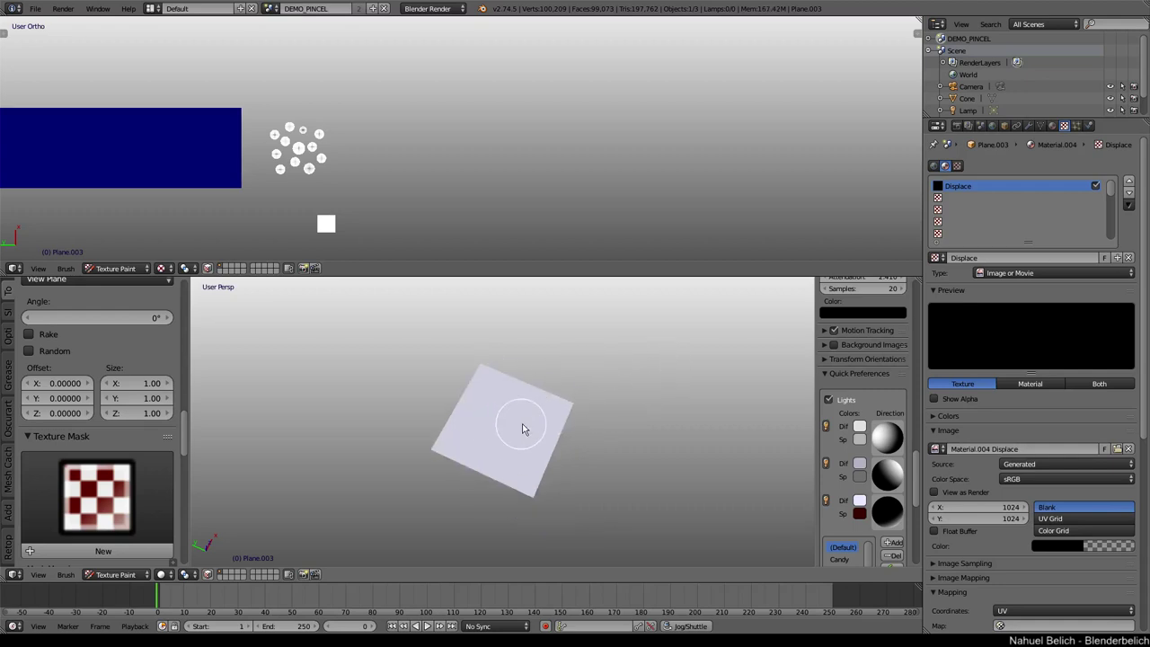
pyautogui.moveTo(518, 431)
pyautogui.mouseDown()
pyautogui.moveTo(487, 451)
pyautogui.moveTo(490, 436)
pyautogui.moveTo(510, 429)
pyautogui.mouseUp()
pyautogui.moveTo(534, 406)
pyautogui.mouseDown(button='middle')
pyautogui.moveTo(515, 403)
pyautogui.moveTo(508, 475)
pyautogui.moveTo(527, 385)
pyautogui.moveTo(516, 503)
pyautogui.moveTo(520, 431)
pyautogui.moveTo(523, 446)
pyautogui.mouseUp(button='middle')
pyautogui.hotkey('ctrl', 'z')
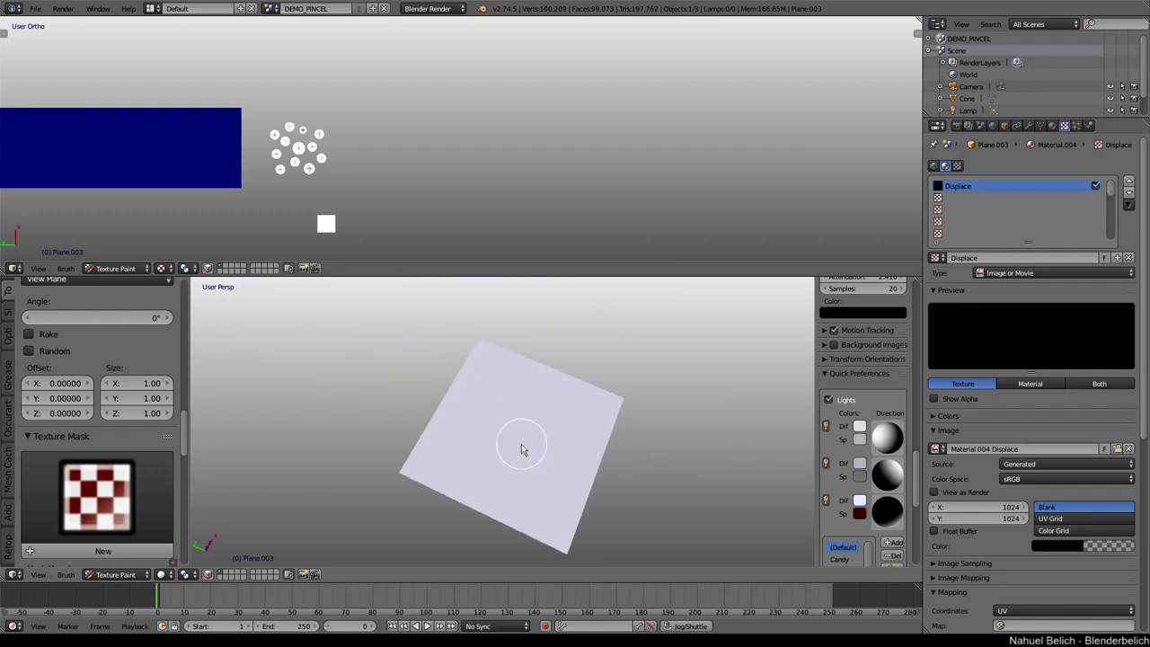
pyautogui.click(494, 451)
pyautogui.hotkey('ctrl', 'z')
pyautogui.moveTo(474, 469)
pyautogui.mouseDown()
pyautogui.moveTo(487, 423)
pyautogui.moveTo(544, 450)
pyautogui.moveTo(514, 506)
pyautogui.moveTo(491, 451)
pyautogui.moveTo(542, 444)
pyautogui.moveTo(529, 419)
pyautogui.moveTo(566, 452)
pyautogui.moveTo(527, 526)
pyautogui.moveTo(465, 501)
pyautogui.moveTo(531, 385)
pyautogui.moveTo(585, 423)
pyautogui.moveTo(547, 437)
pyautogui.moveTo(536, 457)
pyautogui.moveTo(513, 454)
pyautogui.moveTo(526, 468)
pyautogui.mouseUp()
pyautogui.hotkey('ctrl', 'z')
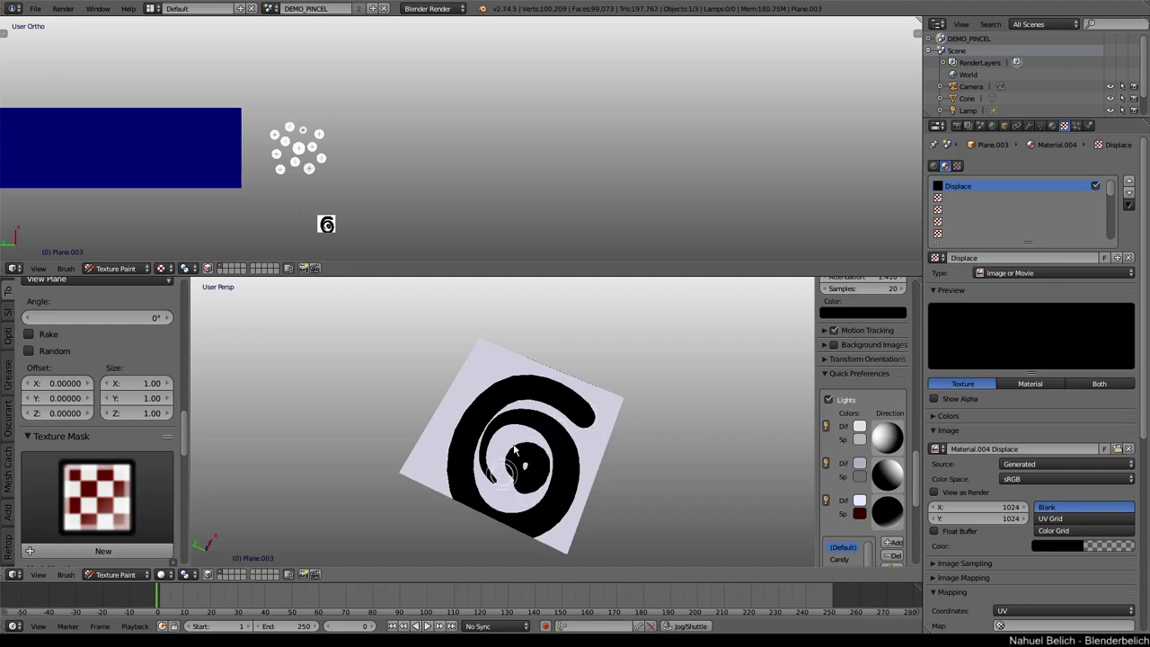
pyautogui.hotkey('ctrl', 'z')
# Step: Set the texture mask's pressure mode to Off
pyautogui.scroll(-4, 129, 419)
pyautogui.scroll(-4, 119, 401)
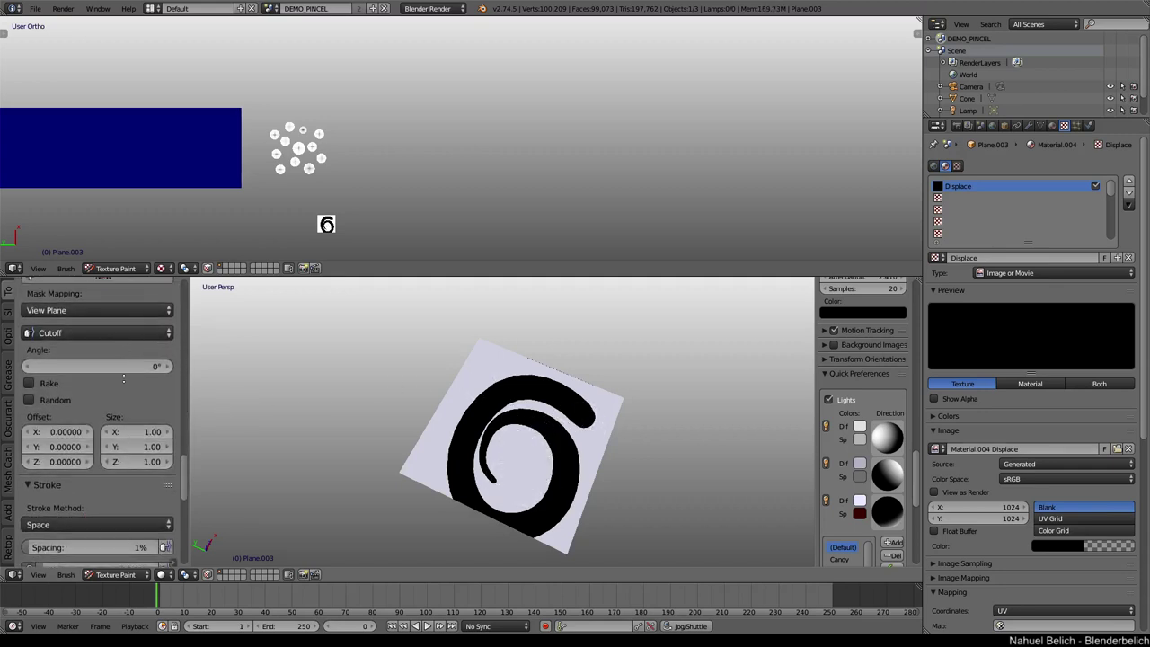
pyautogui.scroll(3, 135, 422)
pyautogui.click(139, 429)
pyautogui.click(134, 408)
pyautogui.scroll(2, 135, 386)
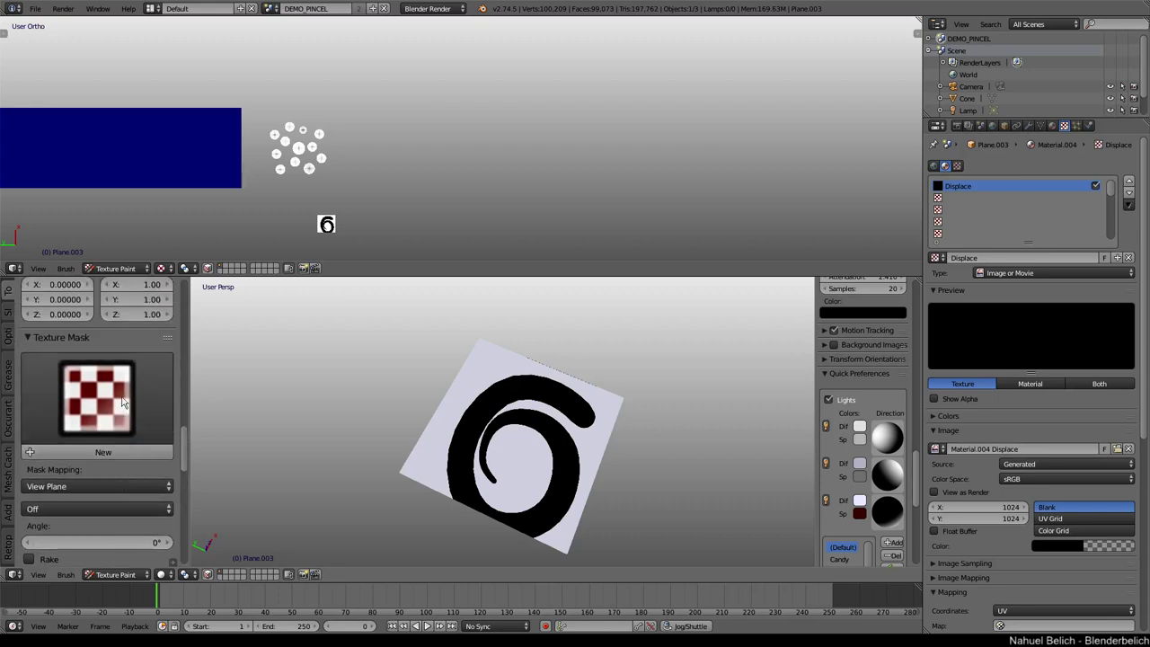
# Step: Assign HAIR_1 as the brush's texture mask, undo the leftover unmasked stroke, and paint a curved hair-like stroke on the plane
pyautogui.click(97, 382)
pyautogui.click(428, 158)
pyautogui.hotkey('ctrl', 'z')
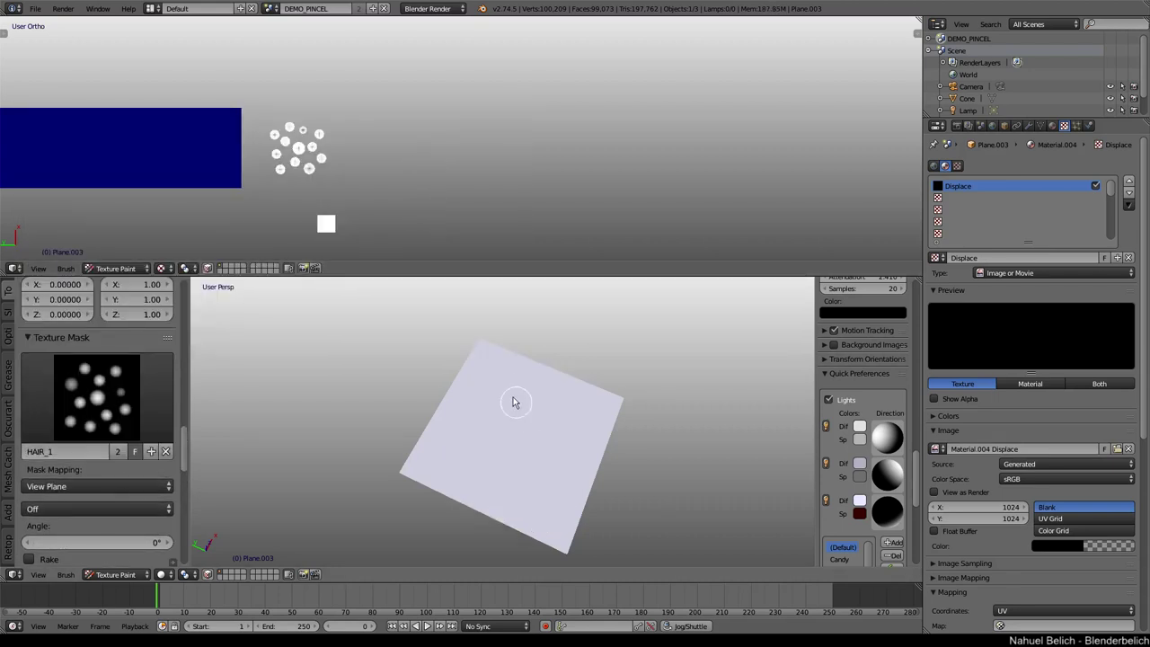
pyautogui.moveTo(483, 485); pyautogui.dragTo(511, 488)
pyautogui.hotkey('ctrl', 'z')
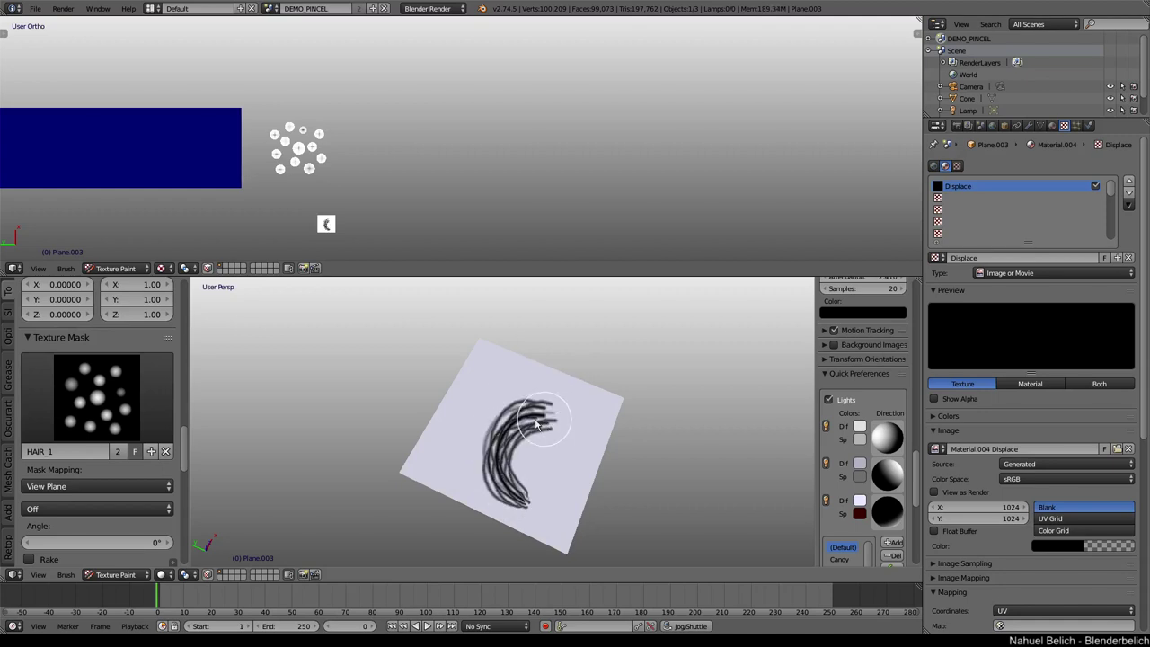
# Step: Leave Texture Paint for Object Mode and bring the cone cluster above the blue canvas into view
pyautogui.moveTo(535, 423)
pyautogui.mouseDown(button='middle')
pyautogui.moveTo(526, 408)
pyautogui.moveTo(545, 434)
pyautogui.moveTo(498, 499)
pyautogui.moveTo(536, 453)
pyautogui.mouseUp(button='middle')
pyautogui.scroll(-4, 530, 414)
pyautogui.press('Tab')
pyautogui.moveTo(456, 450)
pyautogui.mouseDown(button='middle')
pyautogui.moveTo(513, 442)
pyautogui.moveTo(565, 407)
pyautogui.mouseUp(button='middle')
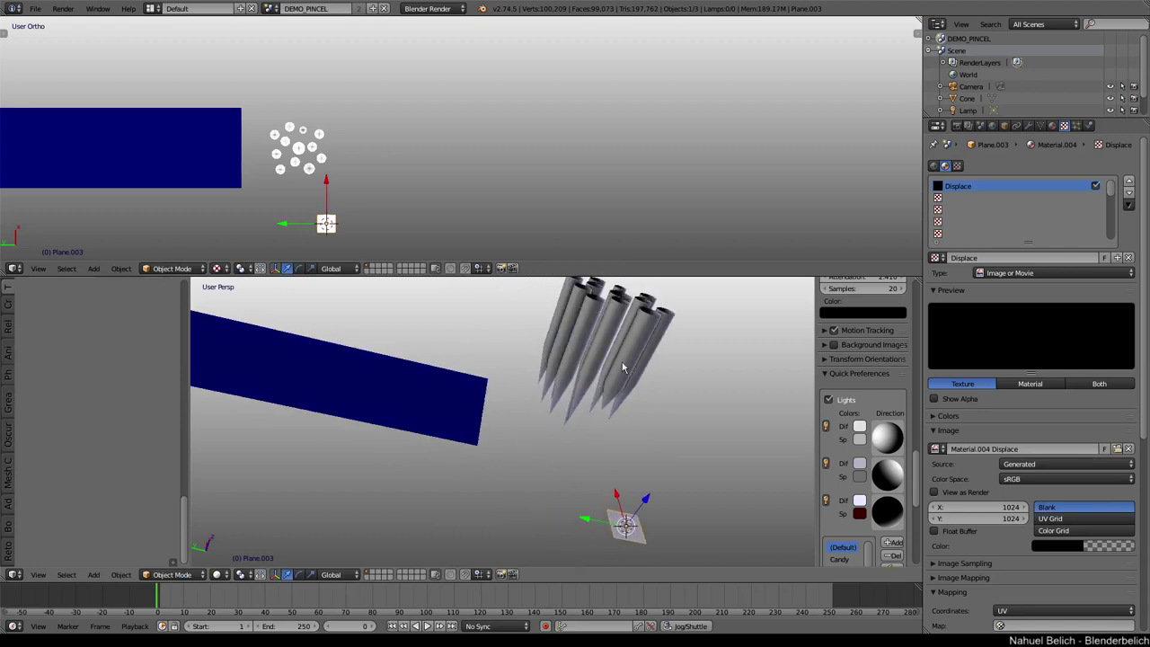
pyautogui.moveTo(623, 366); pyautogui.dragTo(541, 393, button='middle')
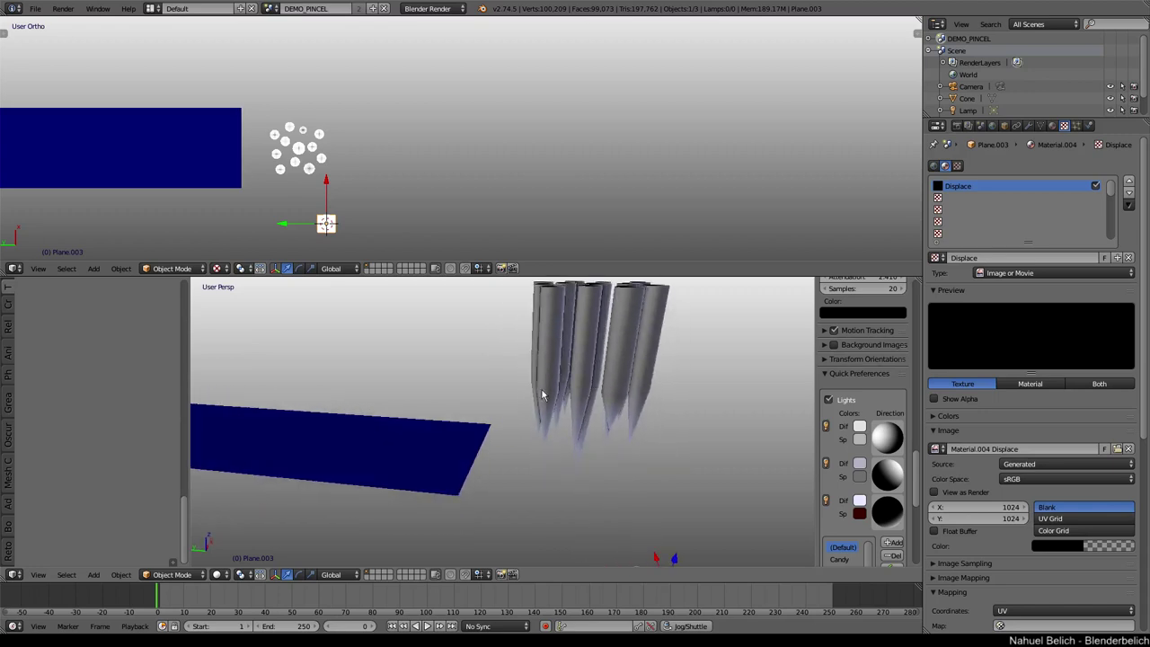
# Step: Select the cone cluster while the animation plays, stop the playback, and go back to frame 5
pyautogui.hotkey('alt', 'a')
pyautogui.rightClick(579, 367)
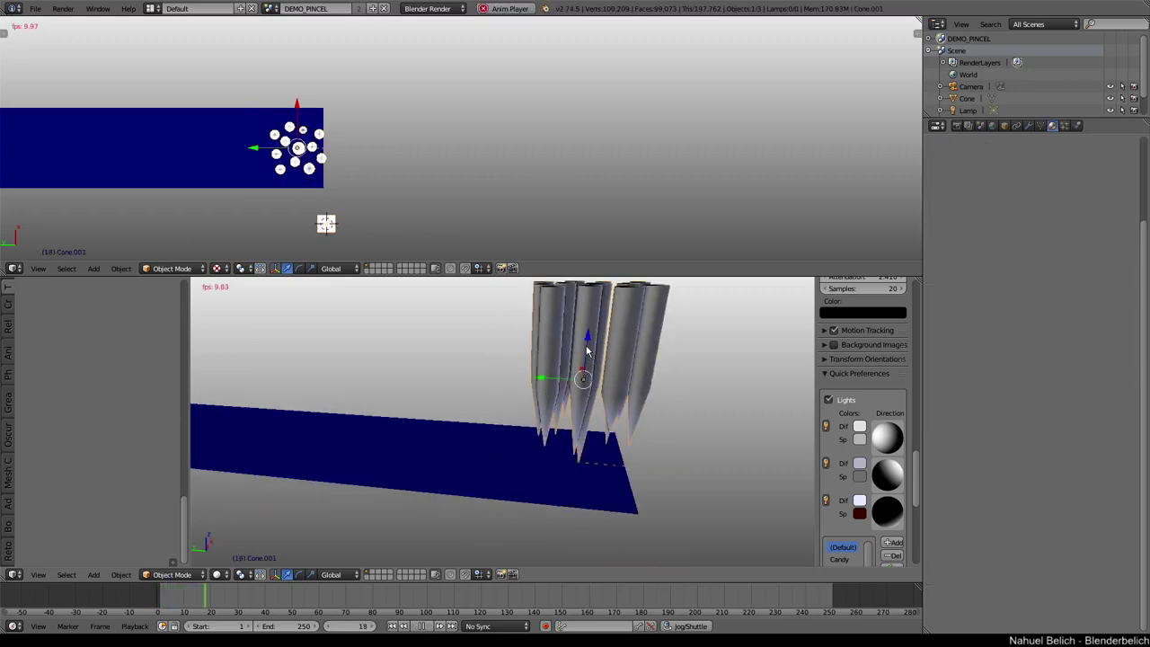
pyautogui.press('g')
pyautogui.click(587, 350)
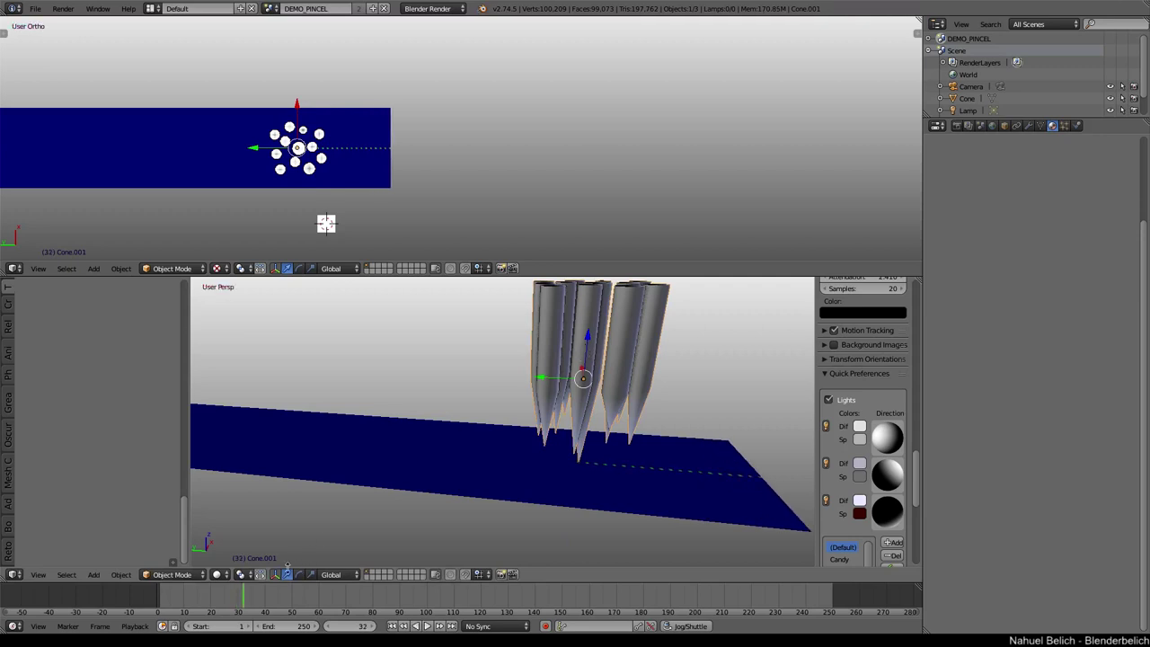
pyautogui.moveTo(198, 604); pyautogui.dragTo(156, 594)
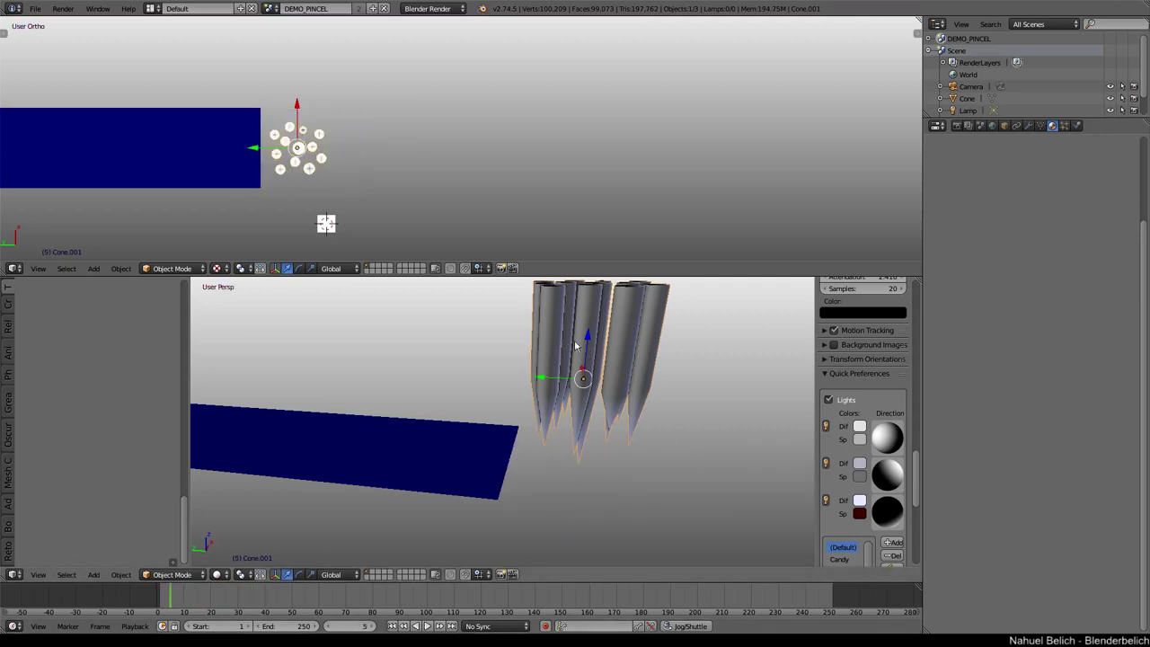
# Step: Scale the cone cluster down uniformly in two passes to a small fraction of its size
pyautogui.press('s')
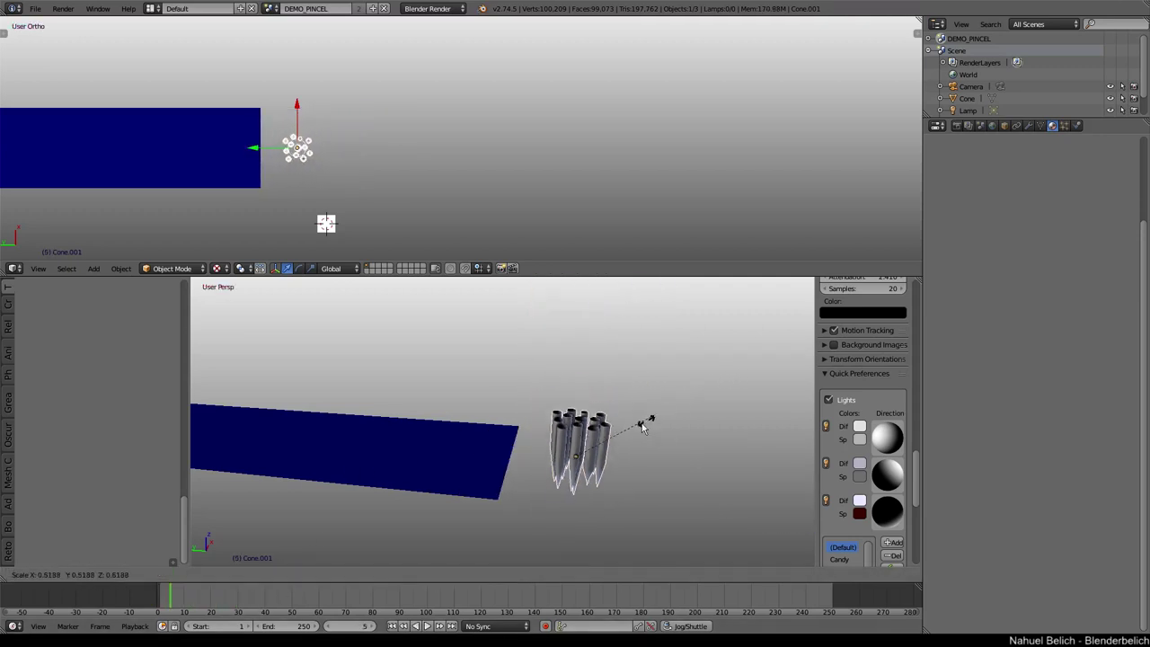
pyautogui.click(612, 444)
pyautogui.moveTo(608, 446); pyautogui.dragTo(567, 403, button='middle')
pyautogui.moveTo(567, 404); pyautogui.dragTo(642, 359)
pyautogui.press('s')
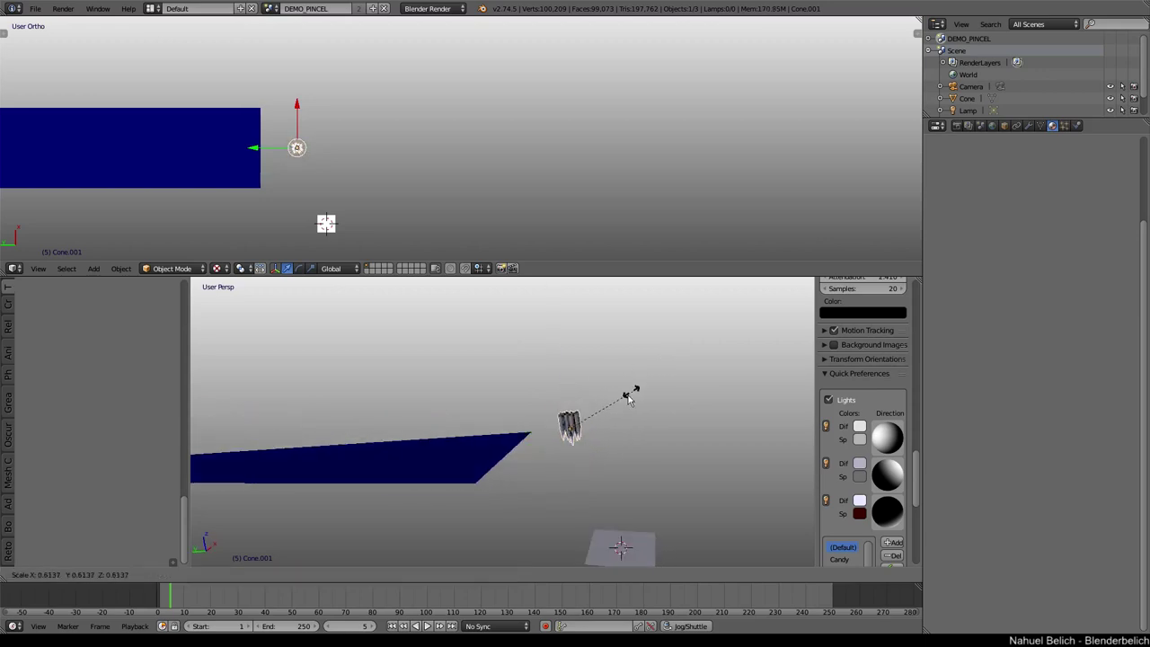
pyautogui.click(607, 411)
pyautogui.moveTo(606, 410); pyautogui.dragTo(588, 427, button='middle')
# Step: Play the animation while scaling the cone cluster up and down to paint a trail of varying width, and stop it
pyautogui.hotkey('alt', 'a')
pyautogui.press('s')
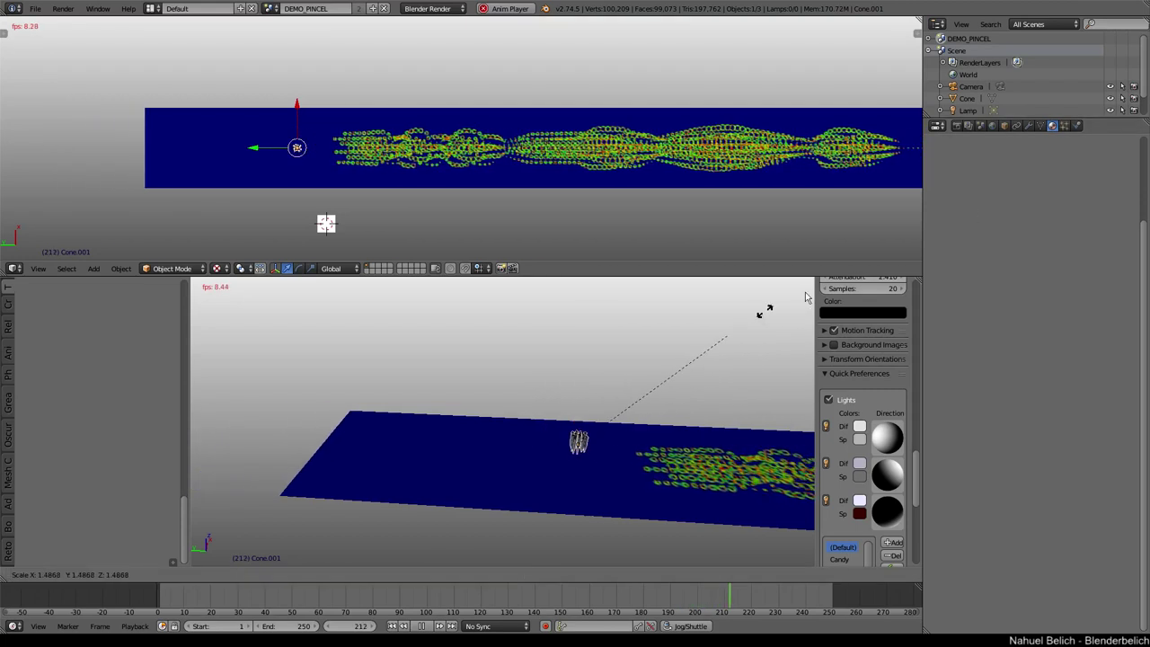
pyautogui.click(1061, 184)
pyautogui.hotkey('alt', 'a')
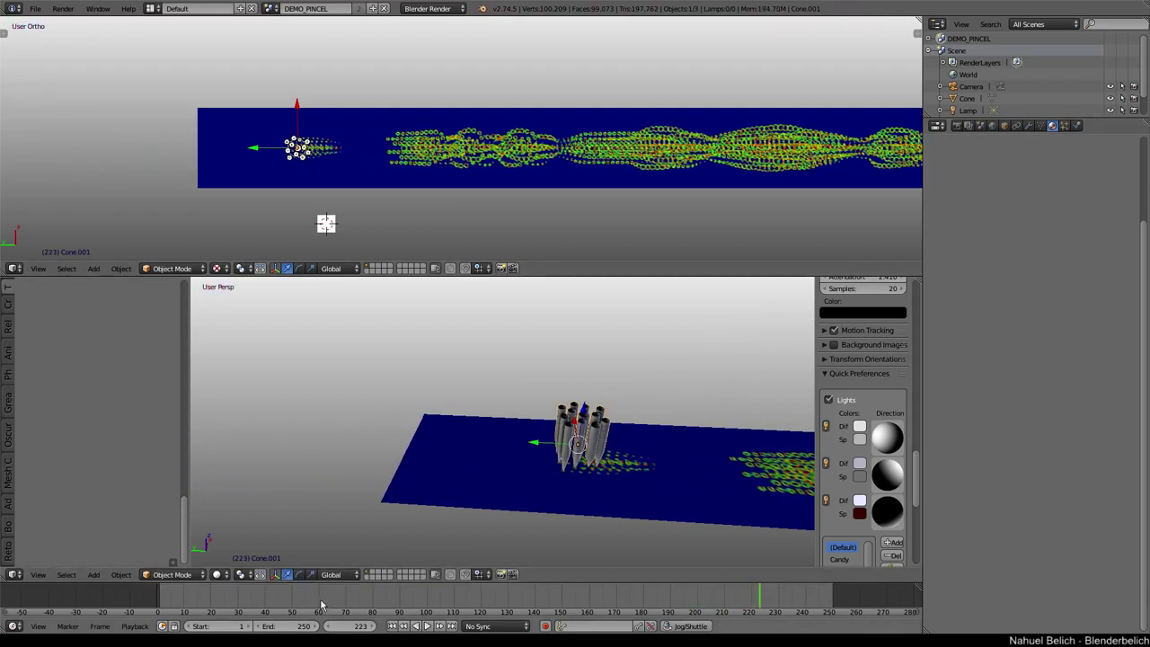
# Step: Rewind the timeline to frame 1, select the small plane, and return it to Texture Paint mode
pyautogui.moveTo(304, 603); pyautogui.dragTo(158, 607)
pyautogui.keyDown('shift'); pyautogui.moveTo(485, 485); pyautogui.dragTo(469, 410, button='middle'); pyautogui.keyUp('shift')
pyautogui.scroll(-3, 469, 410)
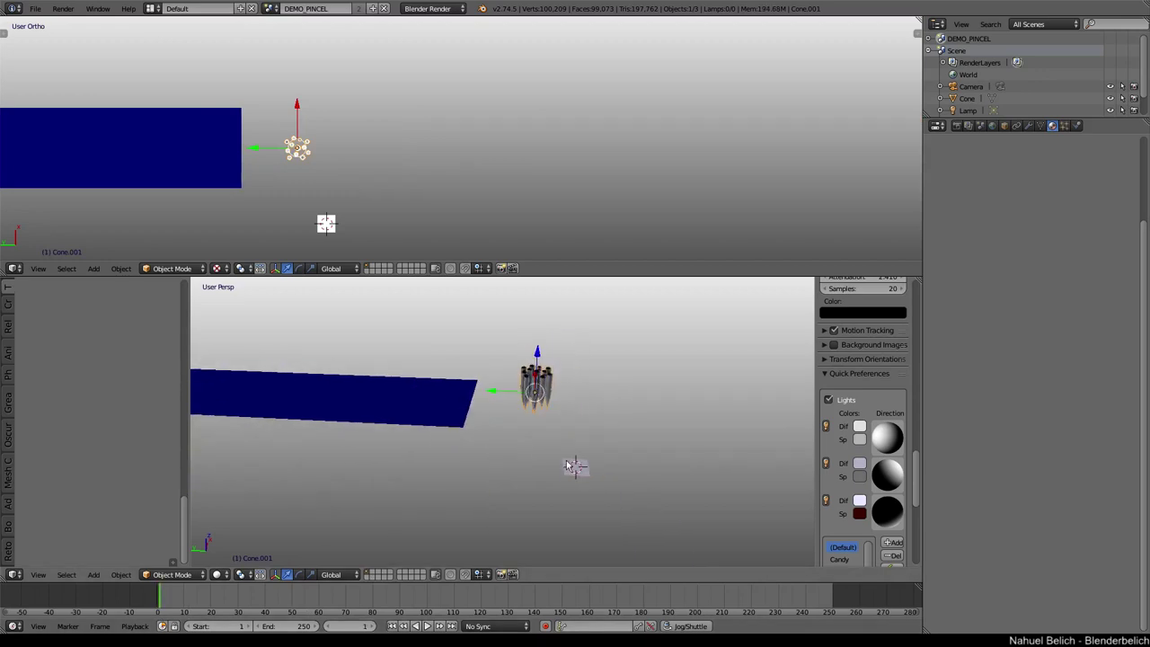
pyautogui.rightClick(566, 467)
pyautogui.press('Tab')
pyautogui.moveTo(548, 474); pyautogui.dragTo(405, 478, button='middle')
# Step: Set the HAIR_1 texture mask's pressure mode to Cutoff
pyautogui.click(146, 509)
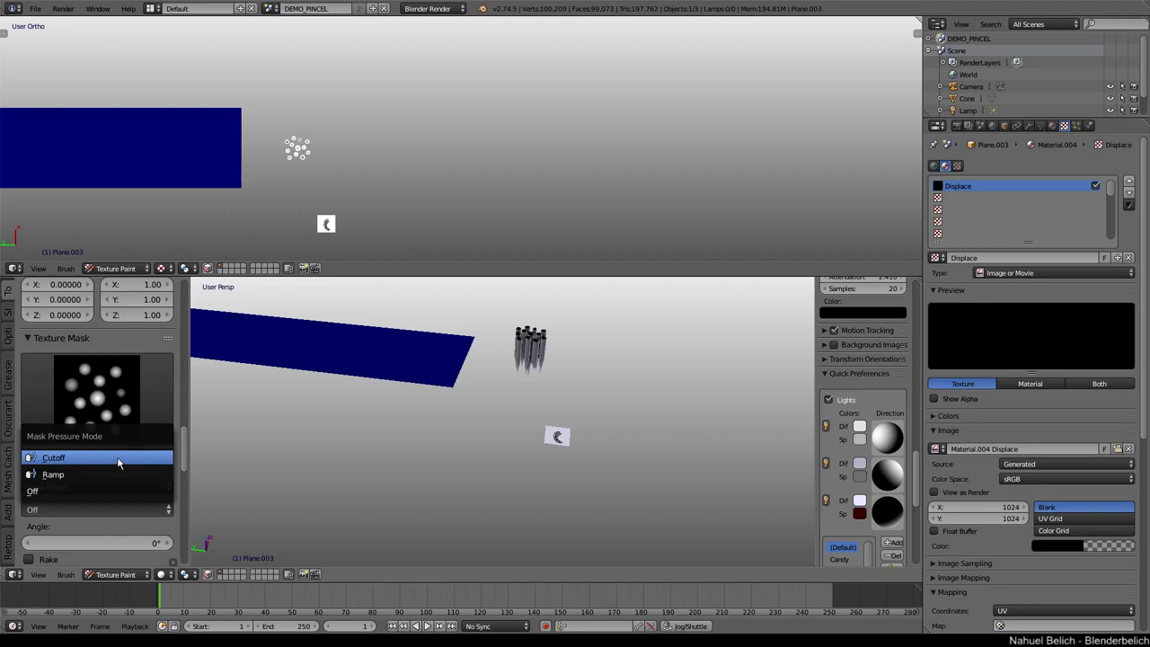
pyautogui.scroll(2, 135, 386)
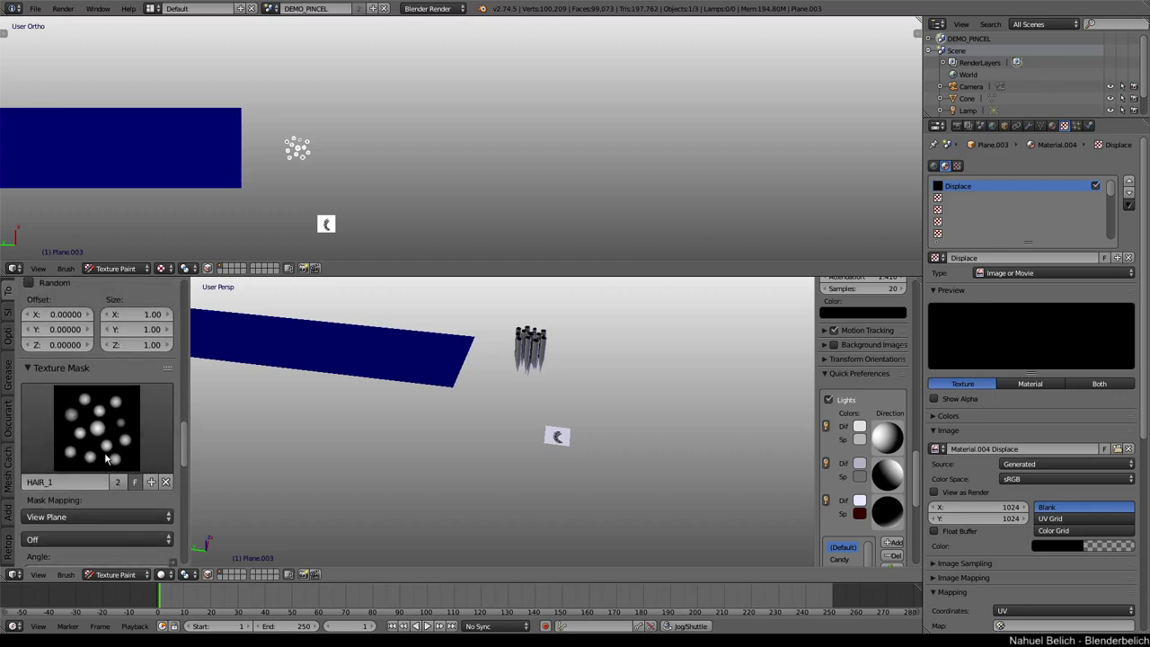
pyautogui.scroll(-3, 106, 458)
pyautogui.scroll(-2, 106, 510)
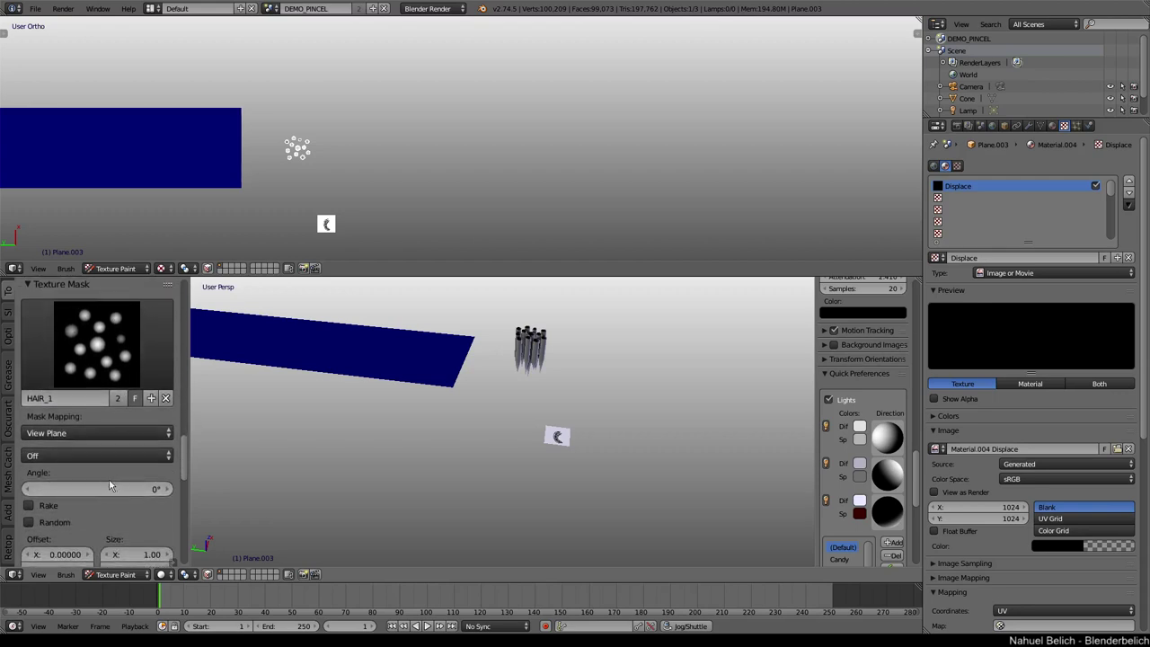
pyautogui.click(114, 456)
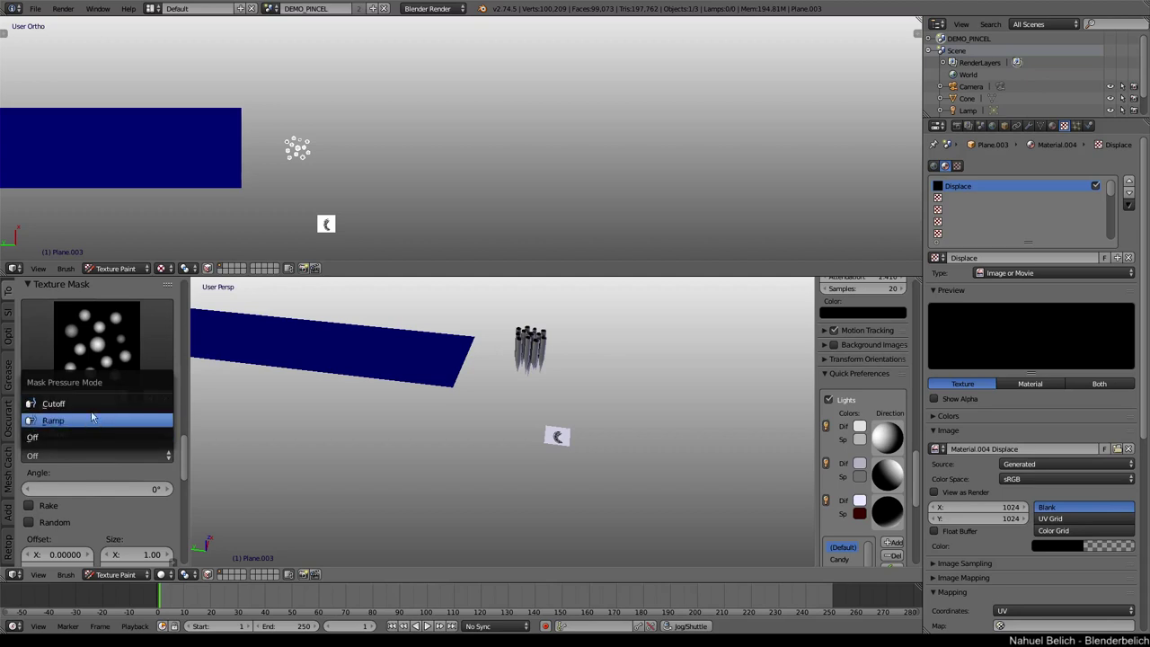
pyautogui.click(97, 405)
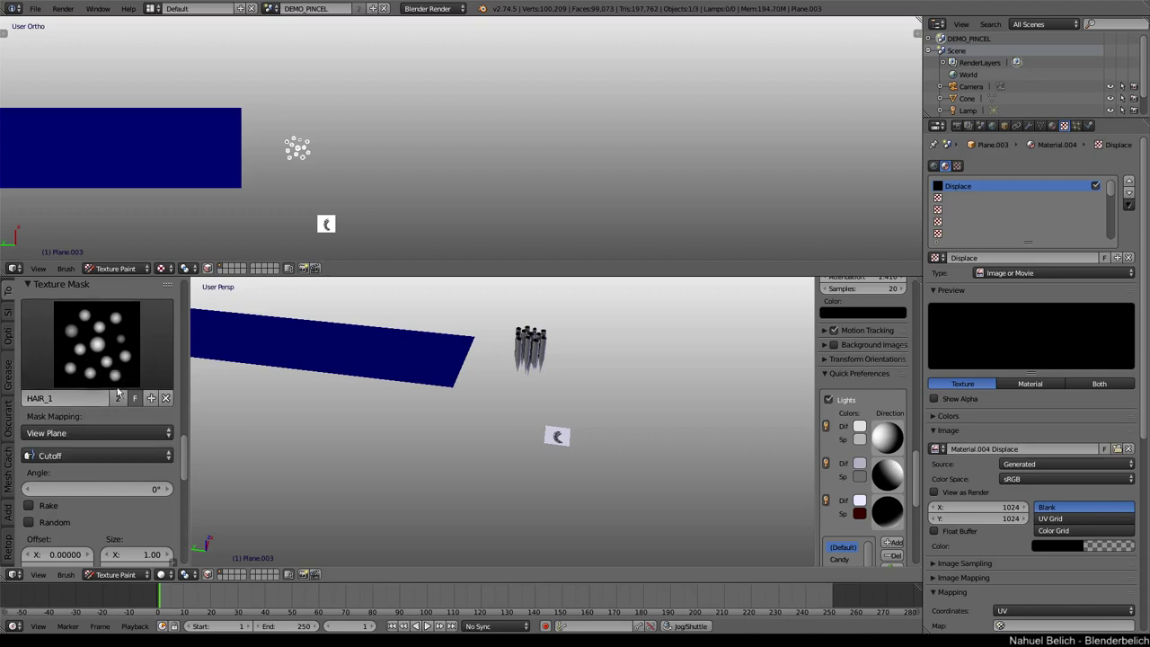
# Step: Assign HAIR_1 as the brush's main texture as well
pyautogui.scroll(2, 100, 503)
pyautogui.scroll(5, 129, 507)
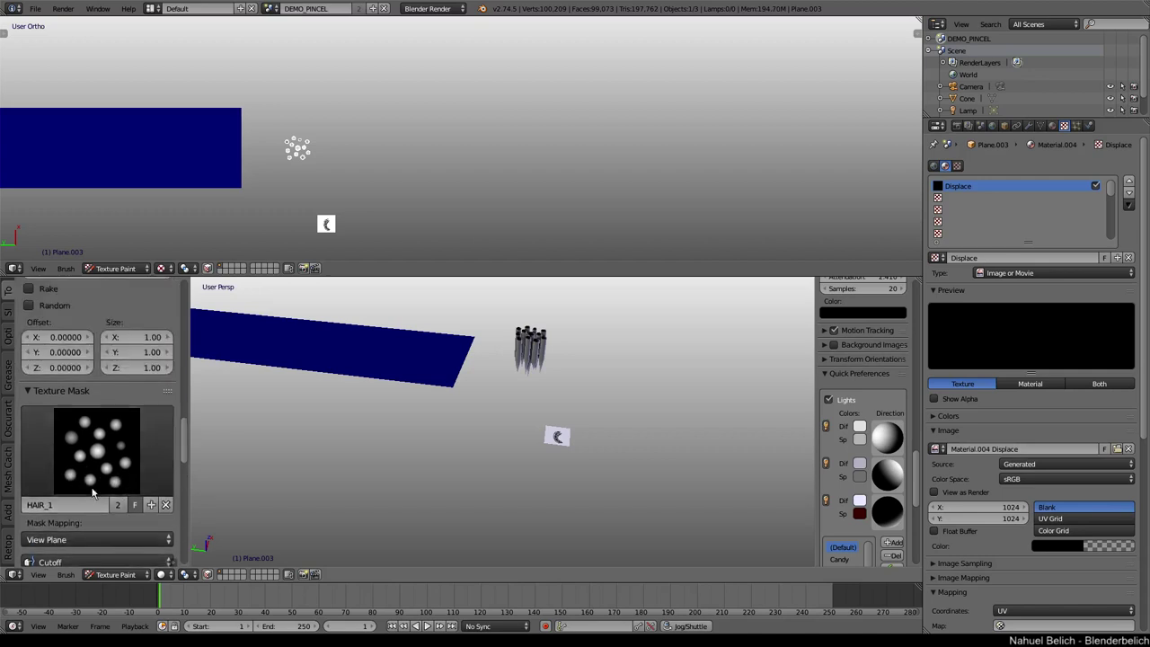
pyautogui.click(92, 343)
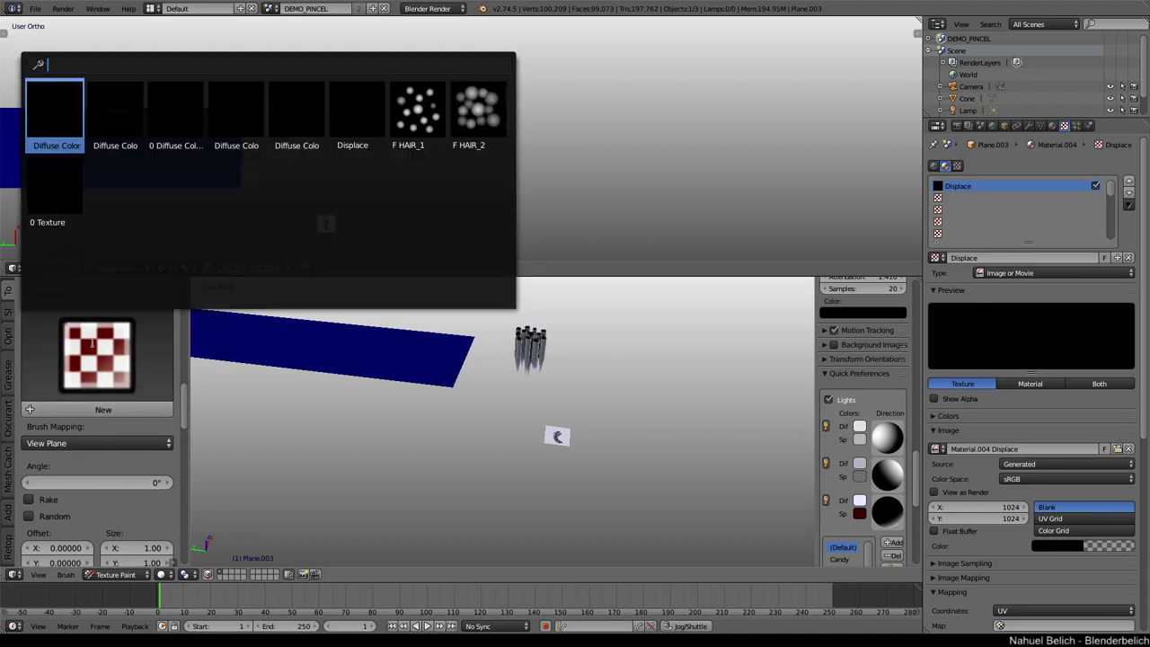
pyautogui.click(416, 112)
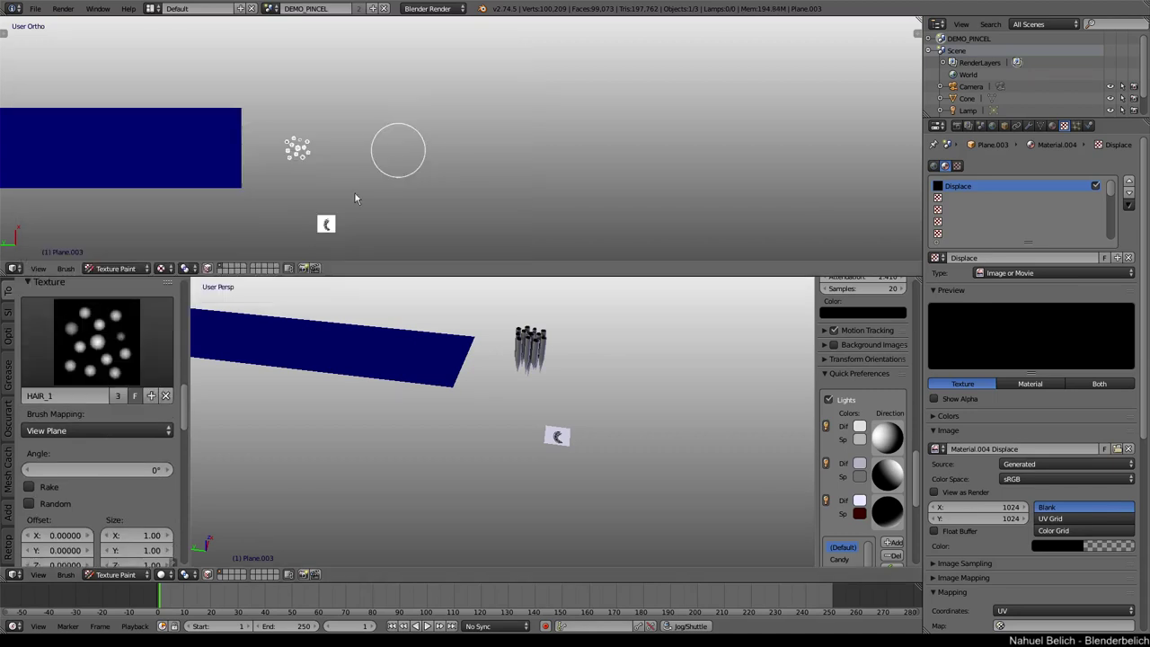
# Step: Compare the brush's Texture settings with its Texture Mask settings, including mapping, angle and pressure mode
pyautogui.scroll(2, 34, 348)
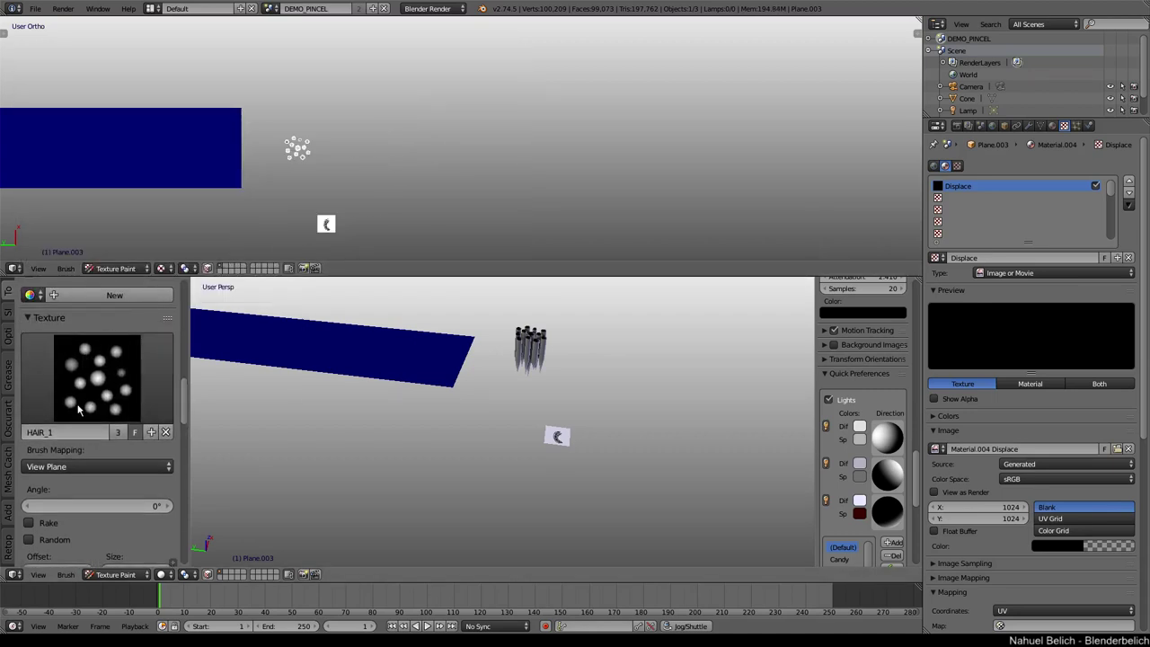
pyautogui.scroll(-3, 108, 493)
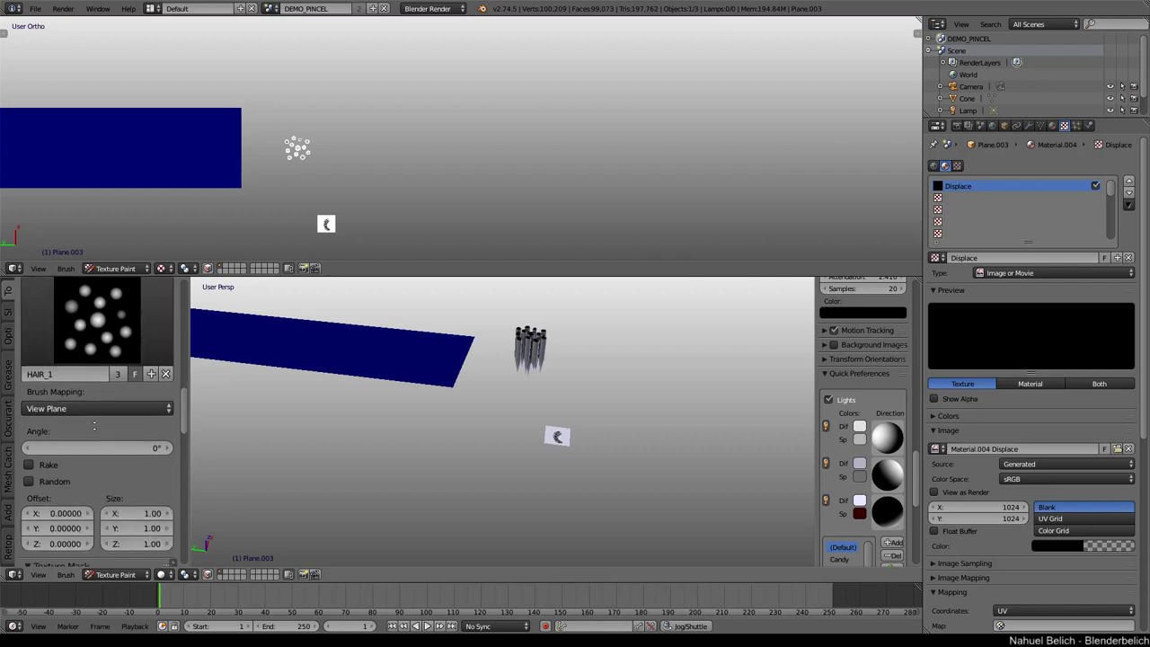
pyautogui.scroll(4, 99, 431)
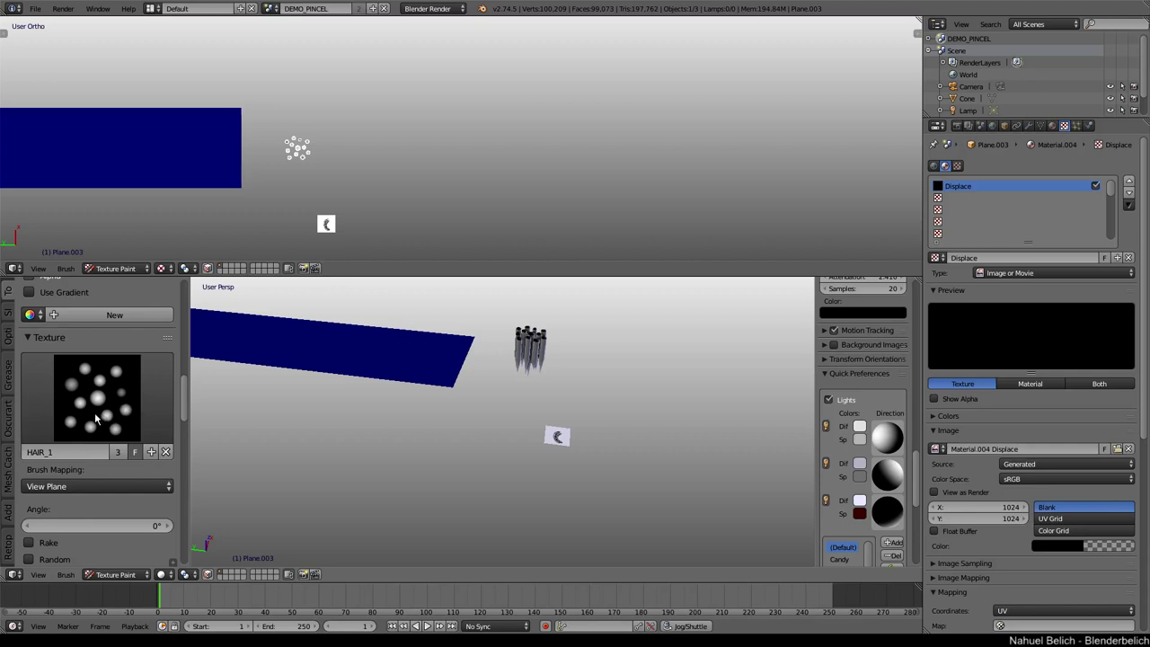
pyautogui.scroll(-8, 91, 378)
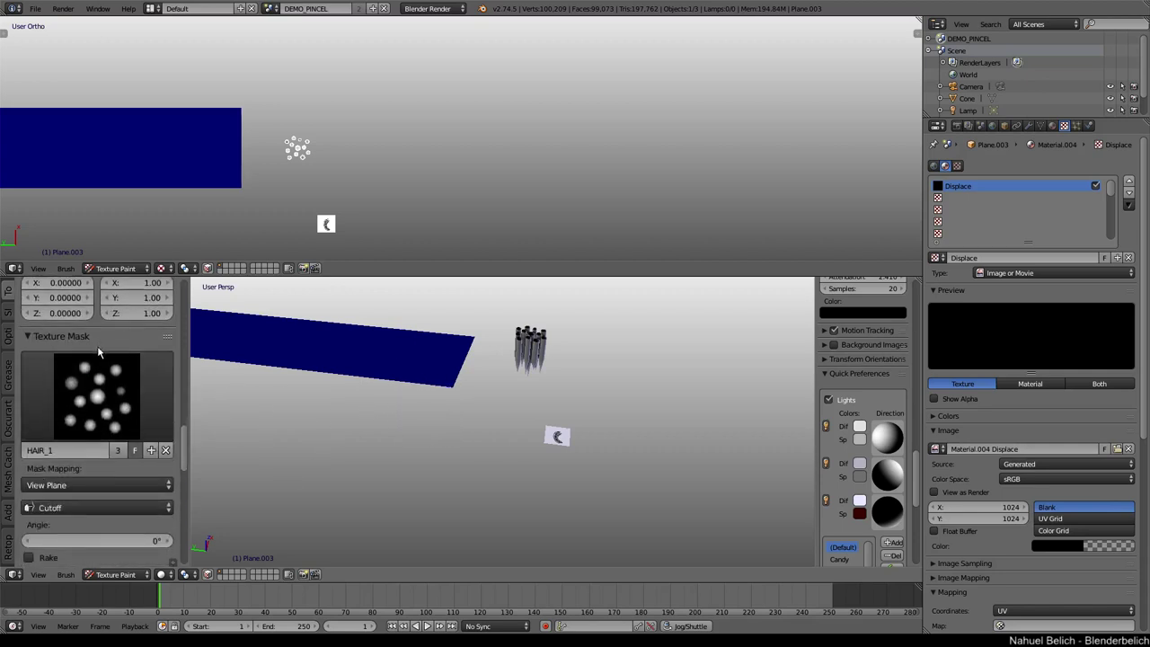
pyautogui.scroll(1, 108, 386)
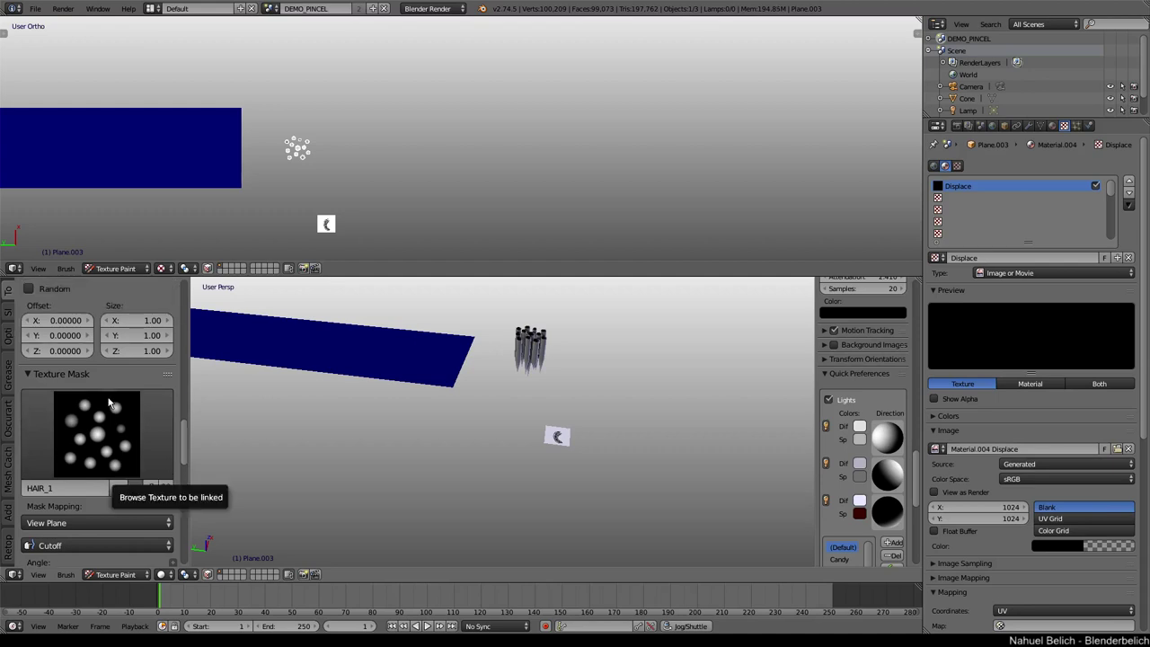
pyautogui.scroll(1, 111, 400)
pyautogui.scroll(-1, 111, 395)
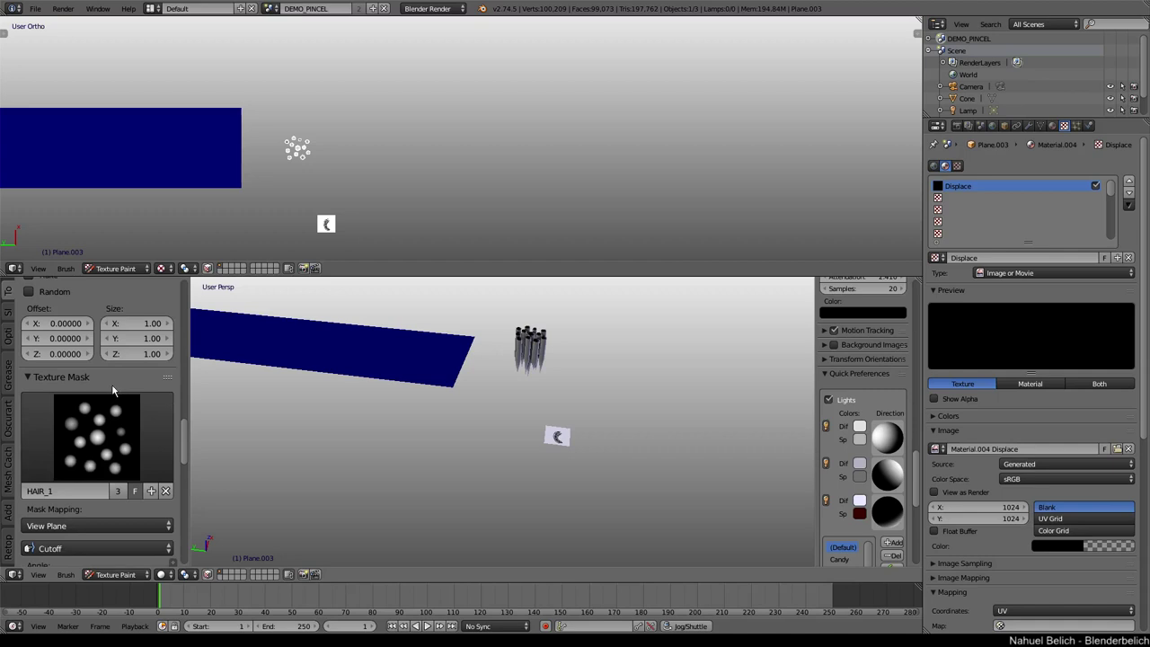
pyautogui.scroll(-2, 98, 444)
pyautogui.scroll(3, 122, 459)
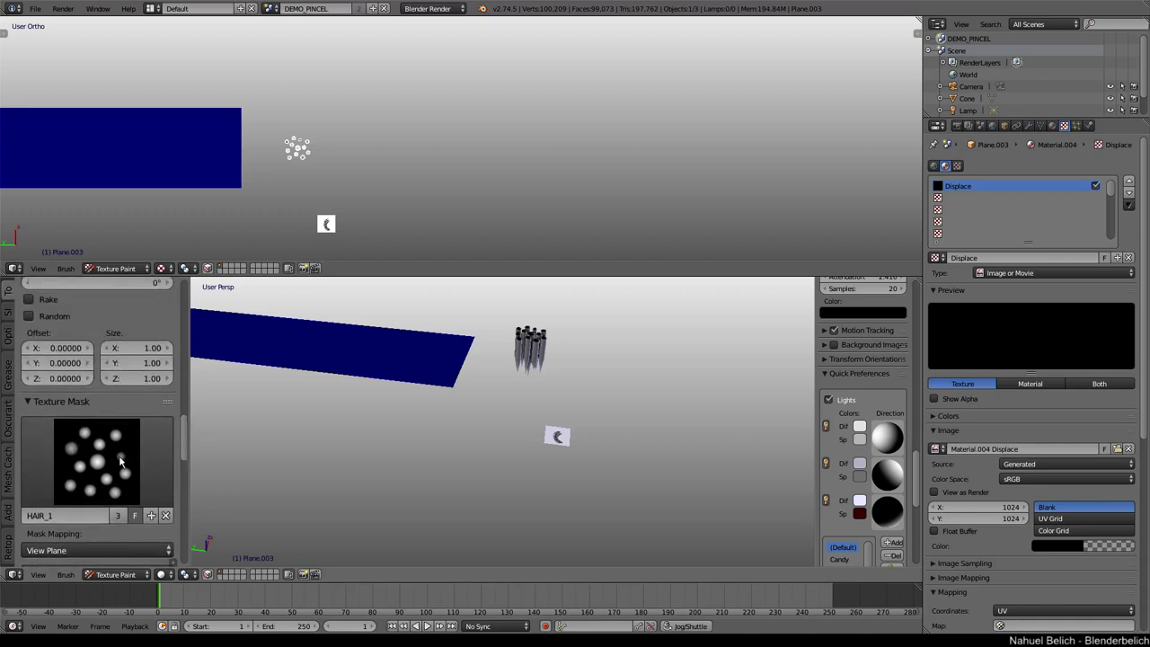
pyautogui.scroll(4, 87, 435)
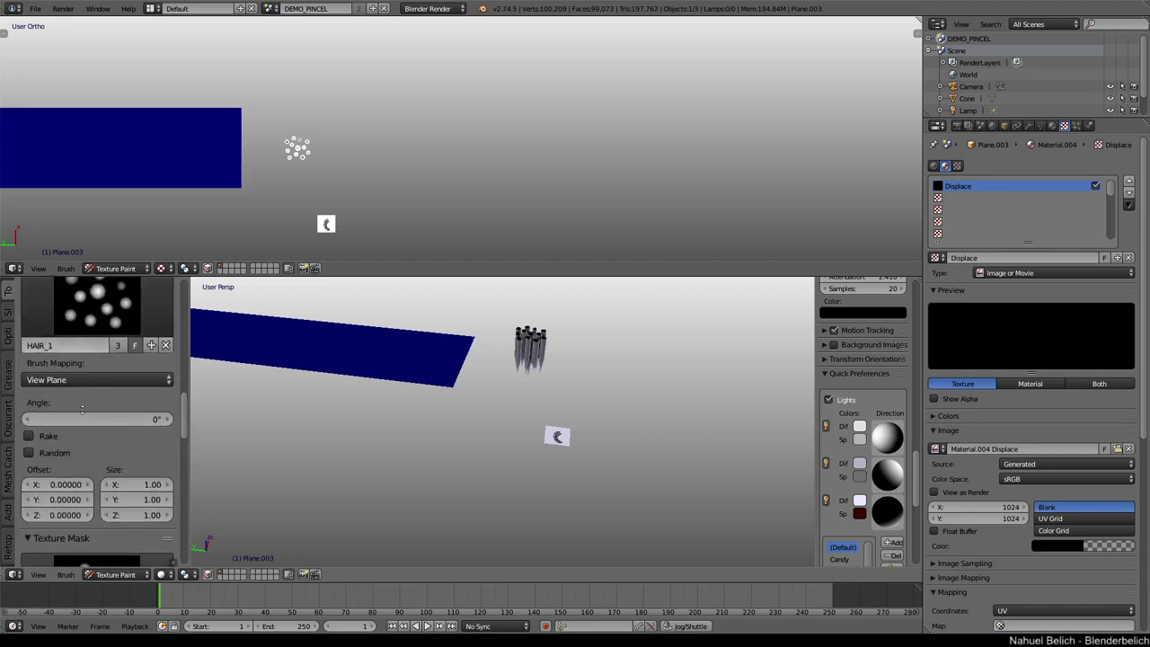
pyautogui.scroll(3, 82, 408)
pyautogui.scroll(-4, 89, 431)
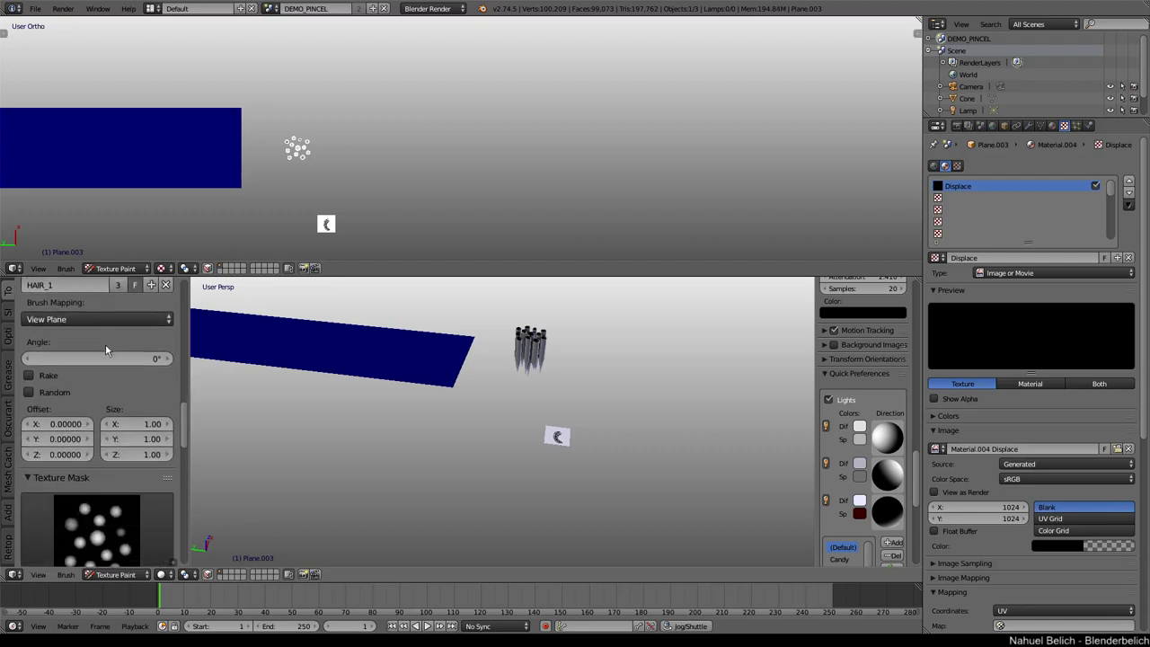
pyautogui.scroll(-6, 153, 467)
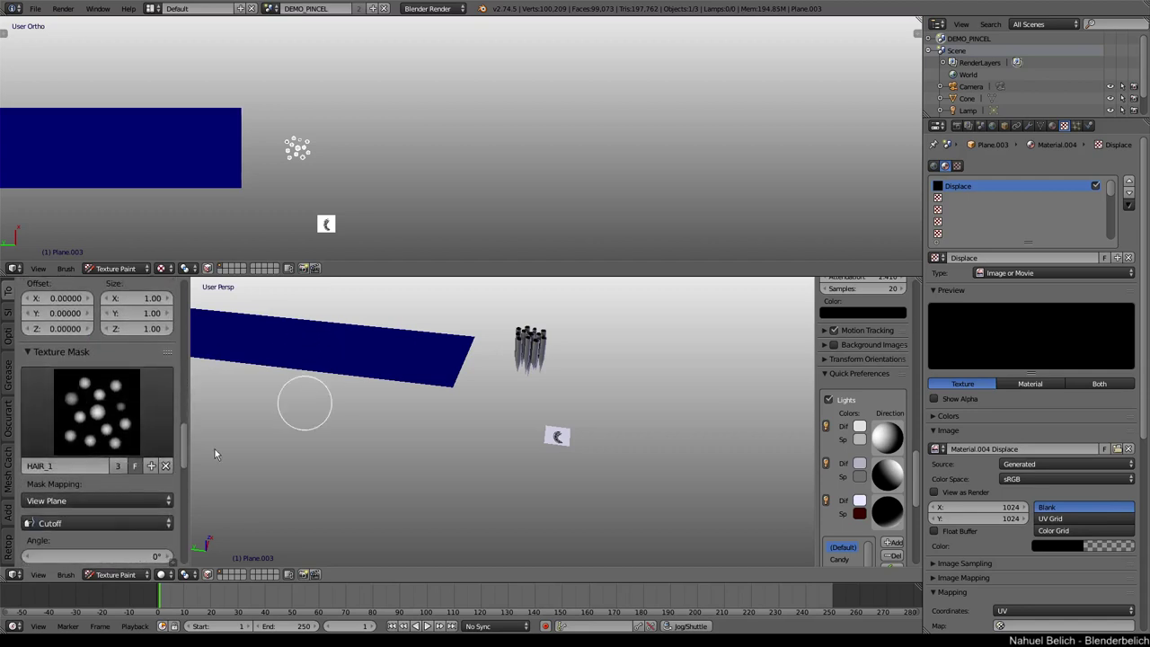
# Step: Confirm Cutoff as the texture mask's pressure mode and return the small plane to Object Mode
pyautogui.scroll(-1, 125, 353)
pyautogui.click(51, 441)
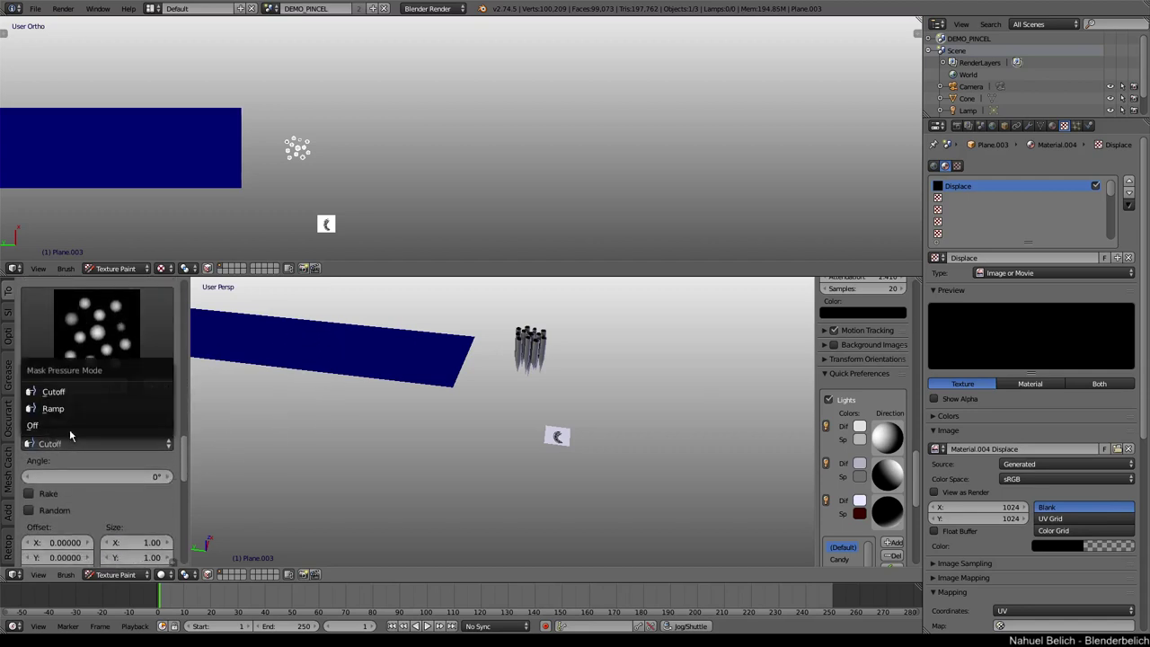
pyautogui.click(89, 388)
pyautogui.keyDown('shift'); pyautogui.moveTo(557, 407); pyautogui.dragTo(543, 423, button='middle'); pyautogui.keyUp('shift')
pyautogui.press('Tab')
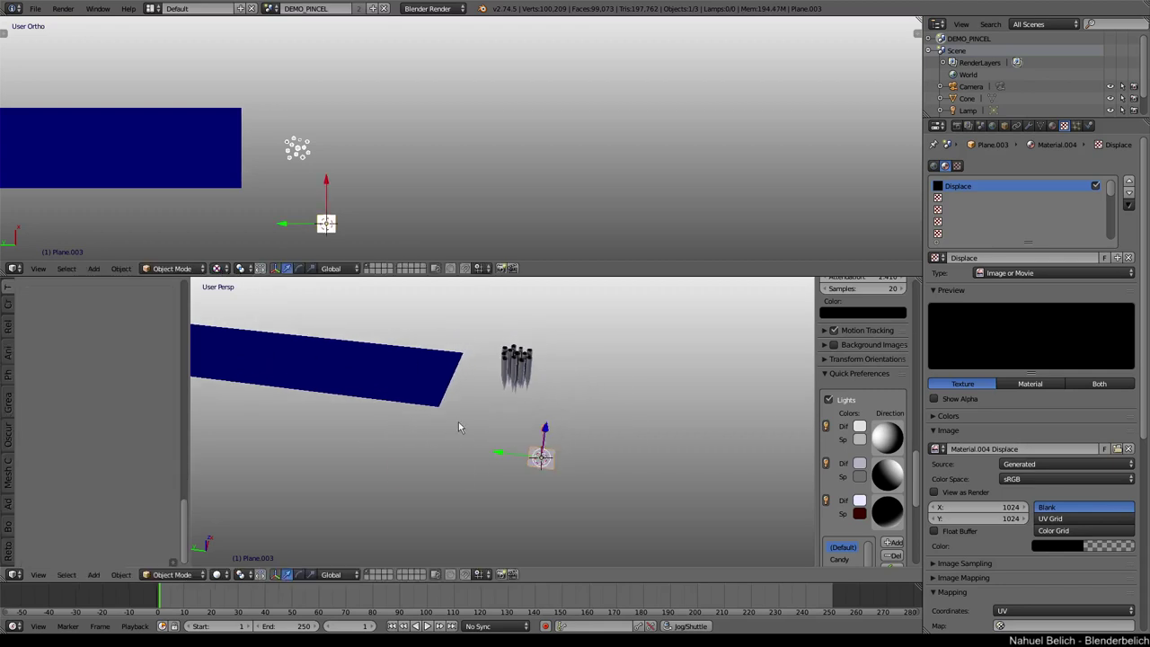
# Step: Select the cone cluster beside the blue plane and scale it up uniformly
pyautogui.scroll(7, 459, 424)
pyautogui.scroll(-4, 534, 355)
pyautogui.rightClick(528, 343)
pyautogui.press('s')
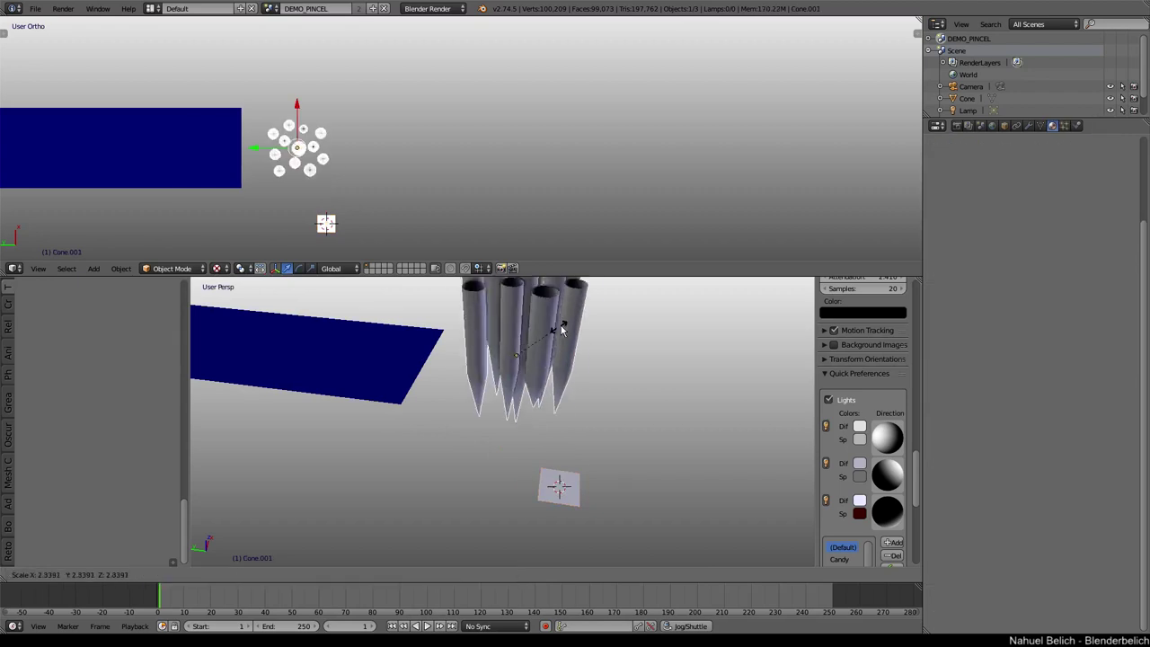
pyautogui.click(549, 336)
# Step: Raise the cone cluster about 3.2 units along the global Z axis, above the level of the blue plane
pyautogui.moveTo(523, 367); pyautogui.dragTo(519, 327, button='middle')
pyautogui.press('g')
pyautogui.press('z')
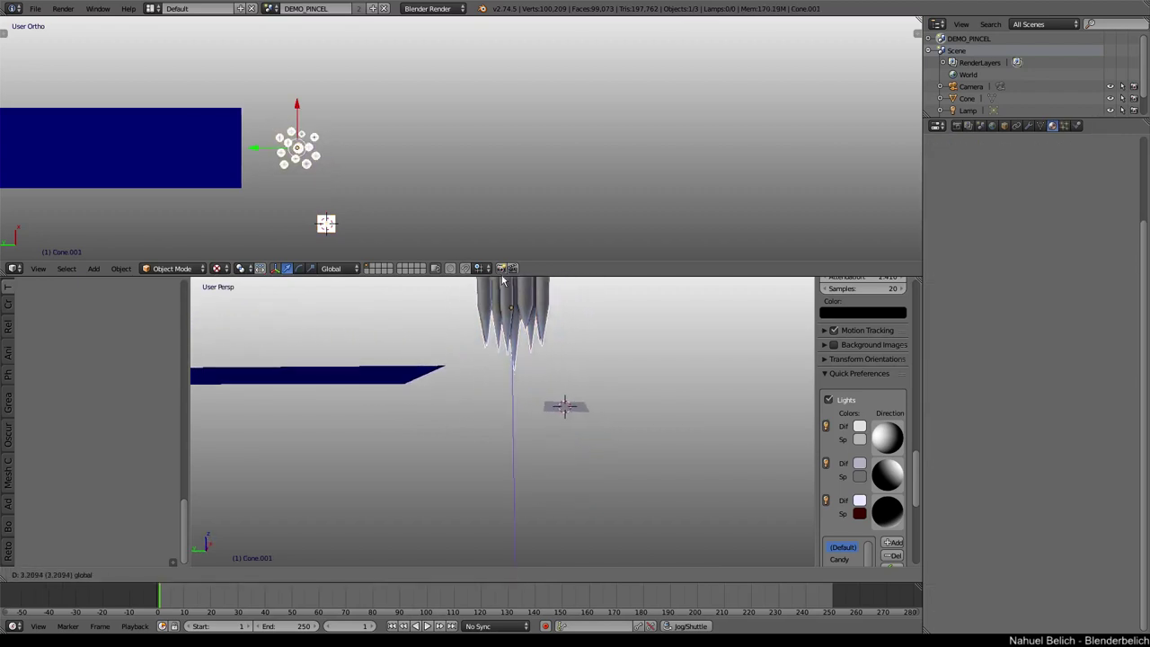
pyautogui.click(502, 281)
pyautogui.moveTo(494, 386); pyautogui.dragTo(521, 412, button='middle')
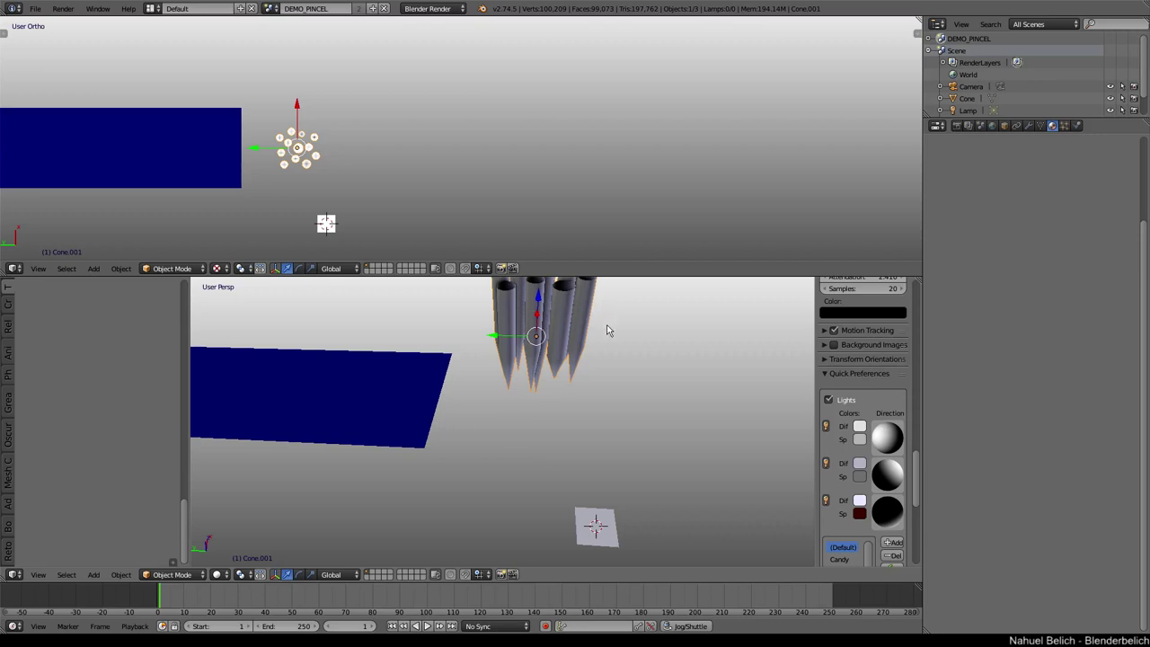
pyautogui.moveTo(601, 346); pyautogui.dragTo(501, 292, button='middle')
# Step: Play the animation and move the cone cluster vertically into and out of the passing blue plane to paint strokes
pyautogui.hotkey('alt', 'a')
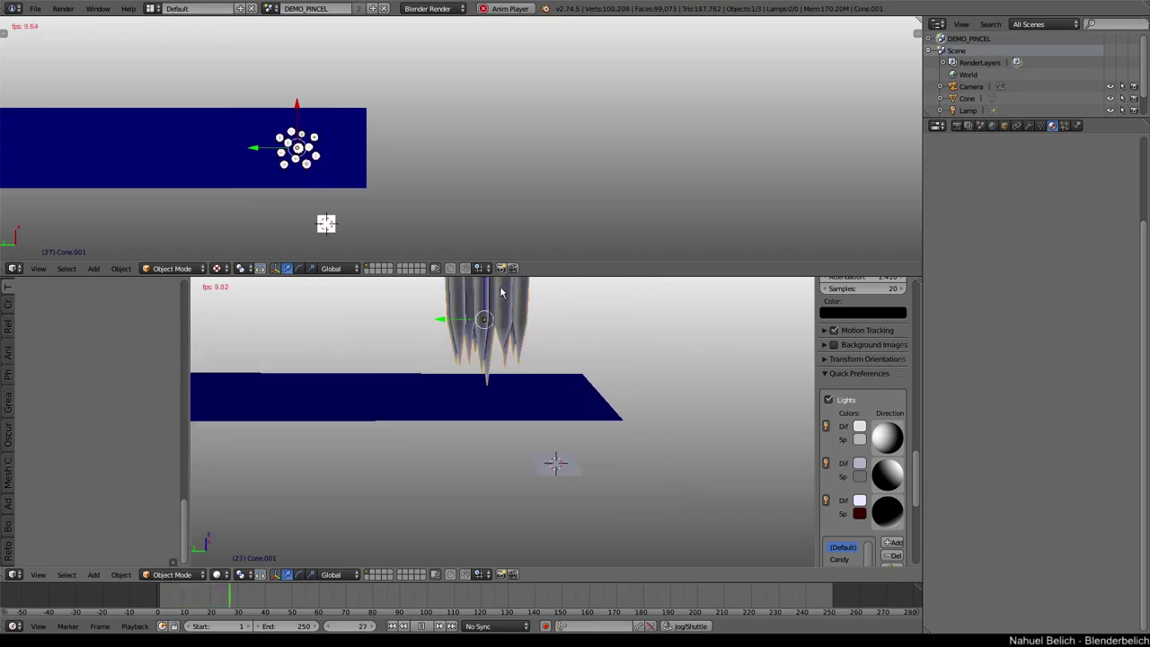
pyautogui.moveTo(485, 290); pyautogui.dragTo(489, 302)
pyautogui.moveTo(460, 410); pyautogui.dragTo(494, 414, button='middle')
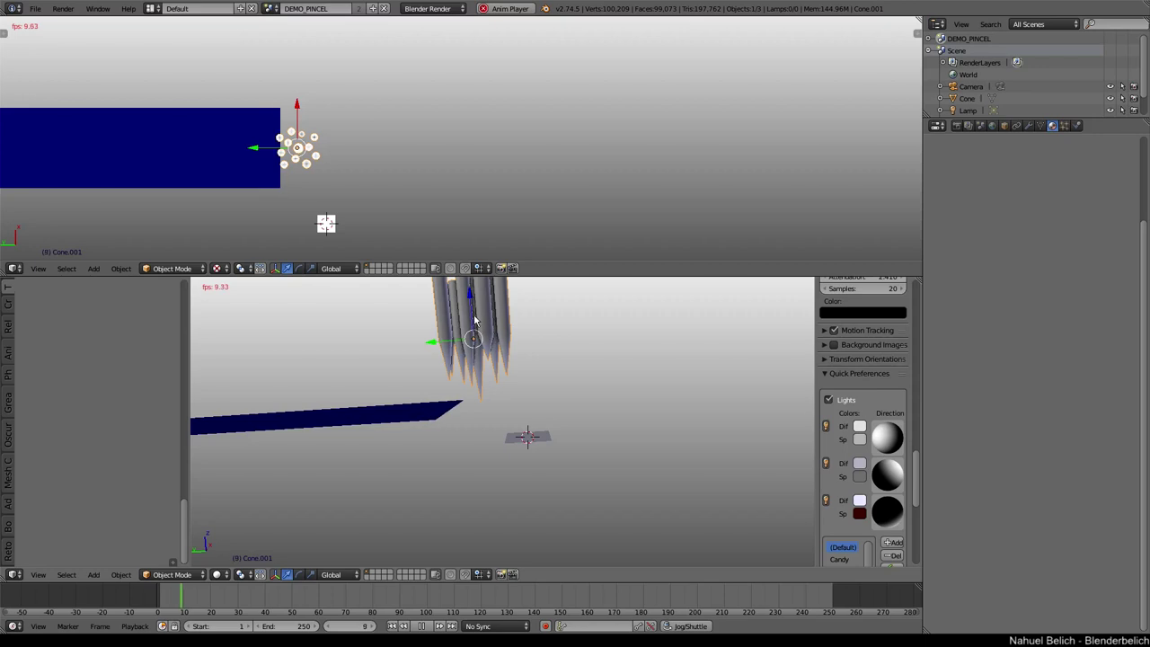
pyautogui.moveTo(471, 308); pyautogui.dragTo(474, 311)
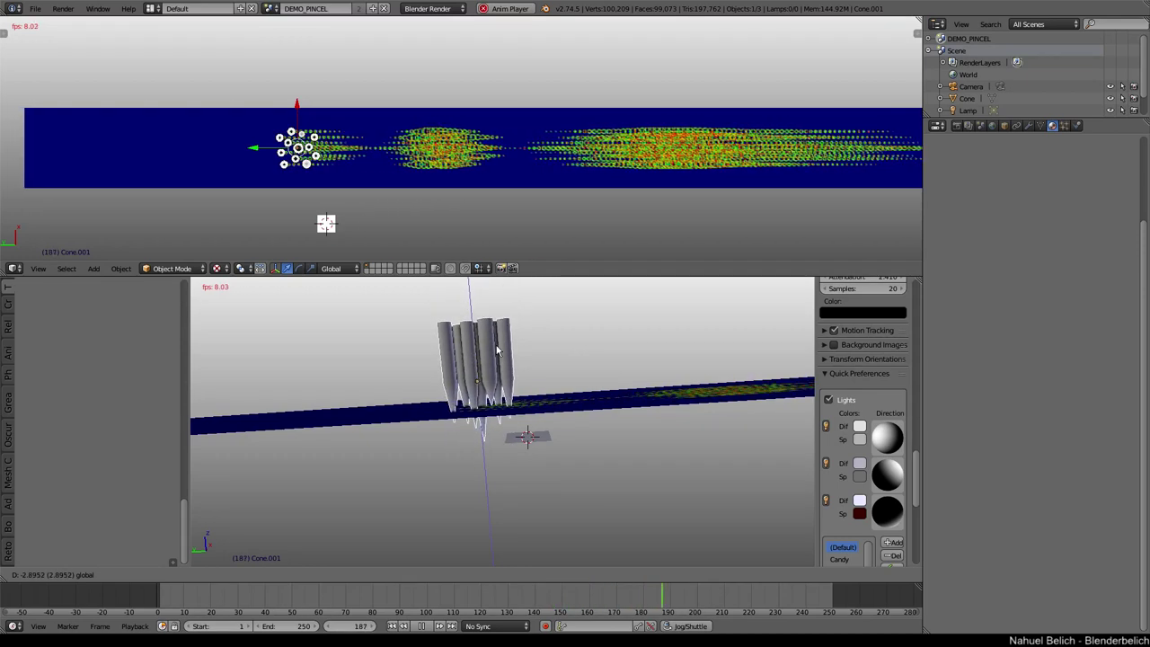
pyautogui.moveTo(494, 344); pyautogui.dragTo(482, 309)
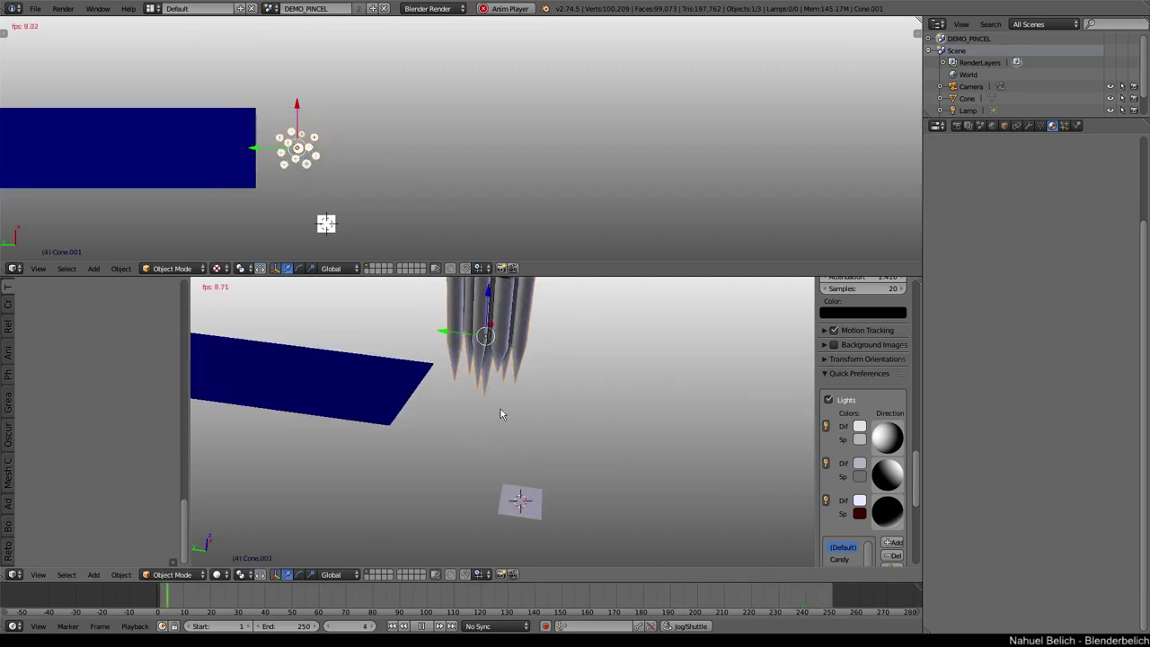
# Step: Dip the cones along Z to varying depths during playback to paint separate patches of differing density
pyautogui.press('g')
pyautogui.press('z')
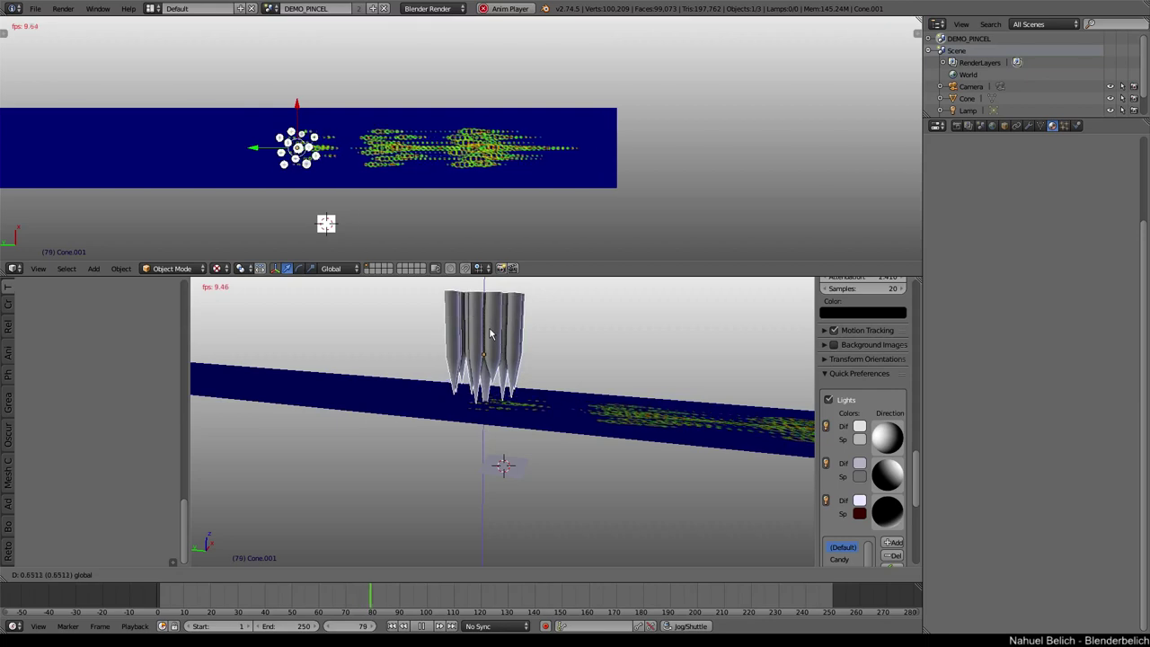
pyautogui.click(522, 409)
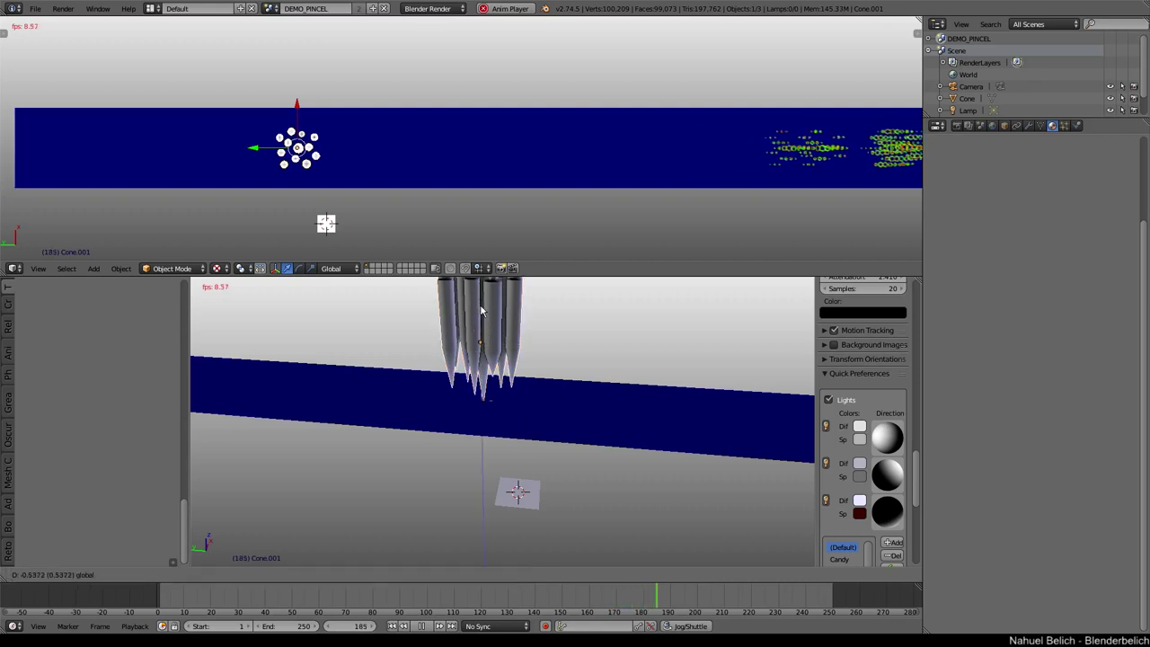
pyautogui.press('g')
pyautogui.press('z')
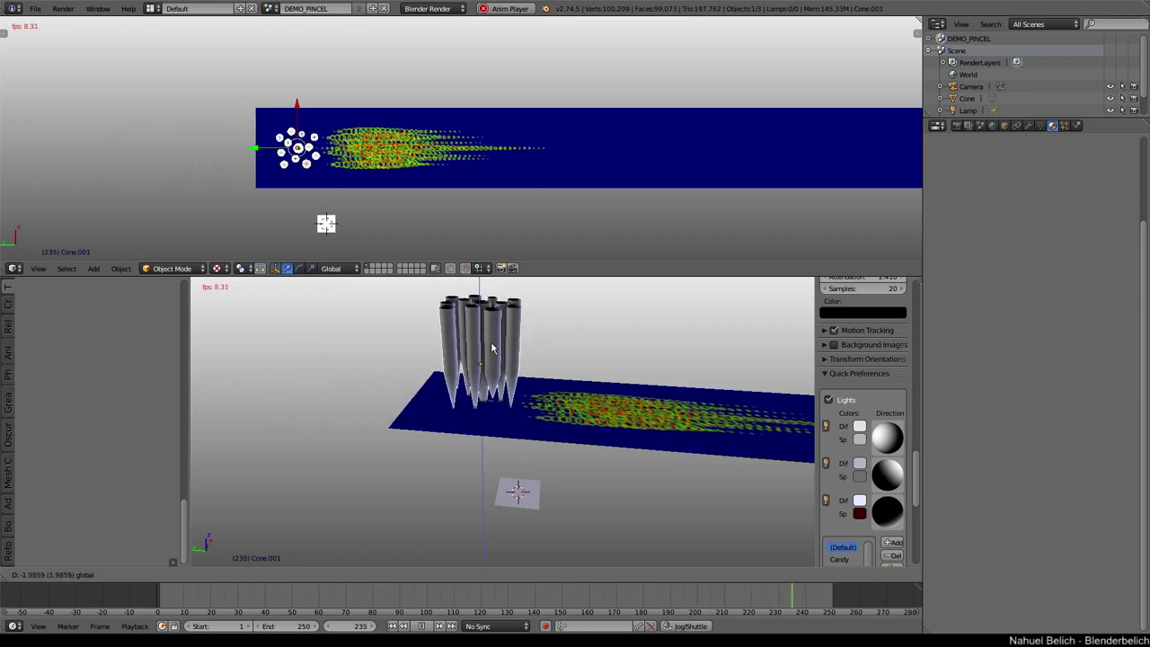
pyautogui.click(652, 154)
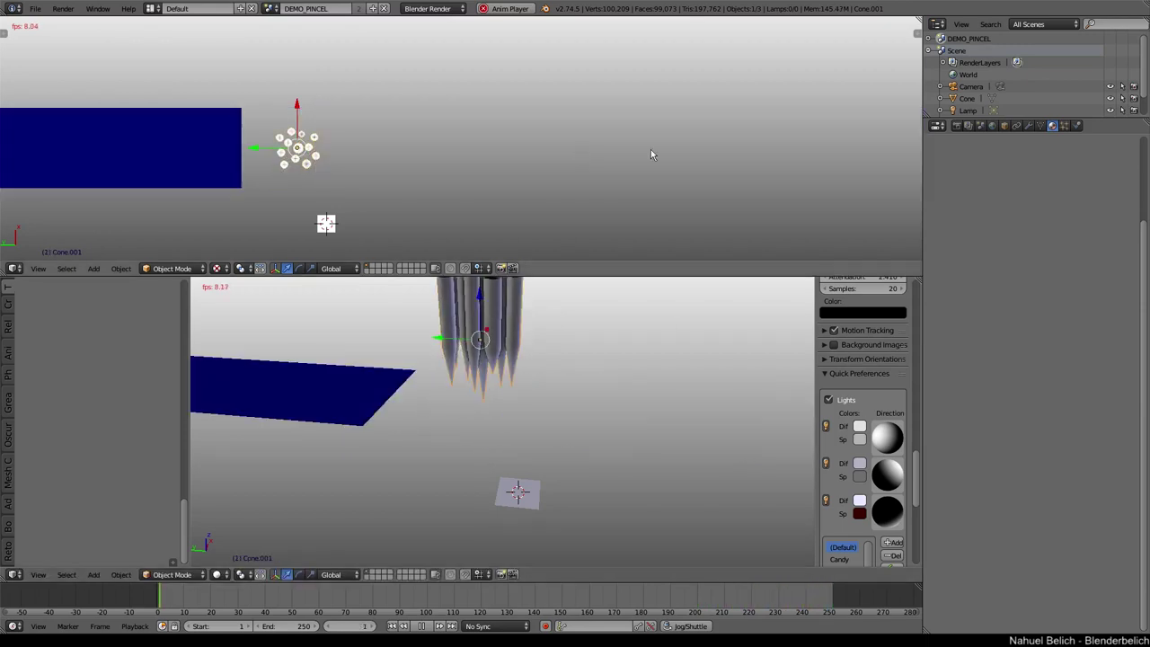
# Step: Lower the cones deeply into the moving plane and vary their scale to widen and narrow the painted stroke
pyautogui.press('g')
pyautogui.press('z')
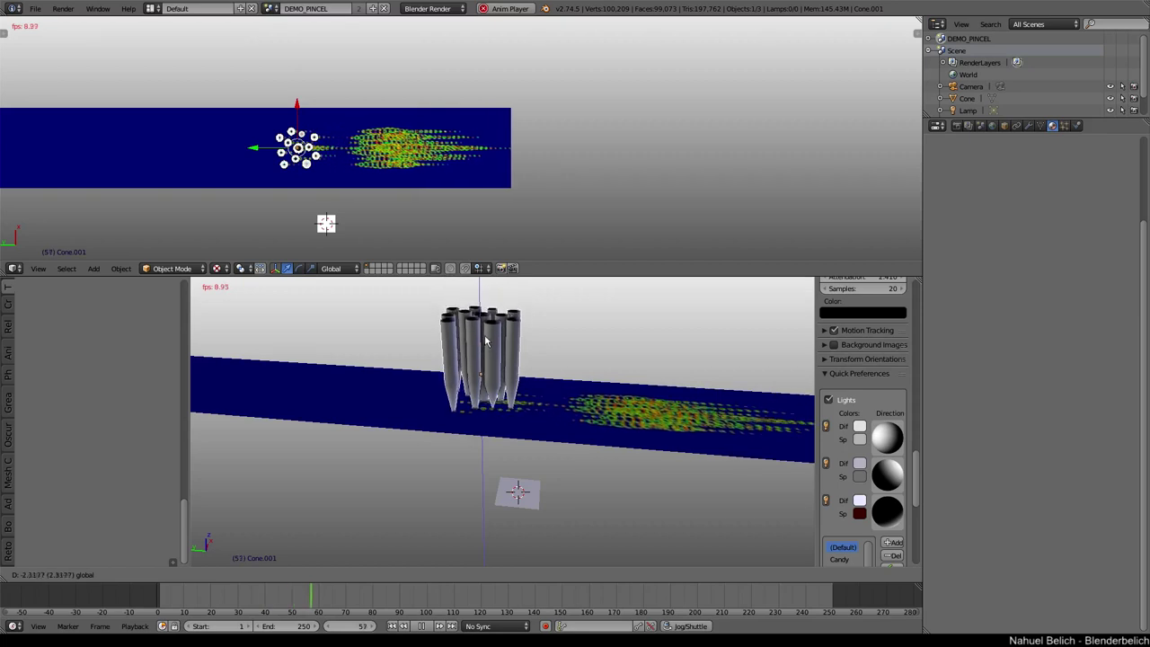
pyautogui.click(495, 357)
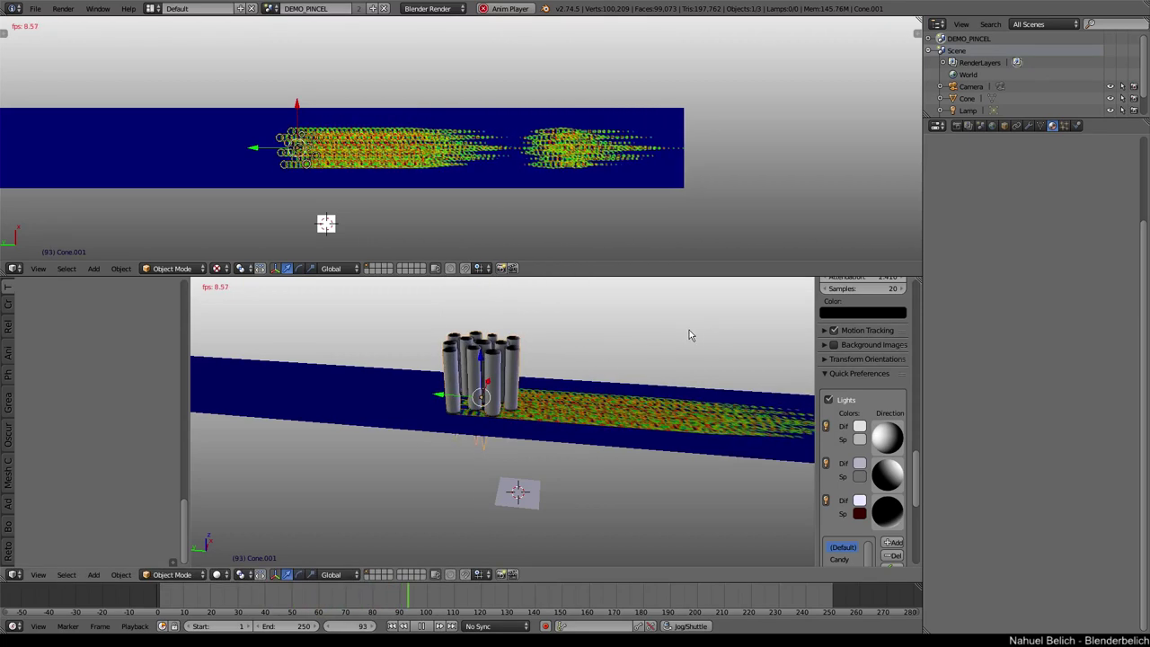
pyautogui.press('s')
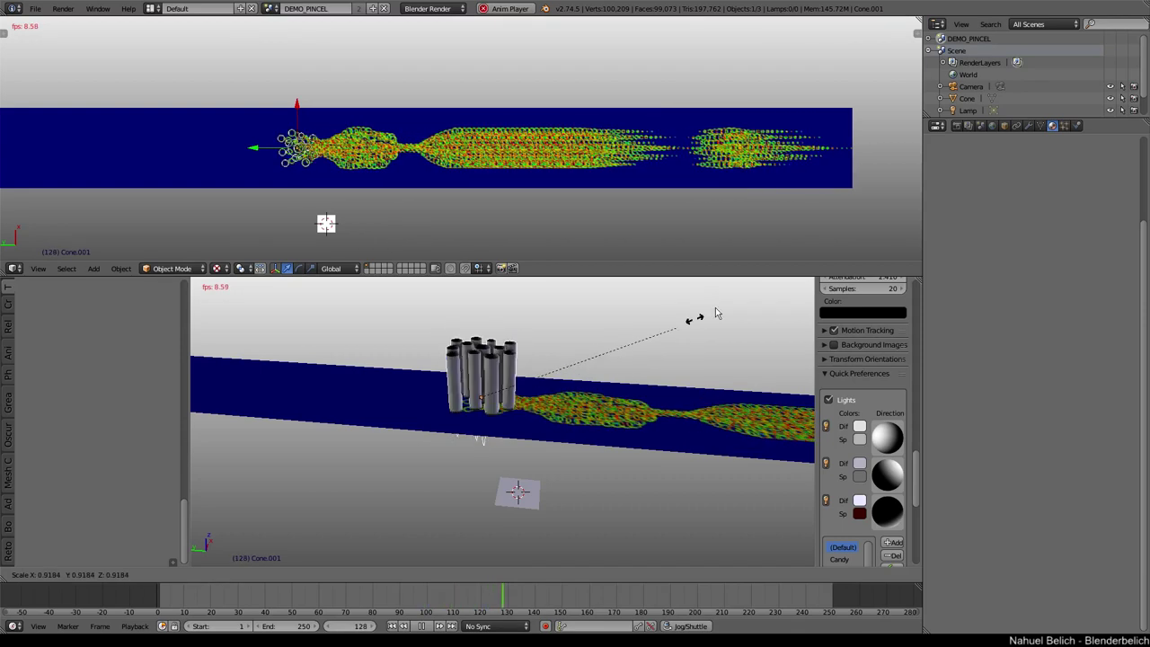
pyautogui.click(673, 327)
# Step: Raise and enlarge the cones so their tips paint thin spread-out strokes, and stop the playback
pyautogui.press('g')
pyautogui.press('z')
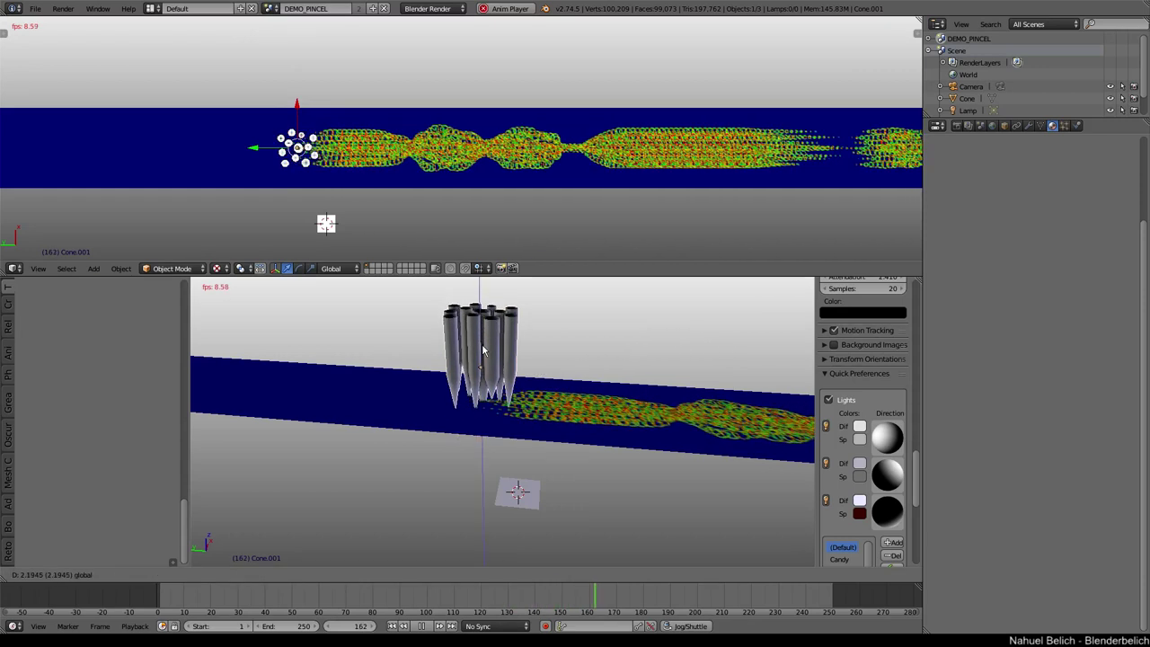
pyautogui.click(487, 342)
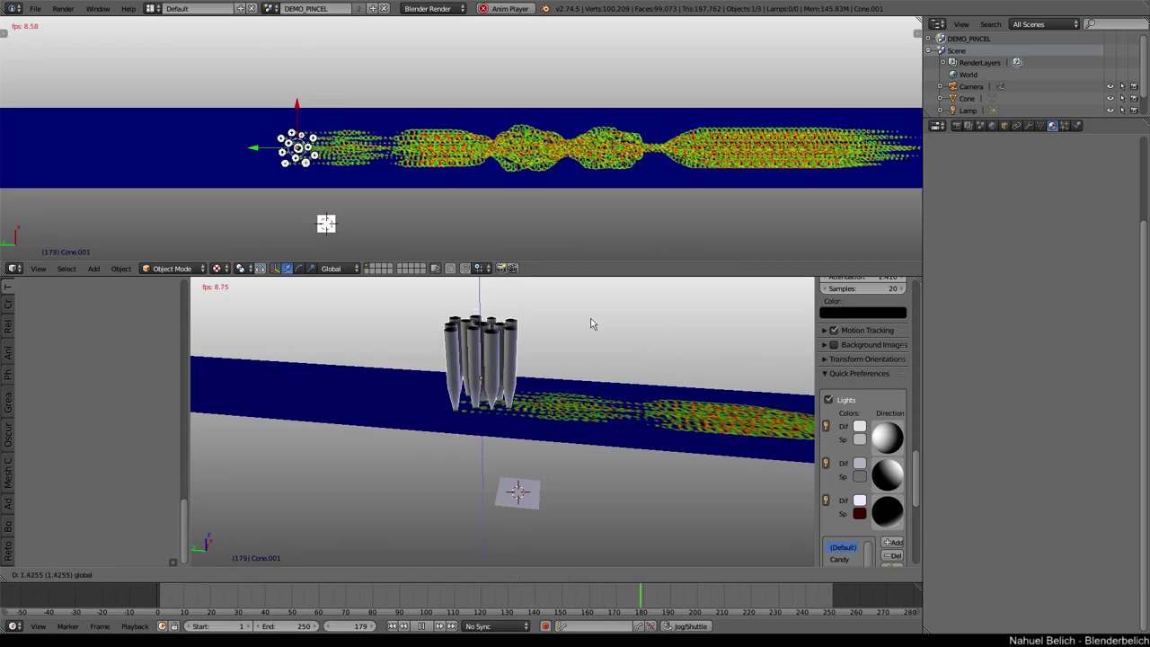
pyautogui.press('s')
pyautogui.click(658, 307)
pyautogui.press('g')
pyautogui.press('z')
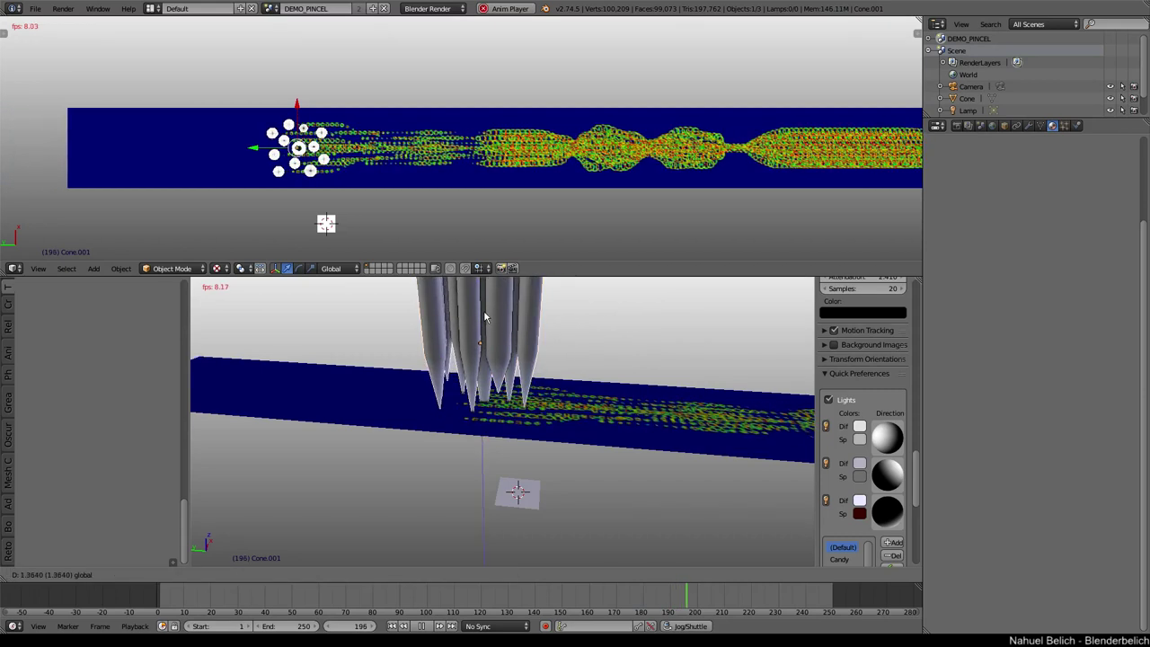
pyautogui.click(491, 312)
pyautogui.hotkey('alt', 'a')
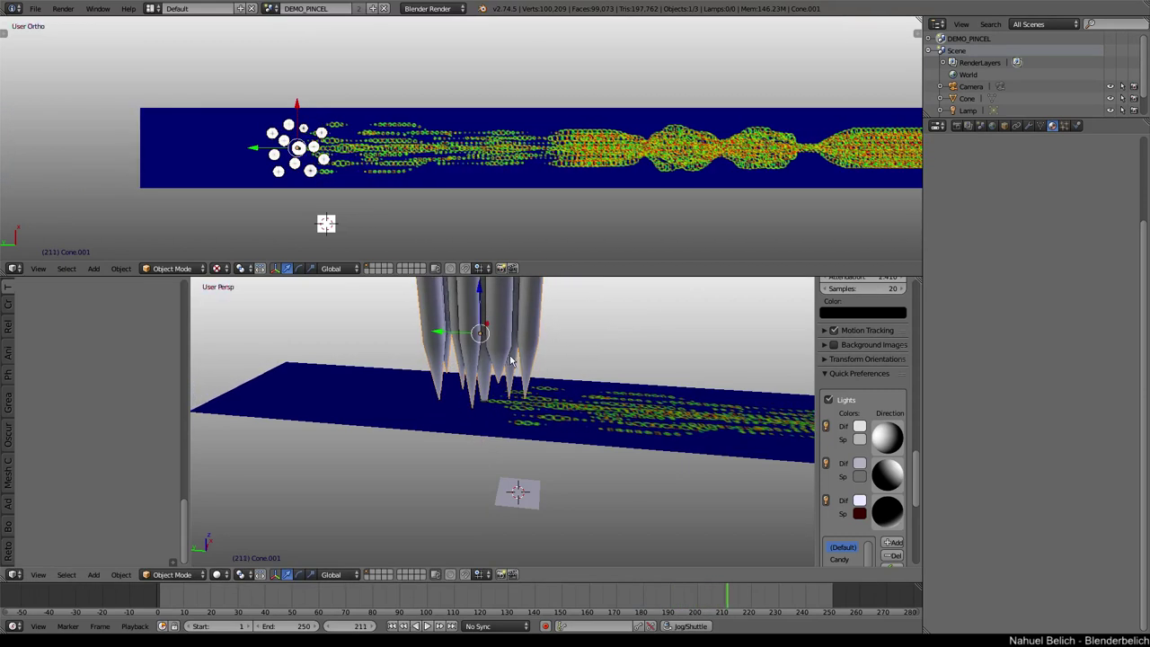
# Step: Switch to the scene named Scene and inspect the upright cones beneath the camera from several angles
pyautogui.click(270, 8)
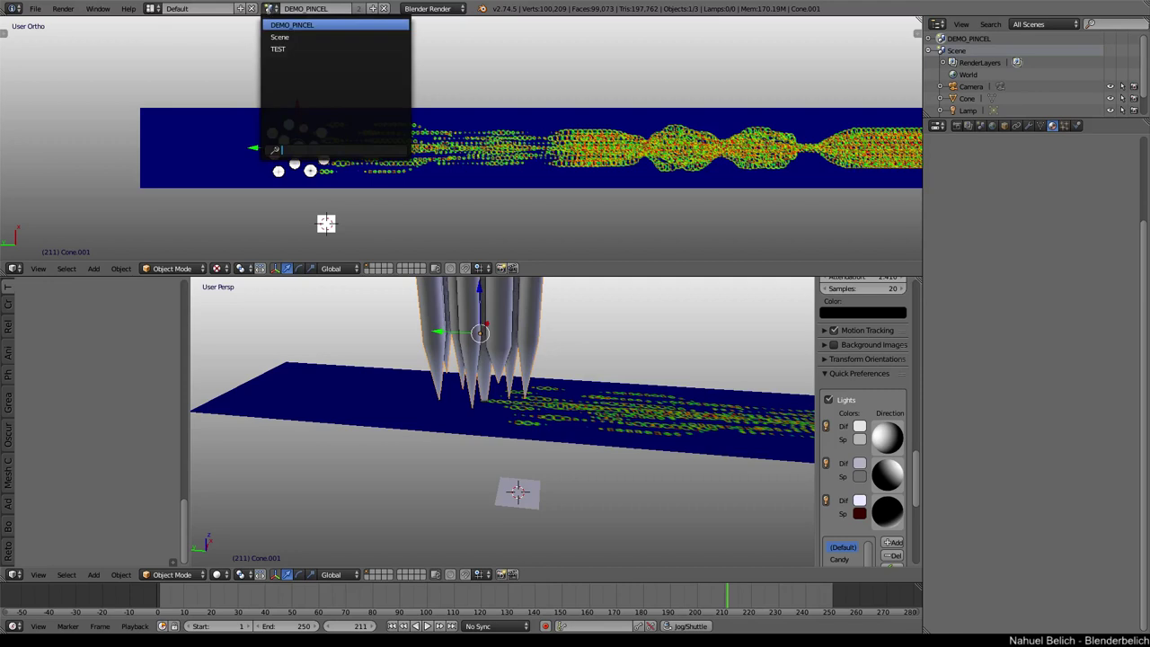
pyautogui.click(289, 38)
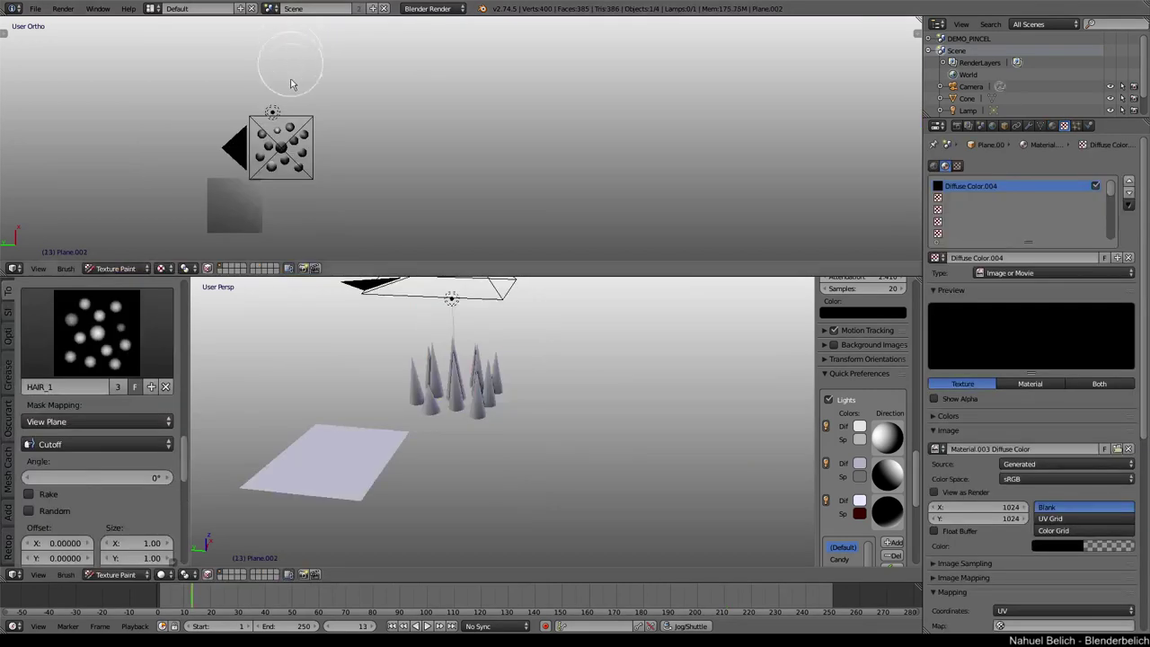
pyautogui.moveTo(505, 431)
pyautogui.mouseDown(button='middle')
pyautogui.moveTo(489, 521)
pyautogui.moveTo(506, 410)
pyautogui.moveTo(498, 442)
pyautogui.moveTo(473, 448)
pyautogui.moveTo(542, 354)
pyautogui.moveTo(481, 422)
pyautogui.moveTo(485, 383)
pyautogui.moveTo(475, 436)
pyautogui.moveTo(402, 395)
pyautogui.mouseUp(button='middle')
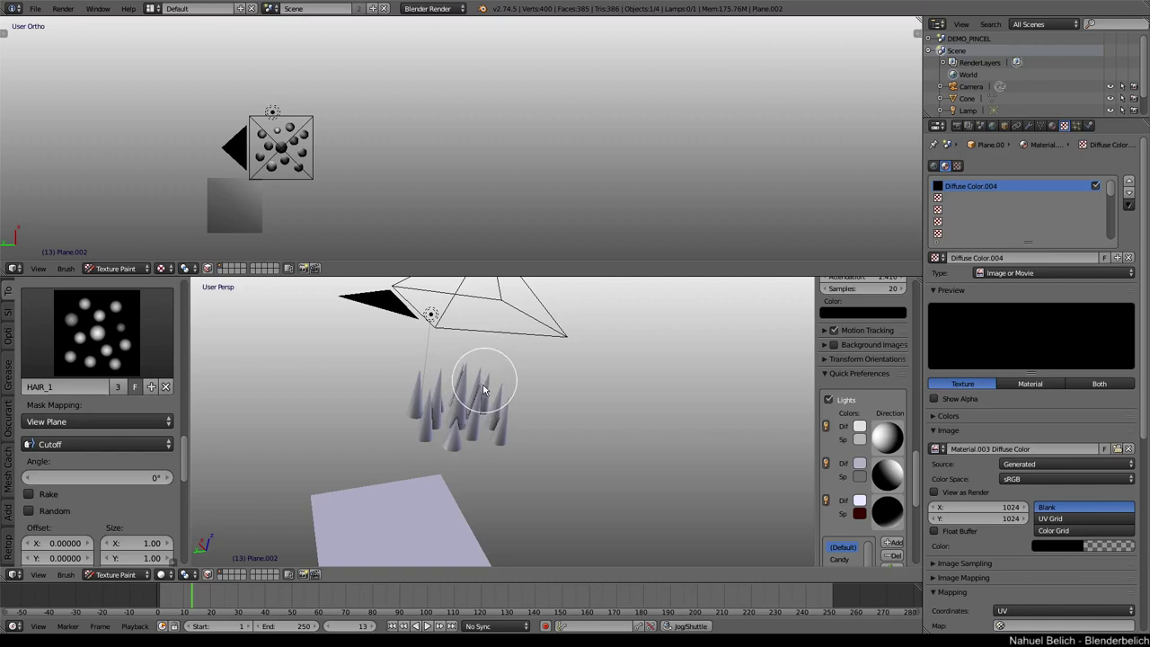
pyautogui.moveTo(476, 408)
pyautogui.mouseDown(button='middle')
pyautogui.moveTo(461, 437)
pyautogui.moveTo(477, 390)
pyautogui.moveTo(450, 411)
pyautogui.moveTo(502, 431)
pyautogui.mouseUp(button='middle')
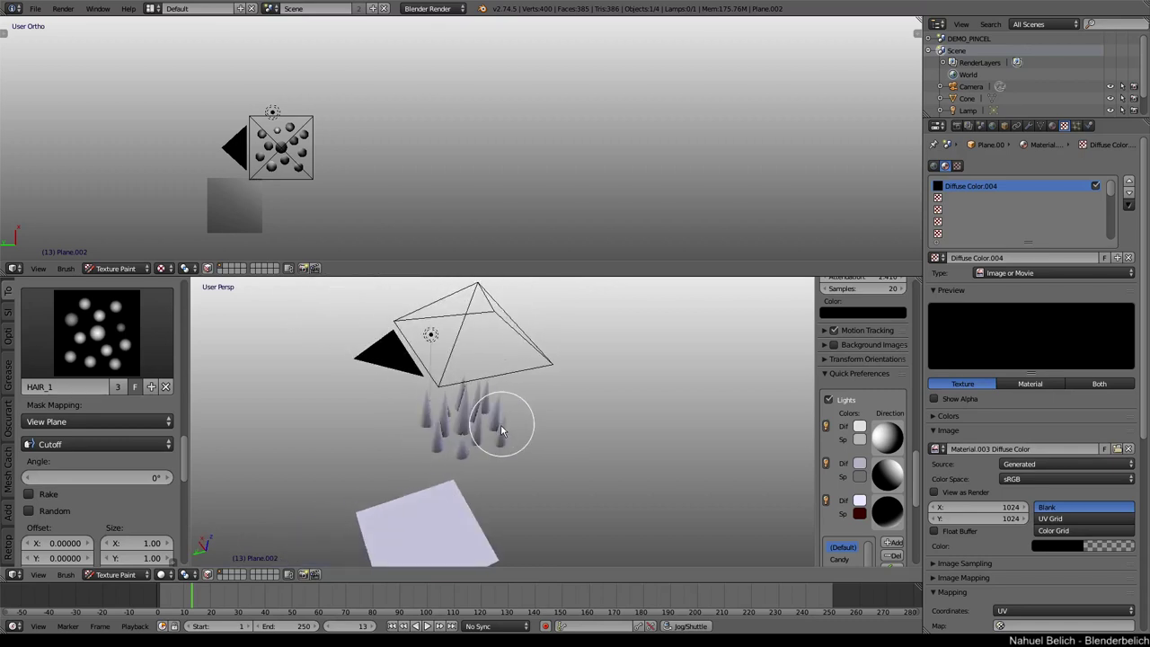
# Step: Switch to the TEST scene and merge the two 3D views into one large perspective view
pyautogui.click(271, 8)
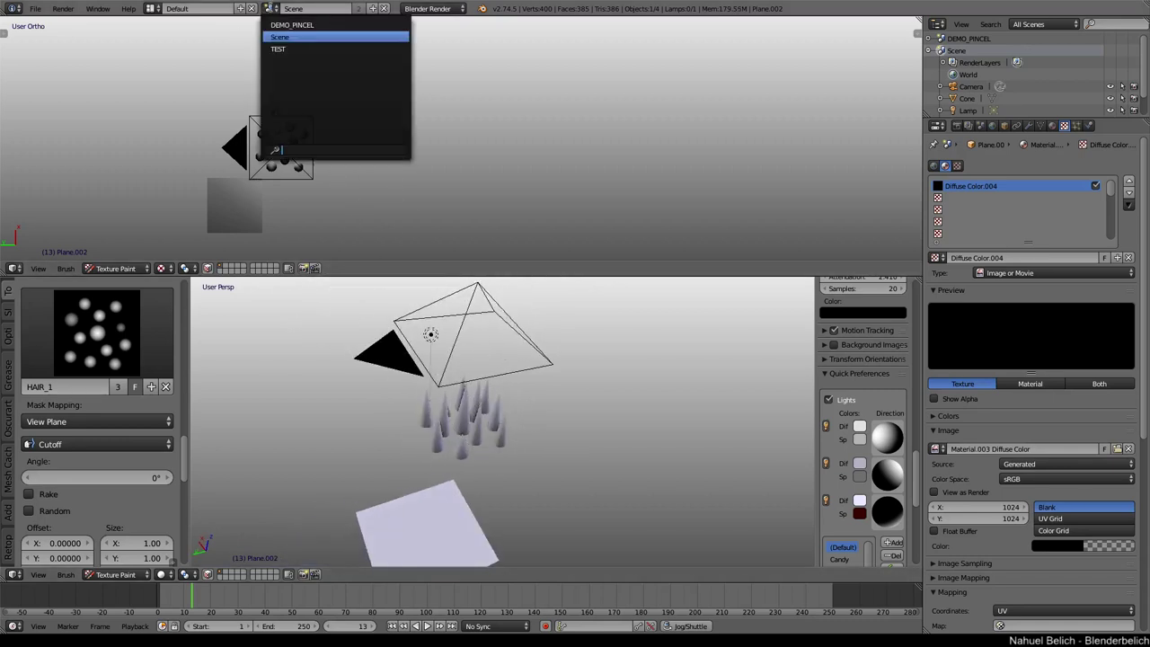
pyautogui.click(290, 50)
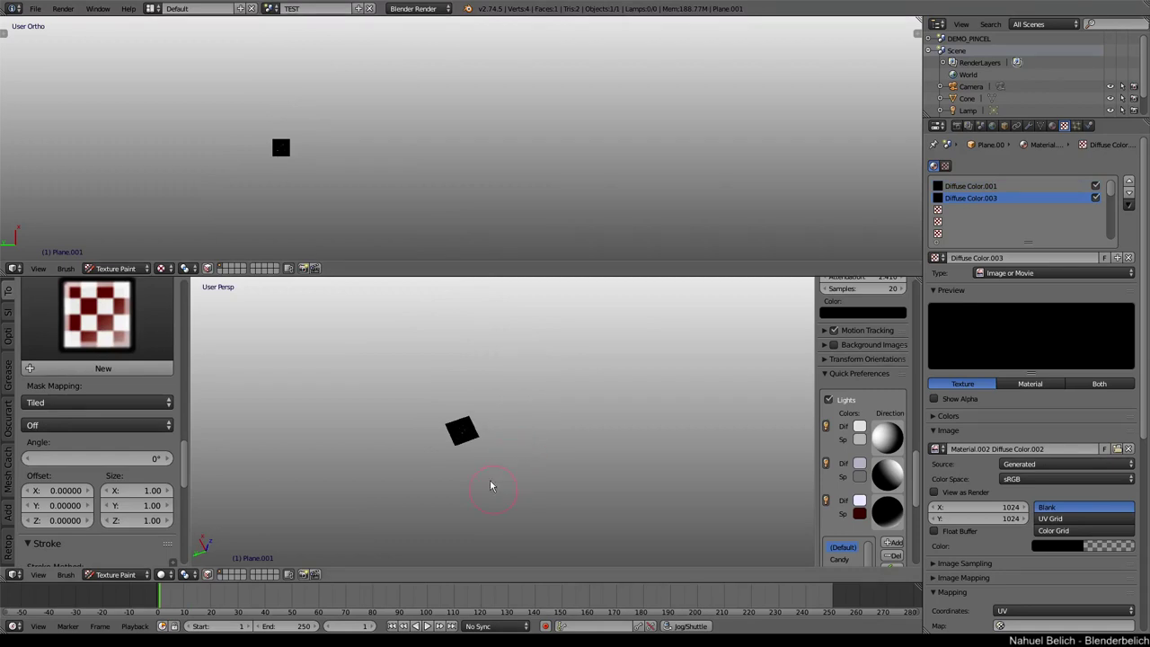
pyautogui.scroll(7, 504, 415)
pyautogui.moveTo(917, 281); pyautogui.dragTo(916, 210)
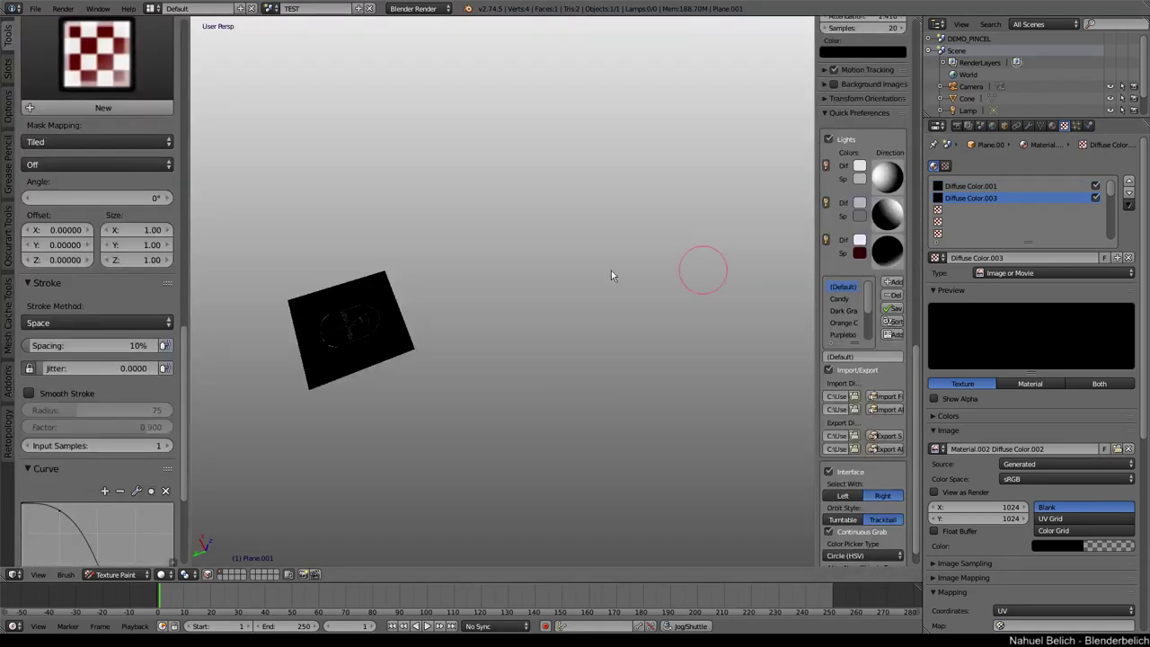
# Step: View the black plane from the top and frame its face drawing large in the view
pyautogui.press('KP_7')
pyautogui.keyDown('shift'); pyautogui.moveTo(571, 198); pyautogui.dragTo(551, 307, button='middle'); pyautogui.keyUp('shift')
pyautogui.scroll(8, 575, 269)
pyautogui.keyDown('shift'); pyautogui.moveTo(586, 215); pyautogui.dragTo(540, 292, button='middle'); pyautogui.keyUp('shift')
pyautogui.scroll(3, 542, 290)
pyautogui.scroll(5, 533, 303)
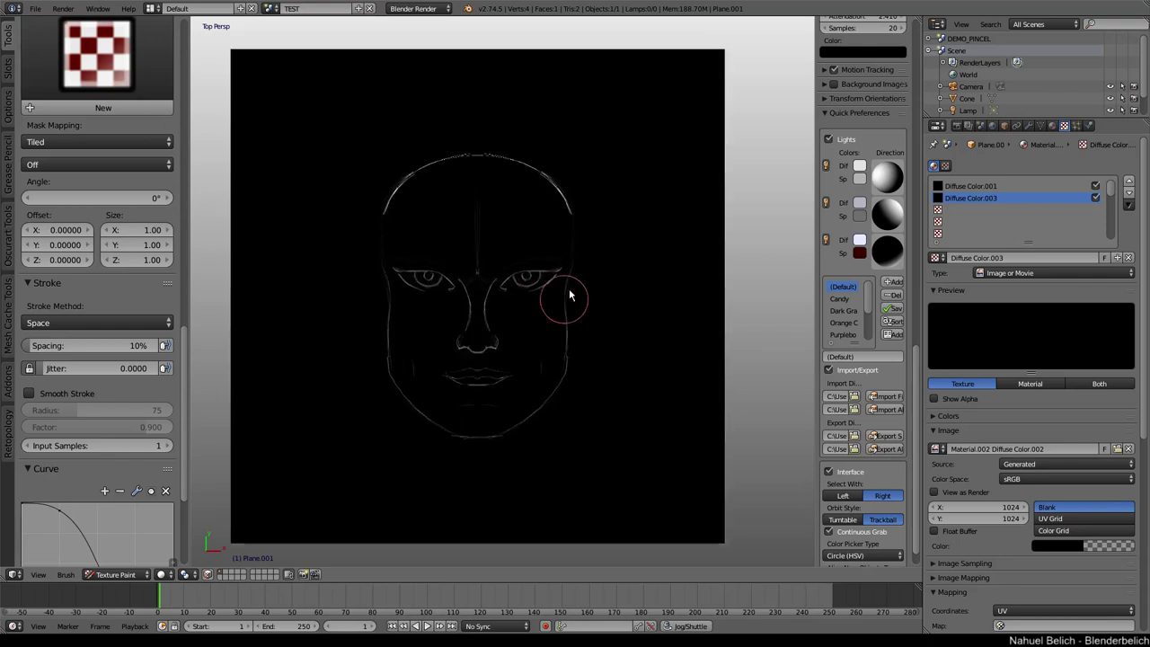
pyautogui.scroll(-1, 588, 274)
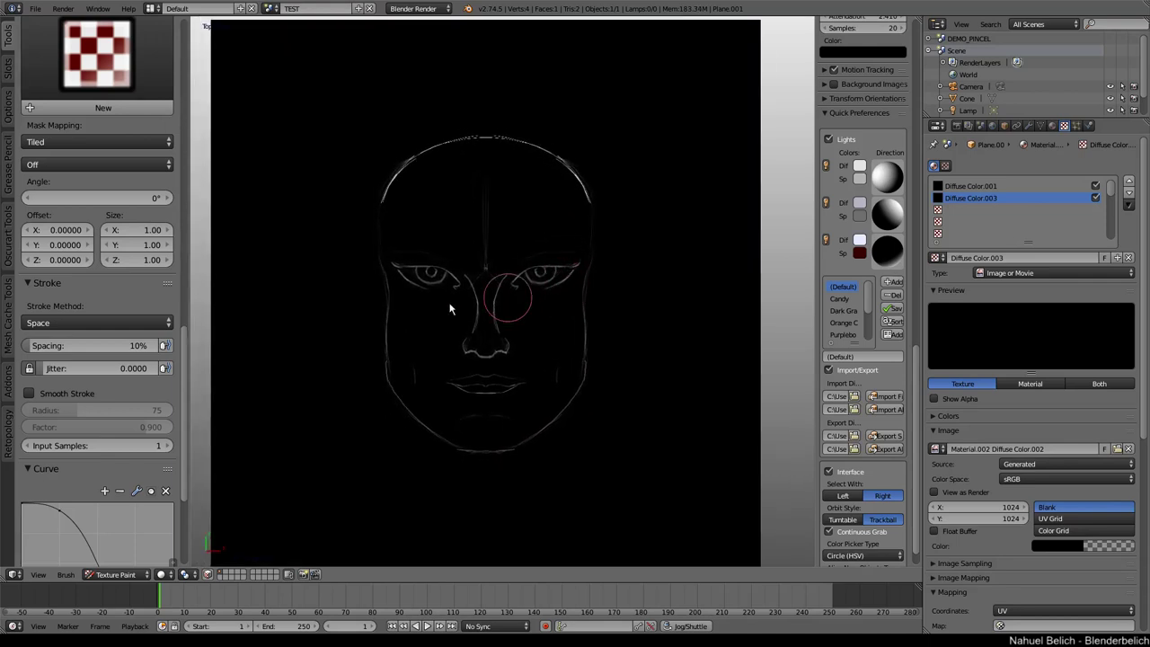
pyautogui.scroll(3, 139, 306)
# Step: Assign HAIR_1 as the brush's texture mask and set its mask mapping to View Plane
pyautogui.keyDown('ctrl'); pyautogui.moveTo(139, 339); pyautogui.dragTo(122, 338, button='middle'); pyautogui.keyUp('ctrl')
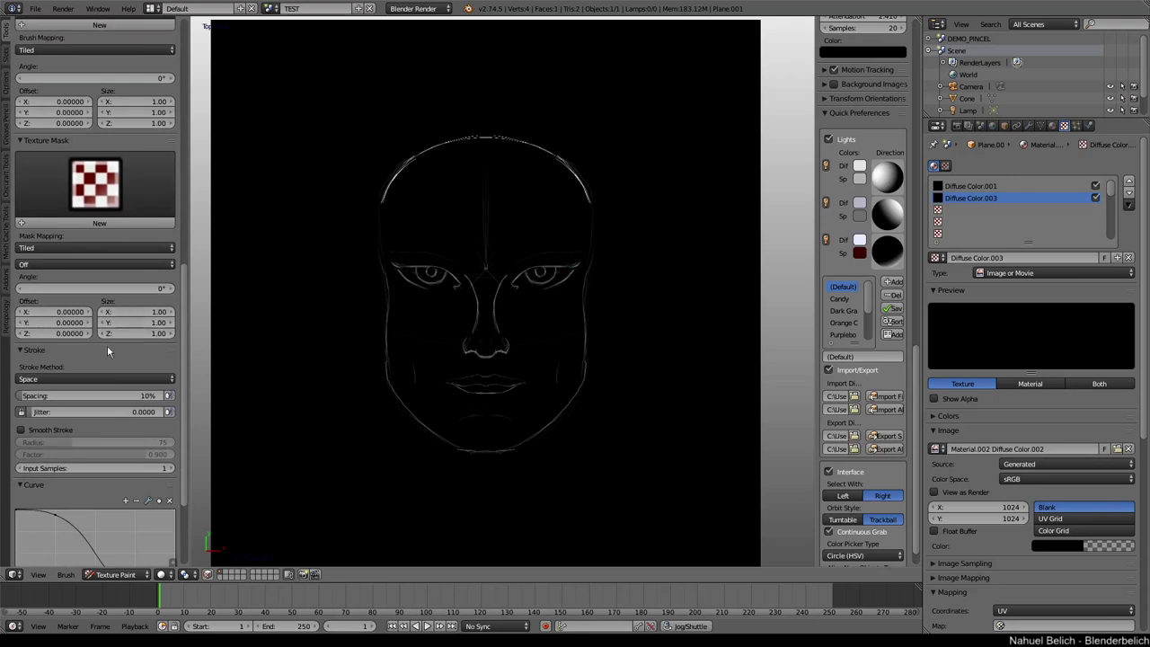
pyautogui.scroll(-4, 108, 345)
pyautogui.scroll(4, 106, 323)
pyautogui.scroll(4, 105, 314)
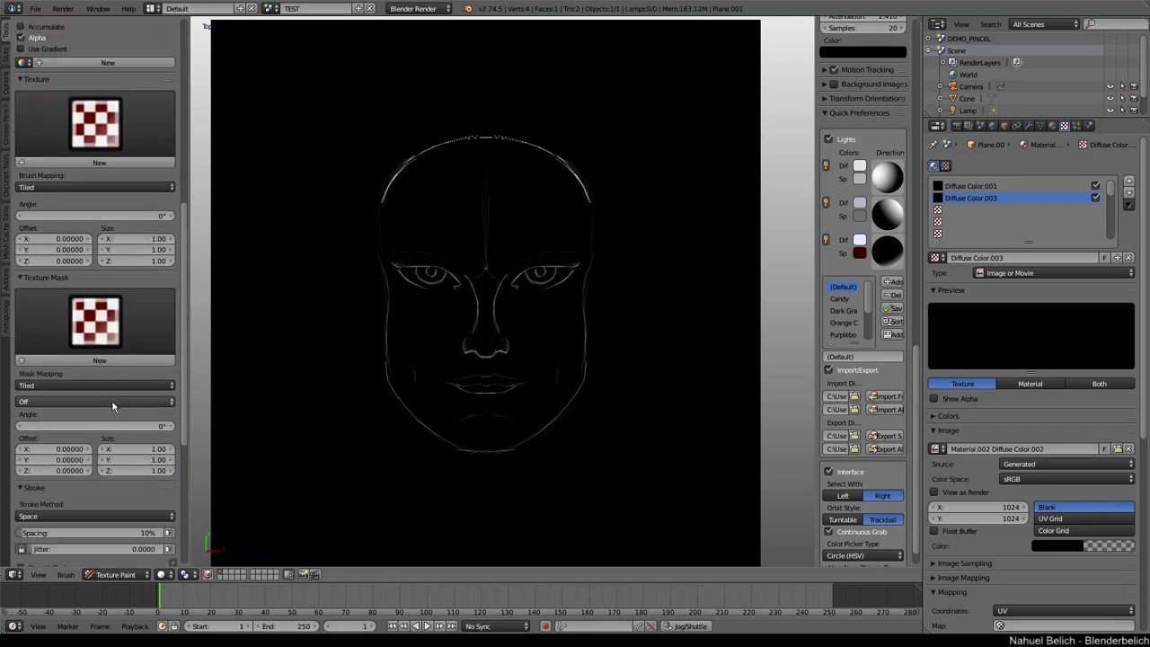
pyautogui.click(126, 312)
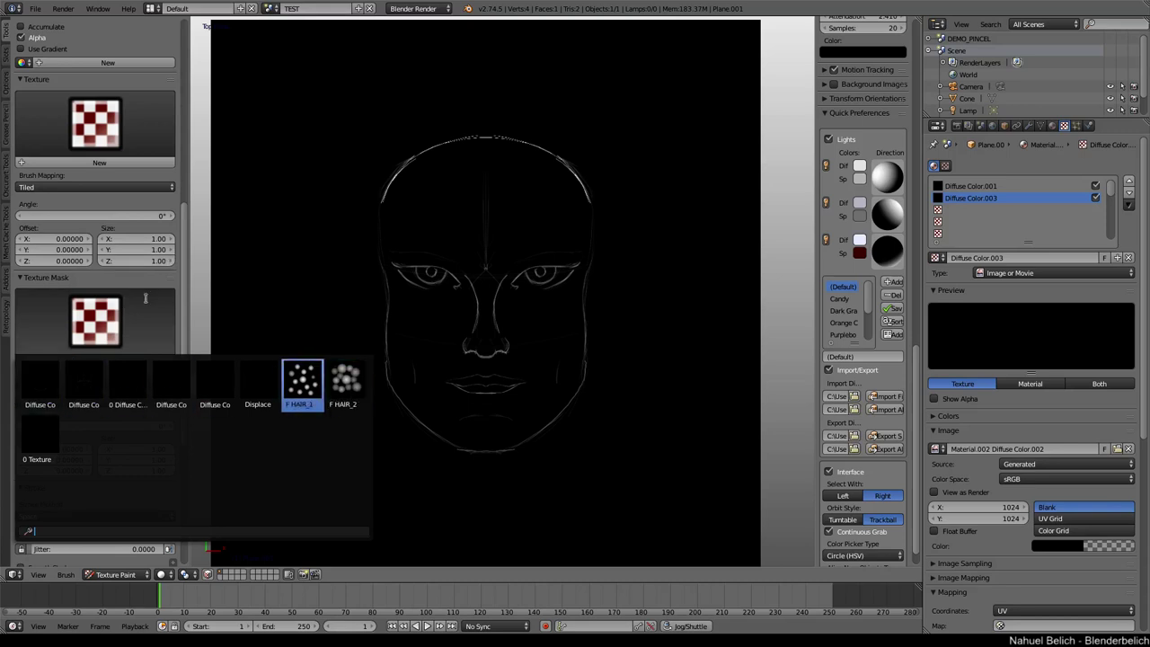
pyautogui.click(308, 391)
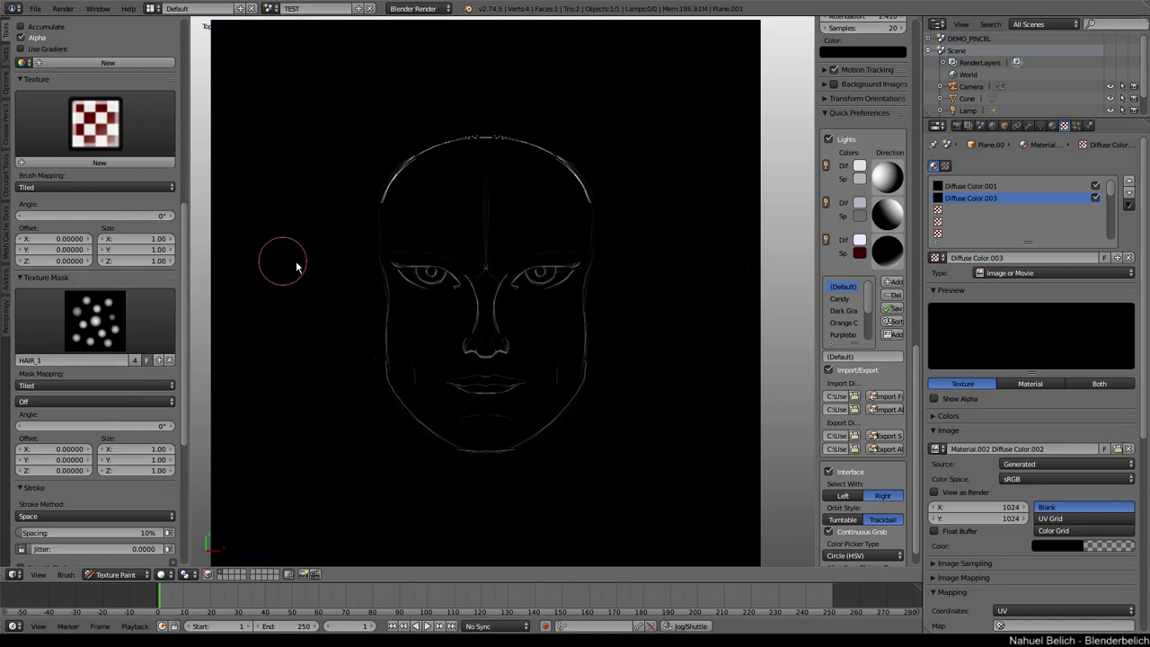
pyautogui.click(99, 386)
pyautogui.click(103, 371)
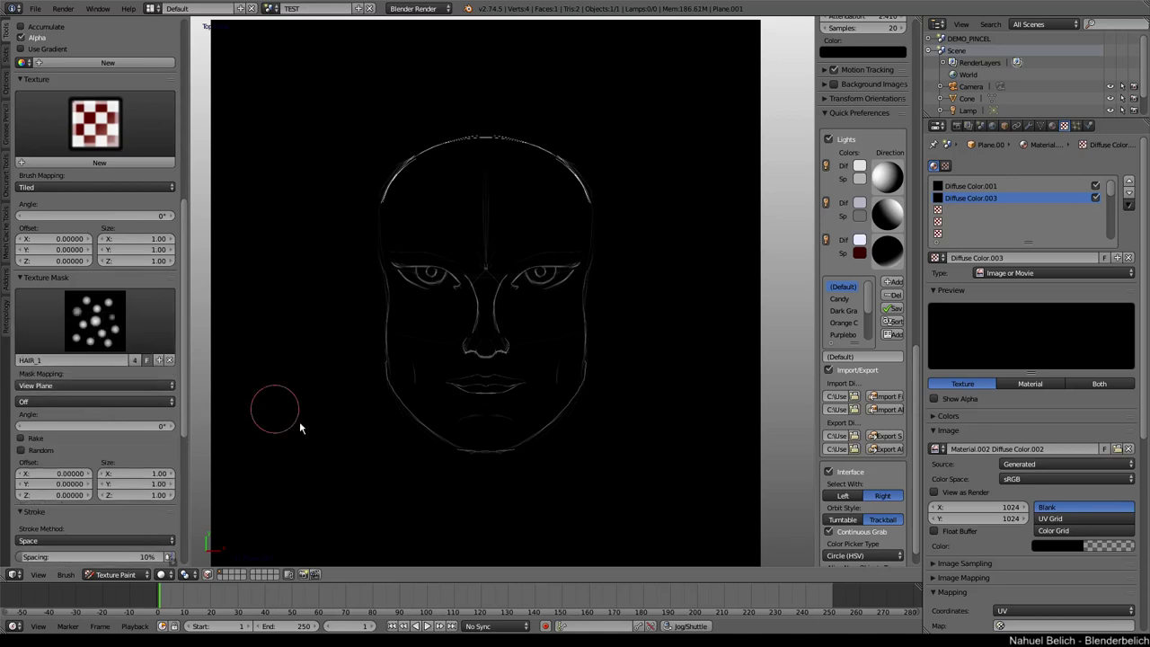
# Step: Try vertical hair strokes beside the face with mask pressure off and with the Cutoff mode, undoing each stroke
pyautogui.moveTo(275, 403)
pyautogui.mouseDown()
pyautogui.moveTo(269, 231)
pyautogui.moveTo(329, 146)
pyautogui.mouseUp()
pyautogui.hotkey('ctrl', 'z')
pyautogui.click(141, 404)
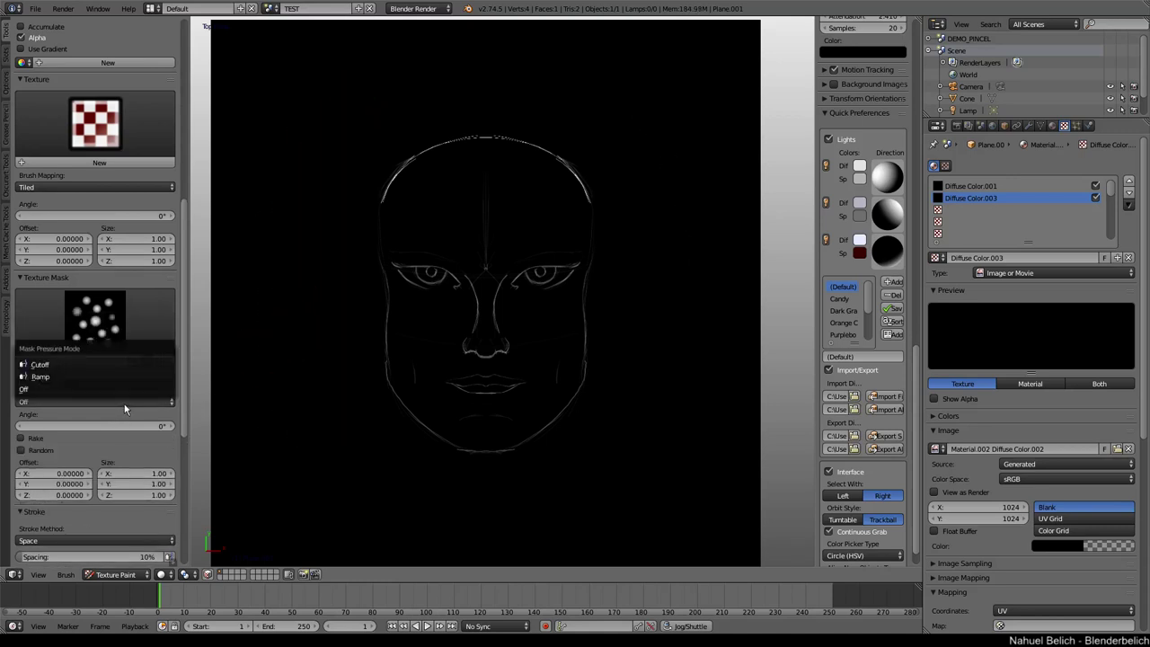
pyautogui.click(127, 364)
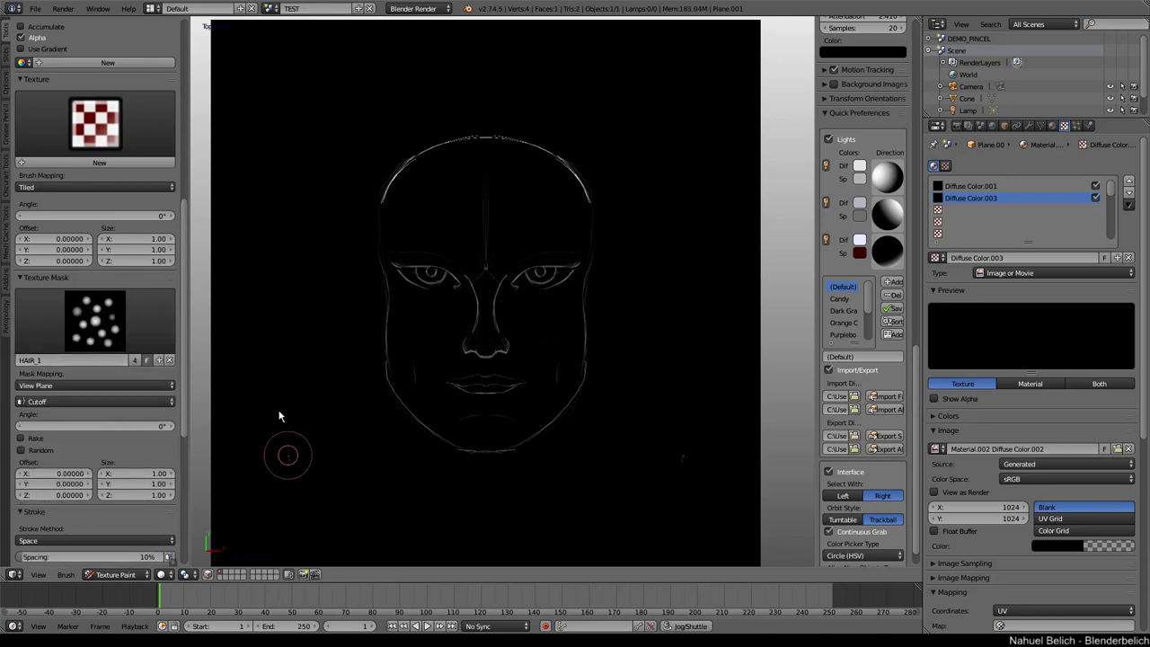
pyautogui.moveTo(284, 453)
pyautogui.mouseDown()
pyautogui.moveTo(287, 185)
pyautogui.moveTo(326, 134)
pyautogui.mouseUp()
pyautogui.hotkey('ctrl', 'z')
# Step: Set the mask pressure mode to Off and try a hair stroke beside the face, undoing it
pyautogui.click(127, 403)
pyautogui.click(165, 384)
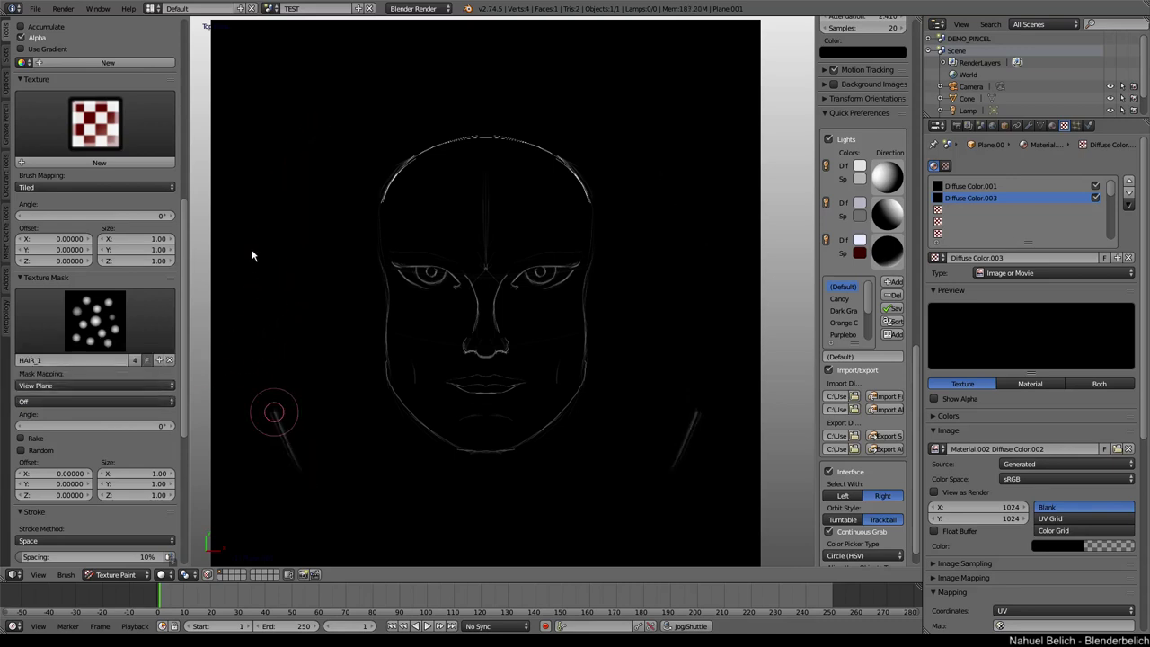
pyautogui.moveTo(252, 250); pyautogui.dragTo(300, 109)
pyautogui.keyDown('ctrl'); pyautogui.moveTo(277, 368); pyautogui.dragTo(329, 303, button='middle'); pyautogui.keyUp('ctrl')
pyautogui.keyDown('ctrl'); pyautogui.moveTo(330, 303); pyautogui.dragTo(332, 286, button='middle'); pyautogui.keyUp('ctrl')
pyautogui.hotkey('ctrl', 'z')
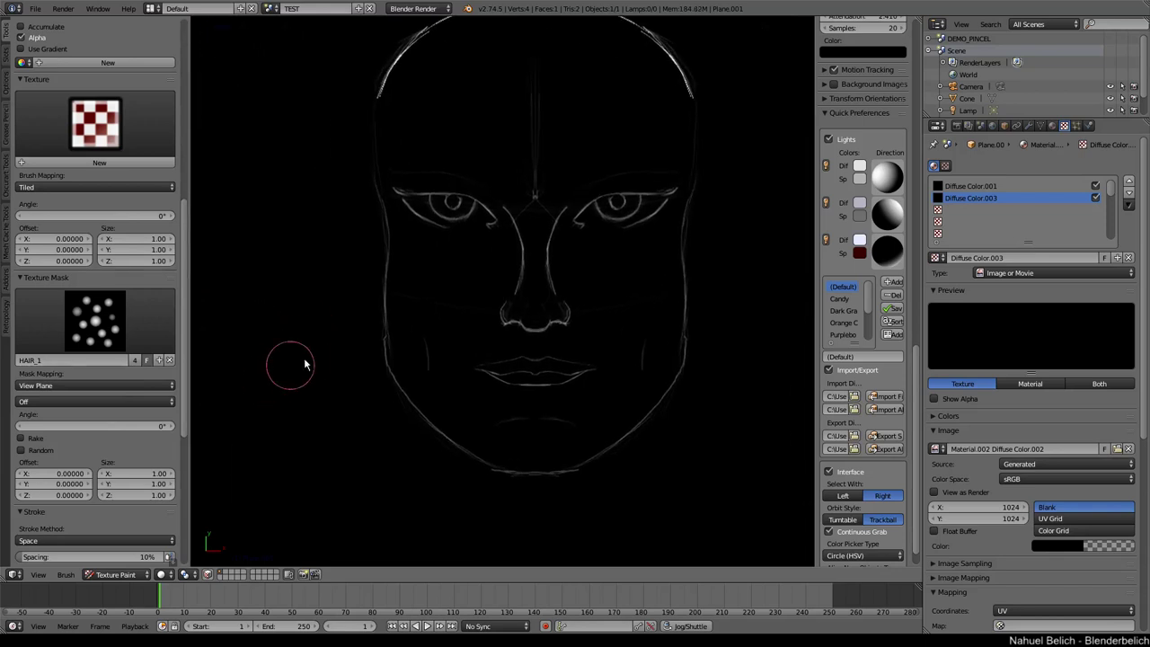
# Step: Enlarge the brush and paint long curved hair strokes beside the cheek with mask pressure off
pyautogui.scroll(2, 305, 364)
pyautogui.scroll(2, 322, 274)
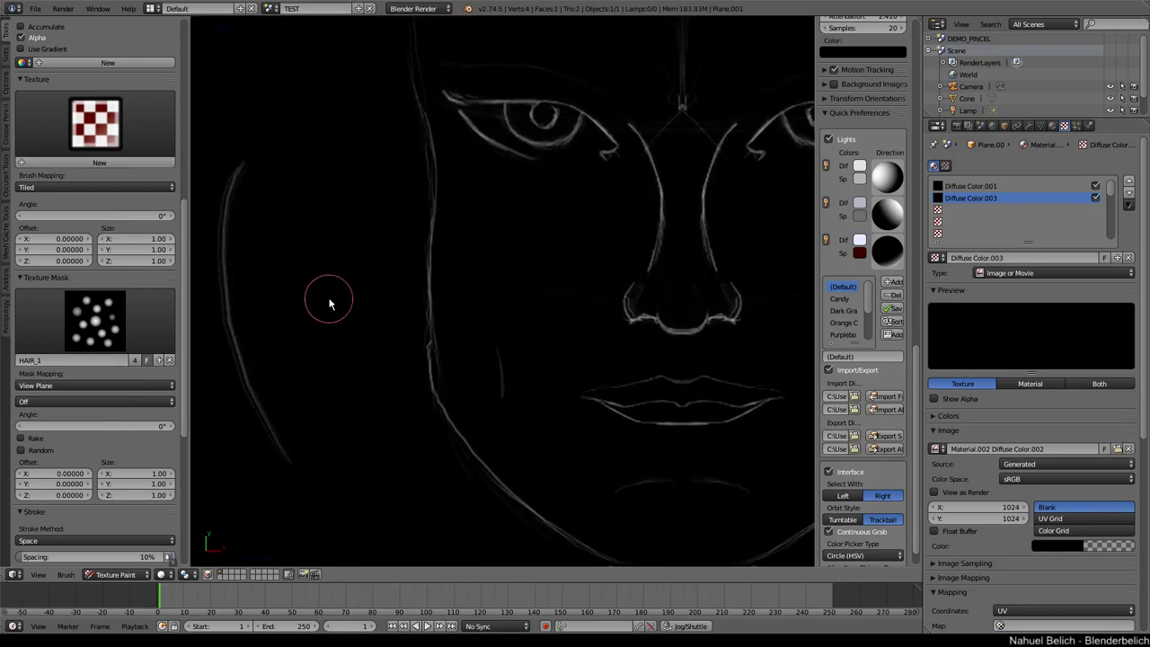
pyautogui.moveTo(334, 337)
pyautogui.mouseDown()
pyautogui.moveTo(287, 243)
pyautogui.moveTo(320, 153)
pyautogui.moveTo(303, 326)
pyautogui.moveTo(330, 319)
pyautogui.mouseUp()
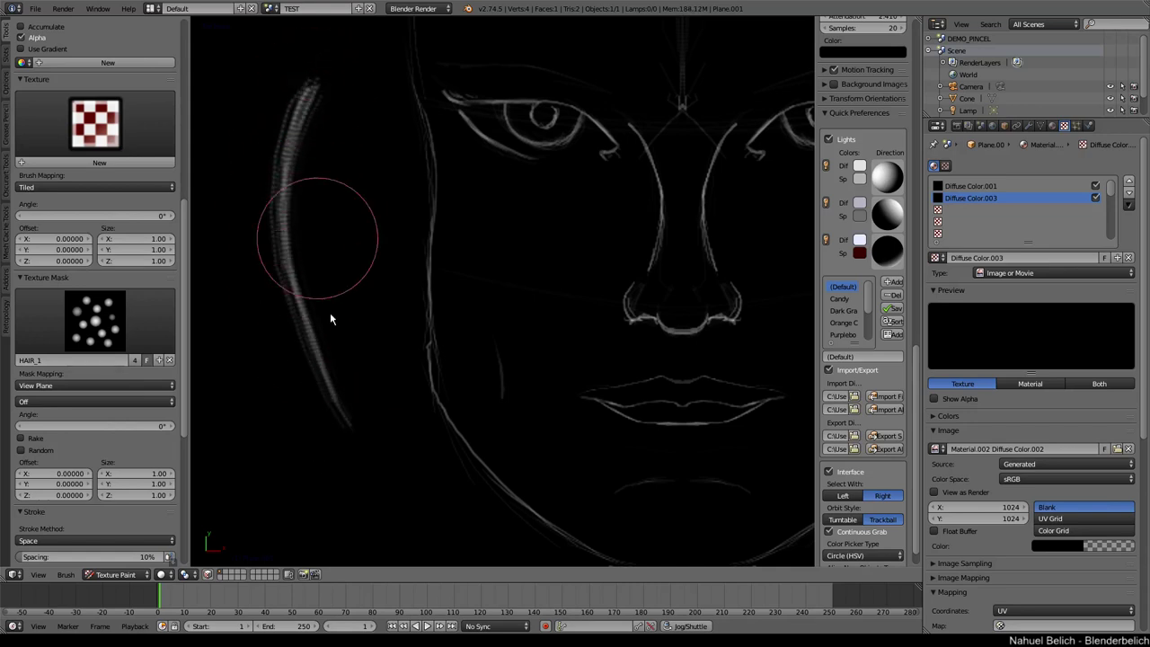
pyautogui.moveTo(380, 519)
pyautogui.mouseDown()
pyautogui.moveTo(276, 350)
pyautogui.moveTo(231, 118)
pyautogui.mouseUp()
# Step: Examine the bristle spacing of the painted hair strokes beside the cheek from close up and farther away
pyautogui.keyDown('shift'); pyautogui.moveTo(435, 370); pyautogui.dragTo(473, 363, button='middle'); pyautogui.keyUp('shift')
pyautogui.keyDown('ctrl'); pyautogui.moveTo(420, 243); pyautogui.dragTo(411, 213, button='middle'); pyautogui.keyUp('ctrl')
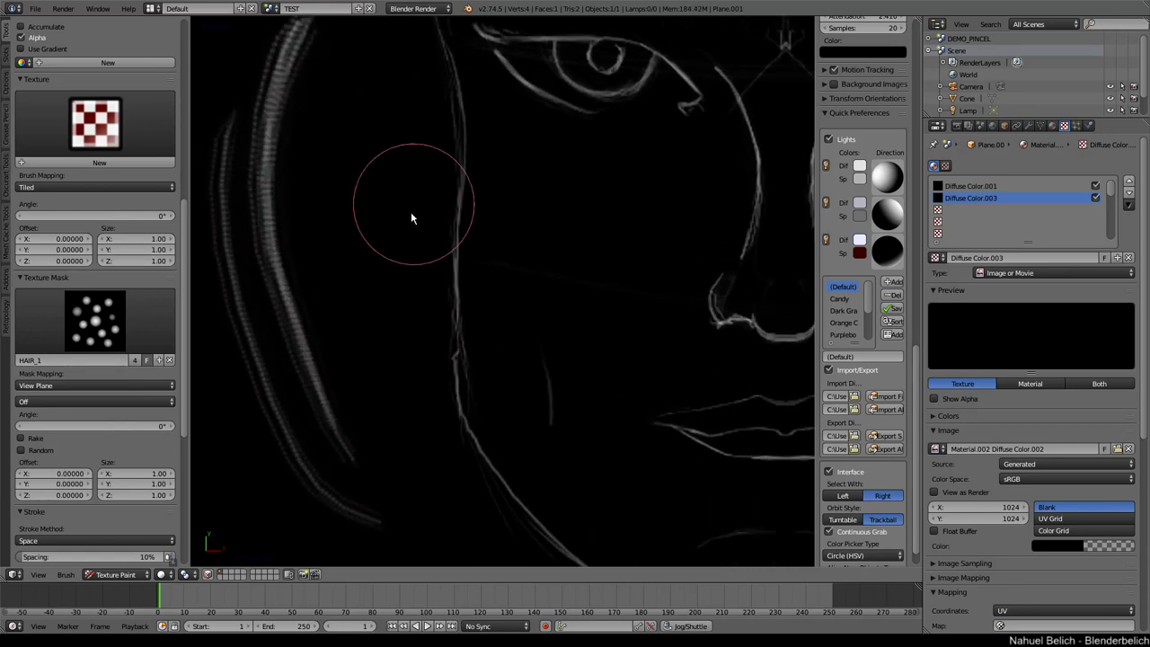
pyautogui.scroll(4, 355, 288)
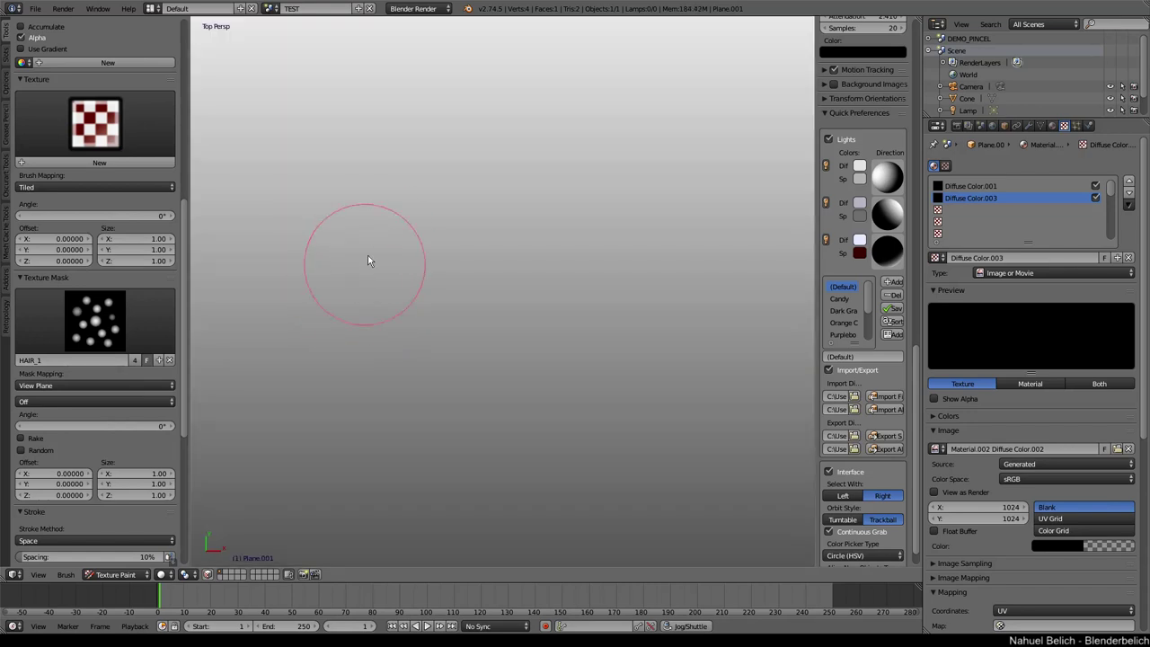
pyautogui.scroll(-1, 375, 344)
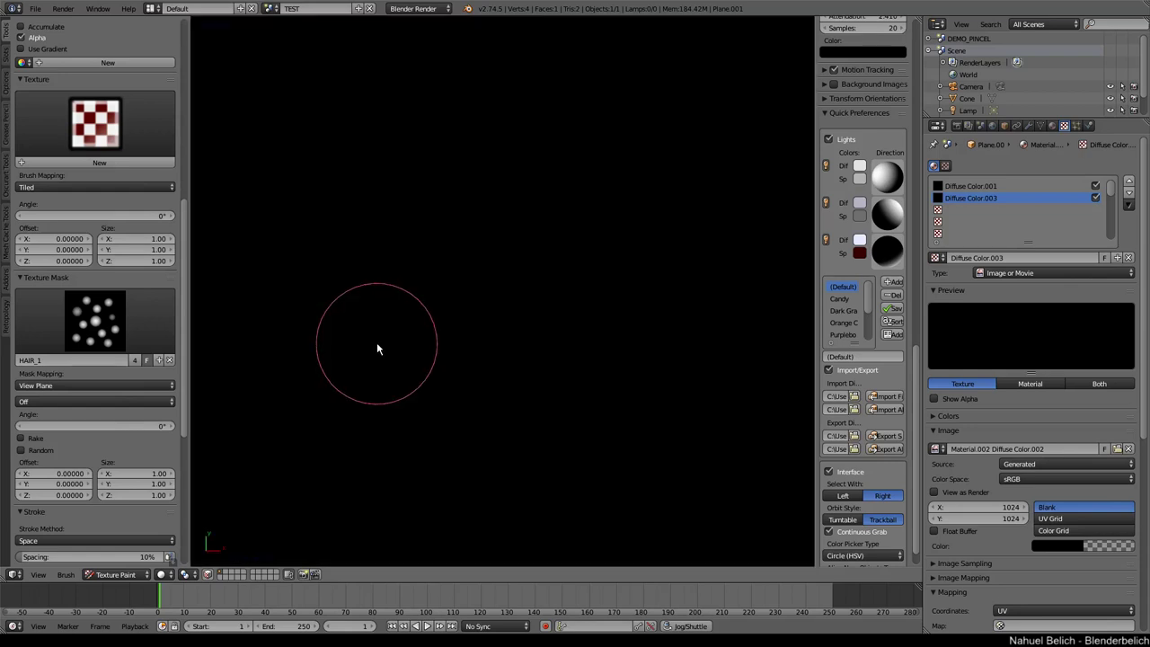
pyautogui.scroll(-5, 405, 418)
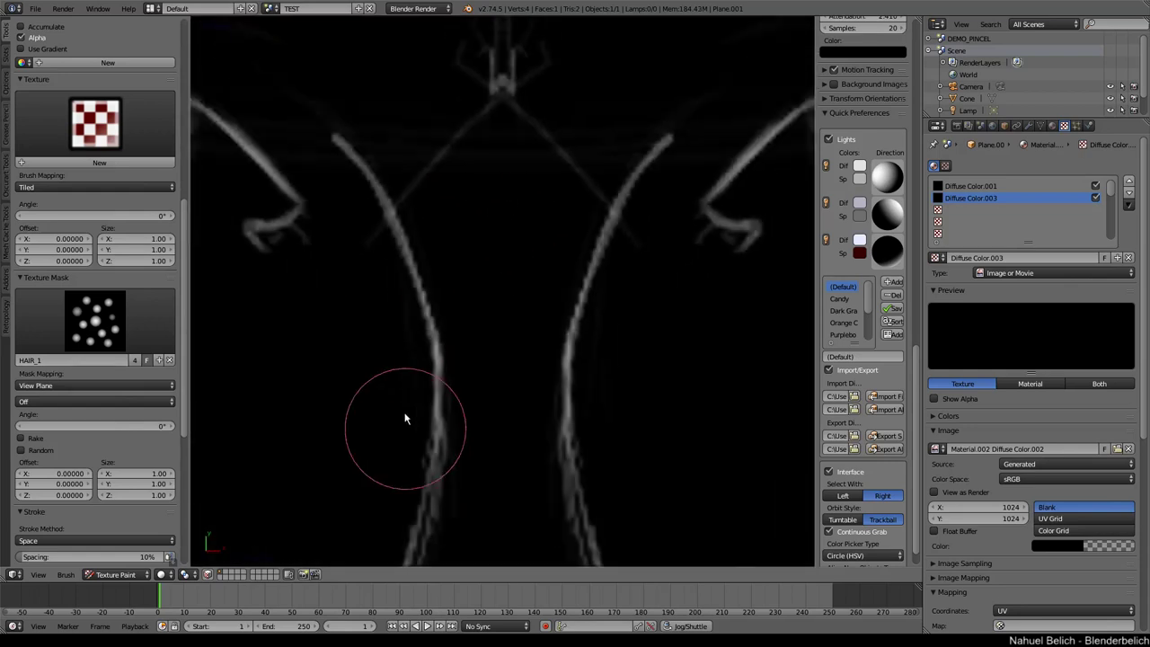
pyautogui.scroll(6, 395, 351)
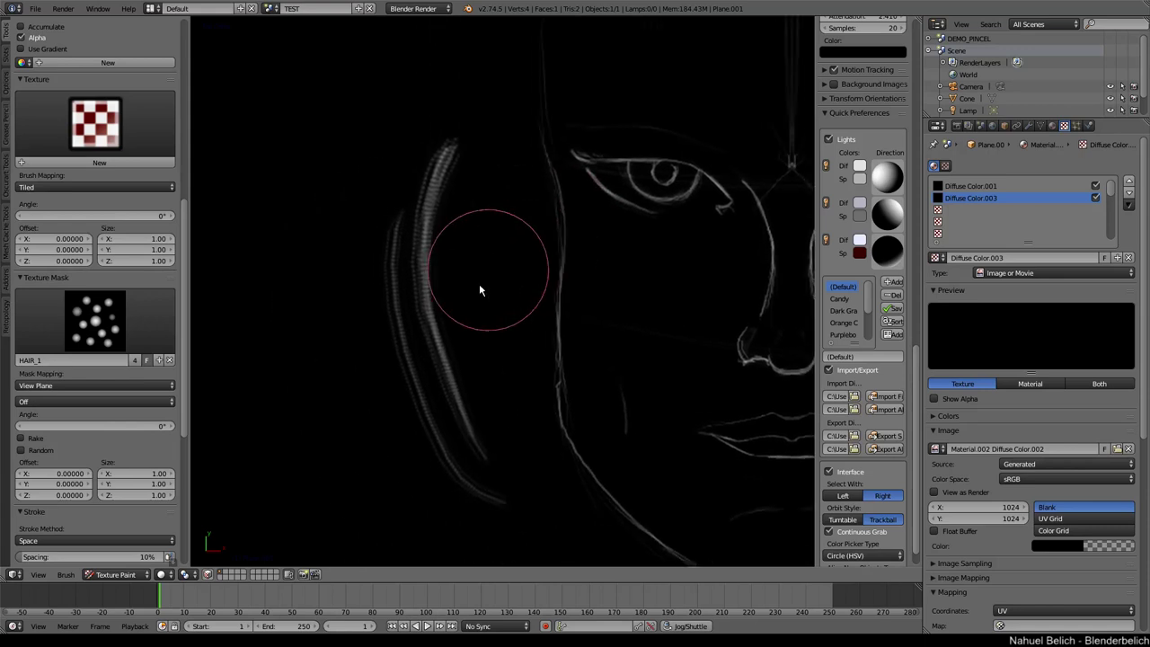
pyautogui.scroll(-1, 379, 381)
pyautogui.moveTo(393, 327)
pyautogui.keyDown('shift'); pyautogui.mouseDown(button='middle')
pyautogui.moveTo(399, 291)
pyautogui.moveTo(490, 293)
pyautogui.mouseUp(button='middle'); pyautogui.keyUp('shift')
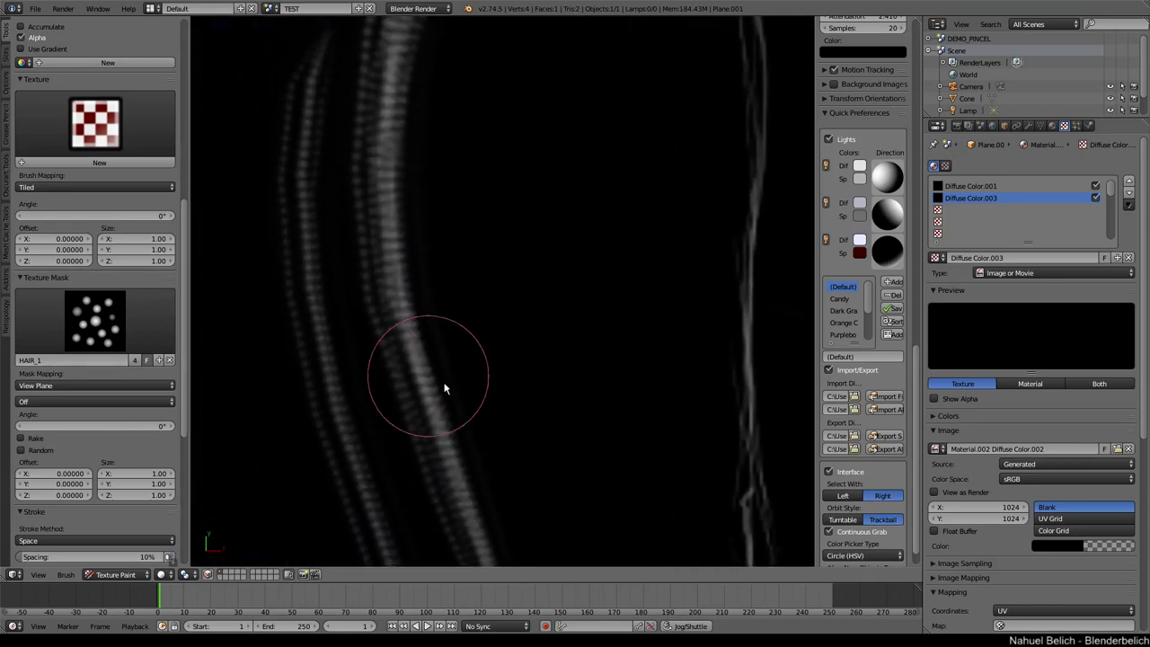
# Step: Try one more vertical stroke beside the cheek and undo all the hair strokes painted there
pyautogui.moveTo(506, 377)
pyautogui.mouseDown()
pyautogui.moveTo(465, 118)
pyautogui.moveTo(504, 57)
pyautogui.mouseUp()
pyautogui.hotkey('ctrl', 'z')
pyautogui.hotkey('ctrl', 'z')
pyautogui.hotkey('ctrl', 'z')
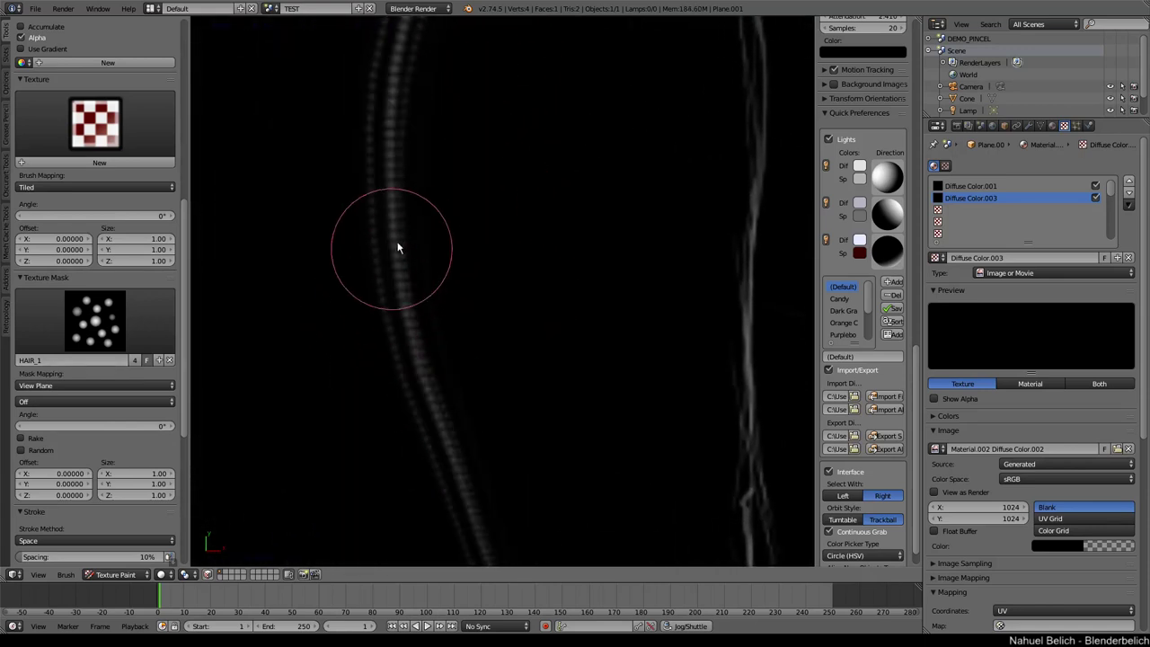
pyautogui.scroll(-2, 413, 270)
pyautogui.hotkey('ctrl', 'z')
# Step: Set the stroke spacing to 1% and test it with a vertical stroke beside the face, undoing the stroke
pyautogui.scroll(-5, 117, 421)
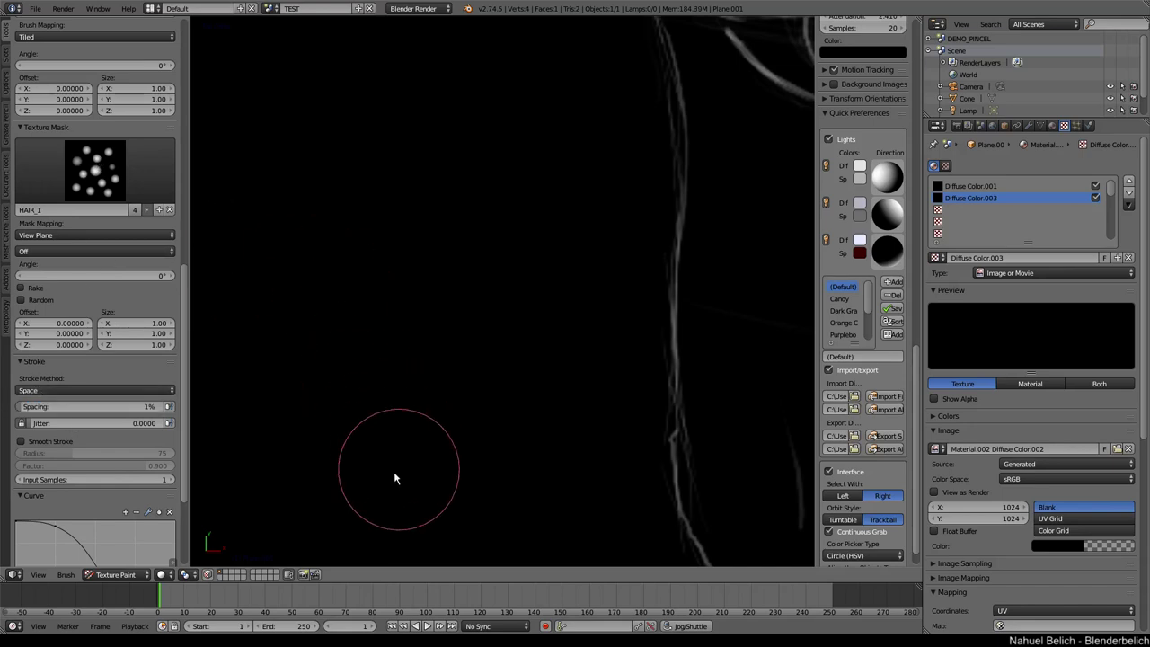
pyautogui.moveTo(392, 475)
pyautogui.mouseDown()
pyautogui.moveTo(343, 372)
pyautogui.moveTo(355, 85)
pyautogui.moveTo(404, 54)
pyautogui.mouseUp()
pyautogui.keyDown('ctrl'); pyautogui.moveTo(406, 232); pyautogui.dragTo(413, 274, button='middle'); pyautogui.keyUp('ctrl')
pyautogui.hotkey('ctrl', 'z')
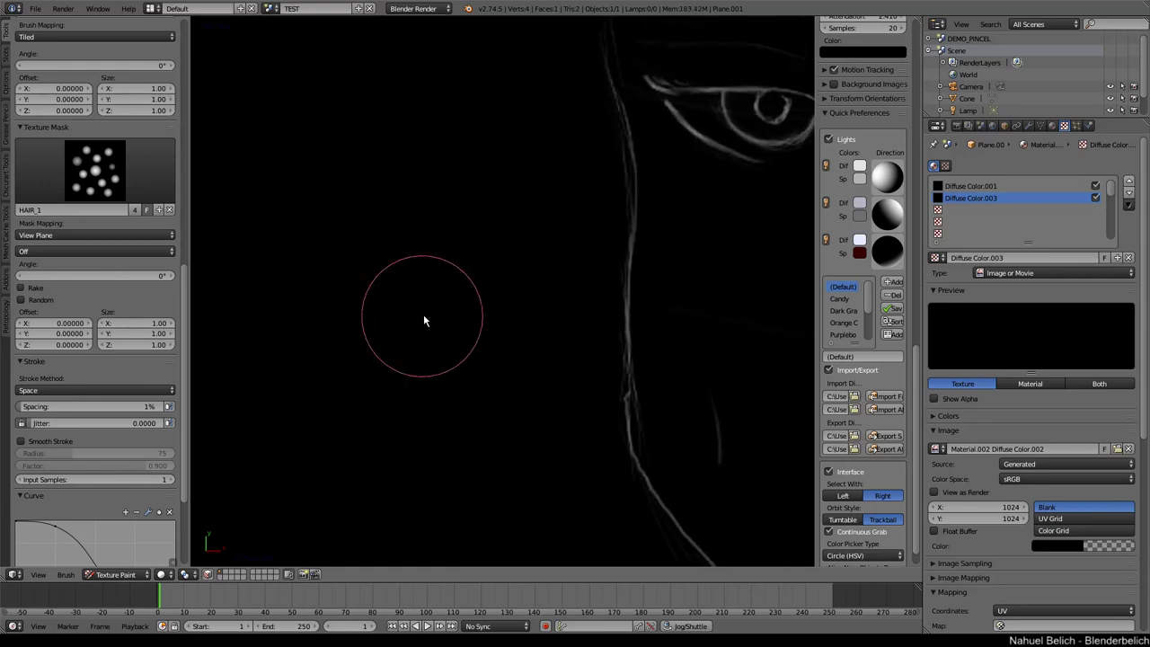
# Step: Set the brush radius to 123 px and try a long stroke beside the face, undoing the stroke
pyautogui.press('f')
pyautogui.click(430, 314)
pyautogui.moveTo(396, 422)
pyautogui.mouseDown()
pyautogui.moveTo(359, 380)
pyautogui.moveTo(329, 219)
pyautogui.moveTo(354, 98)
pyautogui.mouseUp()
pyautogui.hotkey('ctrl', 'z')
# Step: Enable Smooth Stroke for the brush and test it with a stroke beside the face, undoing the stroke
pyautogui.hotkey('shift', 's')
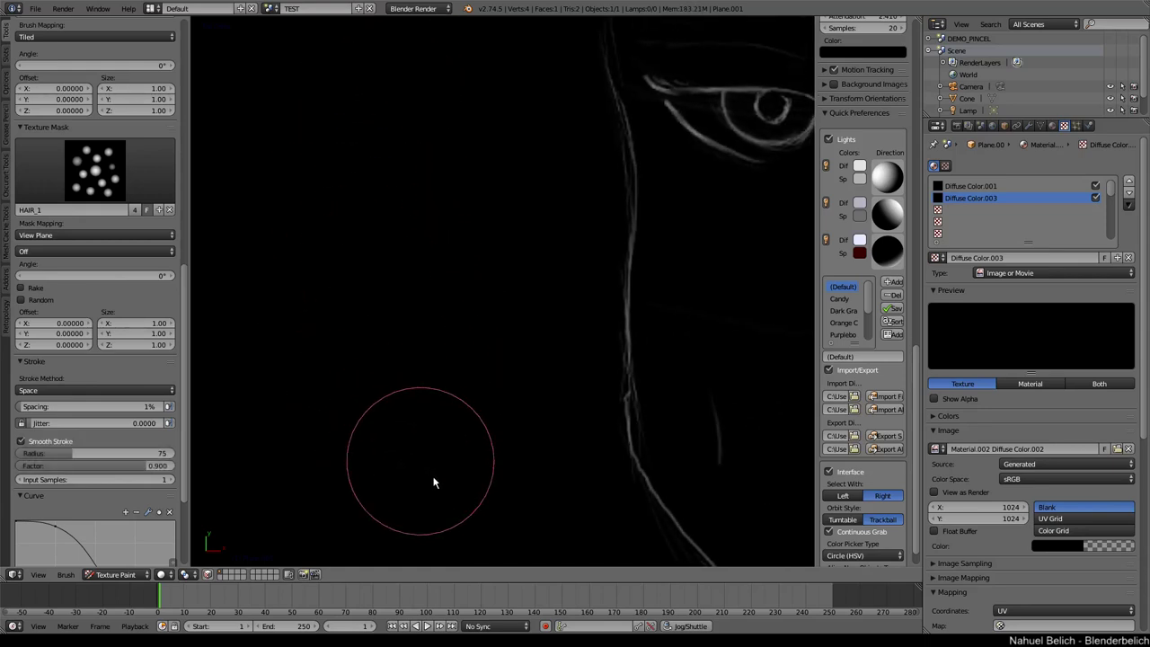
pyautogui.moveTo(364, 494)
pyautogui.mouseDown()
pyautogui.moveTo(303, 398)
pyautogui.moveTo(238, 185)
pyautogui.moveTo(354, 36)
pyautogui.moveTo(593, 141)
pyautogui.moveTo(441, 390)
pyautogui.moveTo(398, 285)
pyautogui.mouseUp()
pyautogui.hotkey('ctrl', 'z')
# Step: Review the brush settings and enlarge them around the HAIR_1 texture mask and its pressure mode
pyautogui.scroll(5, 130, 205)
pyautogui.scroll(5, 130, 205)
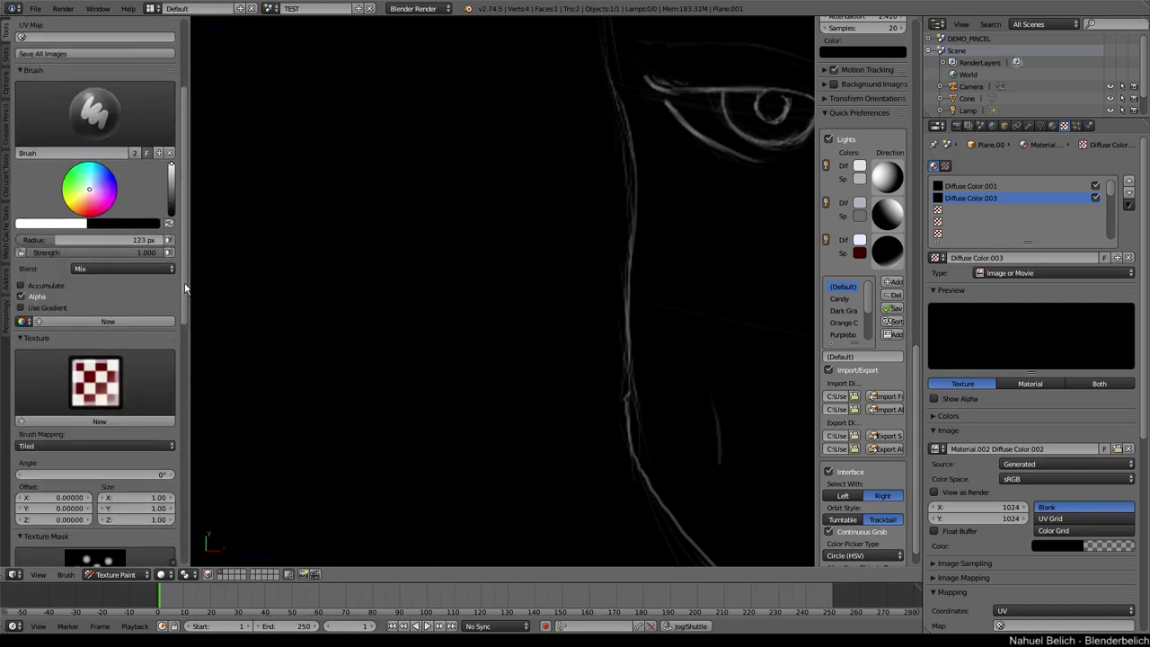
pyautogui.scroll(-4, 184, 288)
pyautogui.scroll(-2, 184, 377)
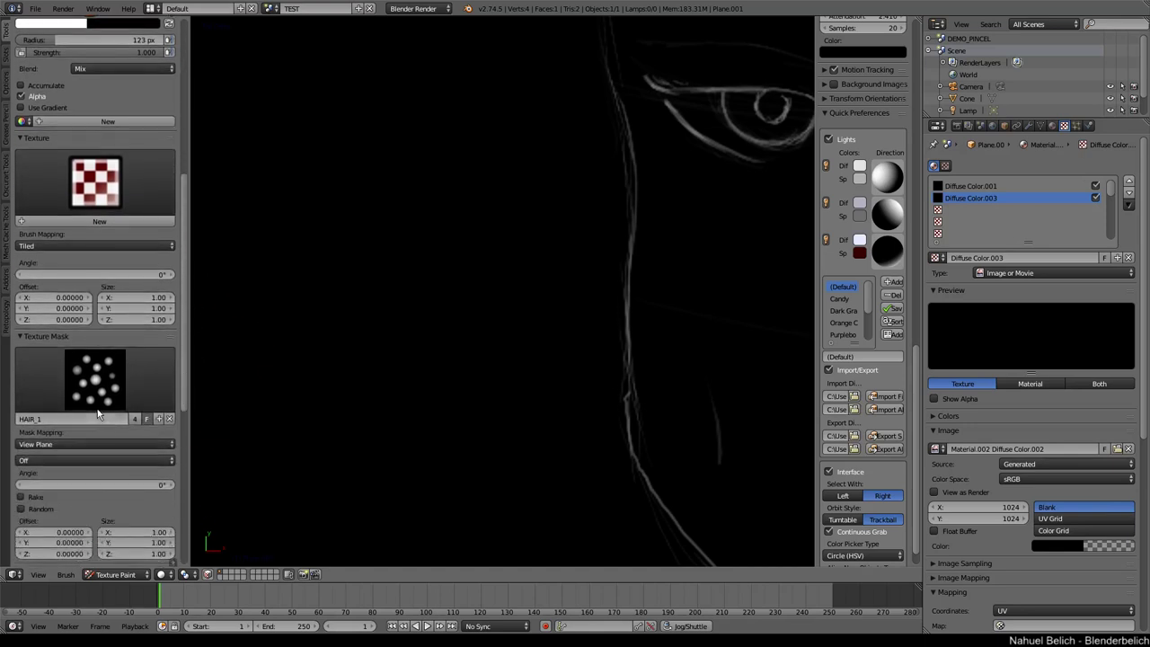
pyautogui.keyDown('ctrl'); pyautogui.moveTo(105, 395); pyautogui.dragTo(132, 381, button='middle'); pyautogui.keyUp('ctrl')
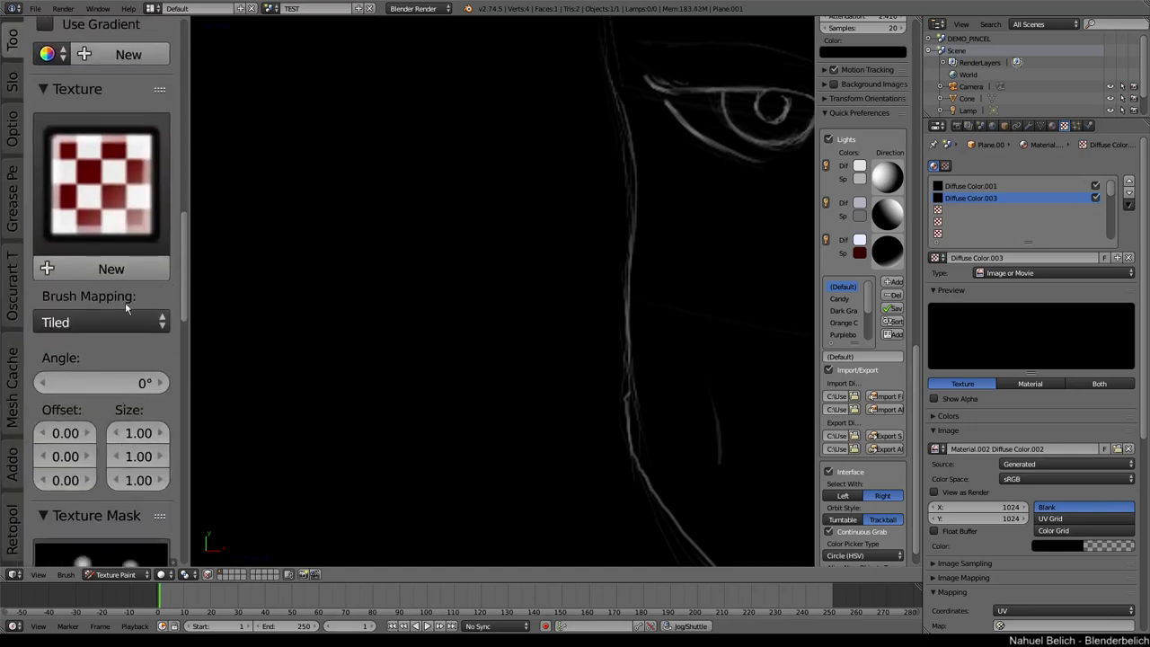
pyautogui.moveTo(119, 527); pyautogui.dragTo(120, 273, button='middle')
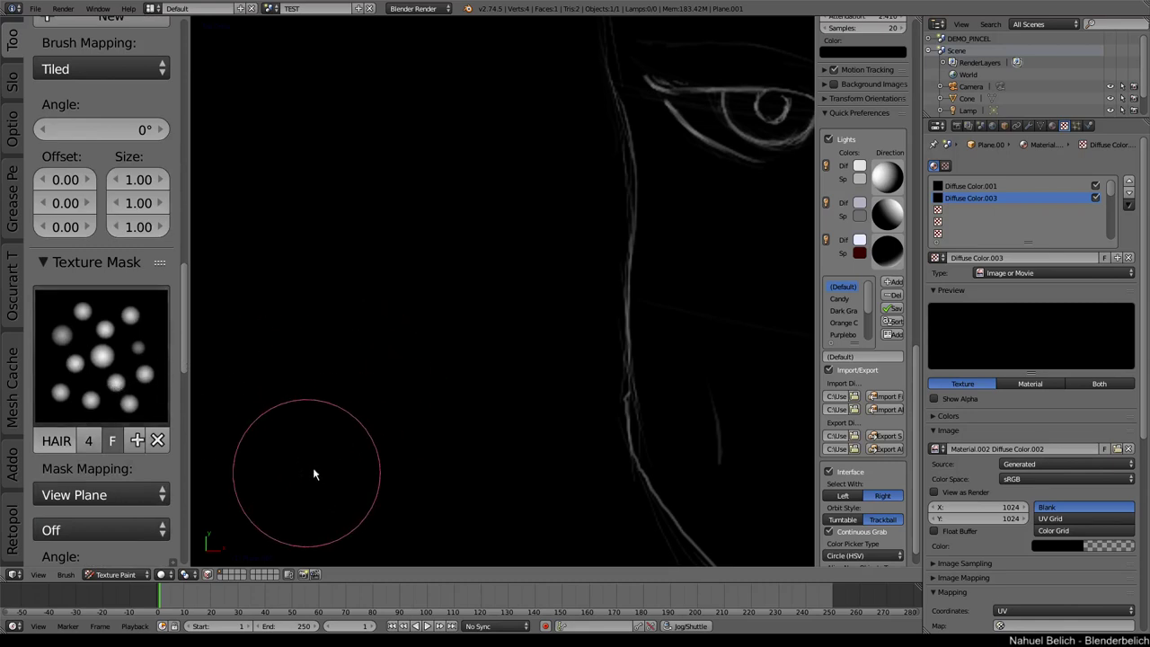
# Step: Paint looping hair strokes beside the face with mask pressure off, undoing the earlier attempts
pyautogui.moveTo(314, 475)
pyautogui.mouseDown()
pyautogui.moveTo(372, 367)
pyautogui.moveTo(390, 158)
pyautogui.moveTo(350, 108)
pyautogui.moveTo(306, 118)
pyautogui.moveTo(255, 179)
pyautogui.moveTo(266, 359)
pyautogui.moveTo(428, 464)
pyautogui.moveTo(441, 422)
pyautogui.mouseUp()
pyautogui.moveTo(482, 242); pyautogui.dragTo(488, 275)
pyautogui.hotkey('ctrl', 'z')
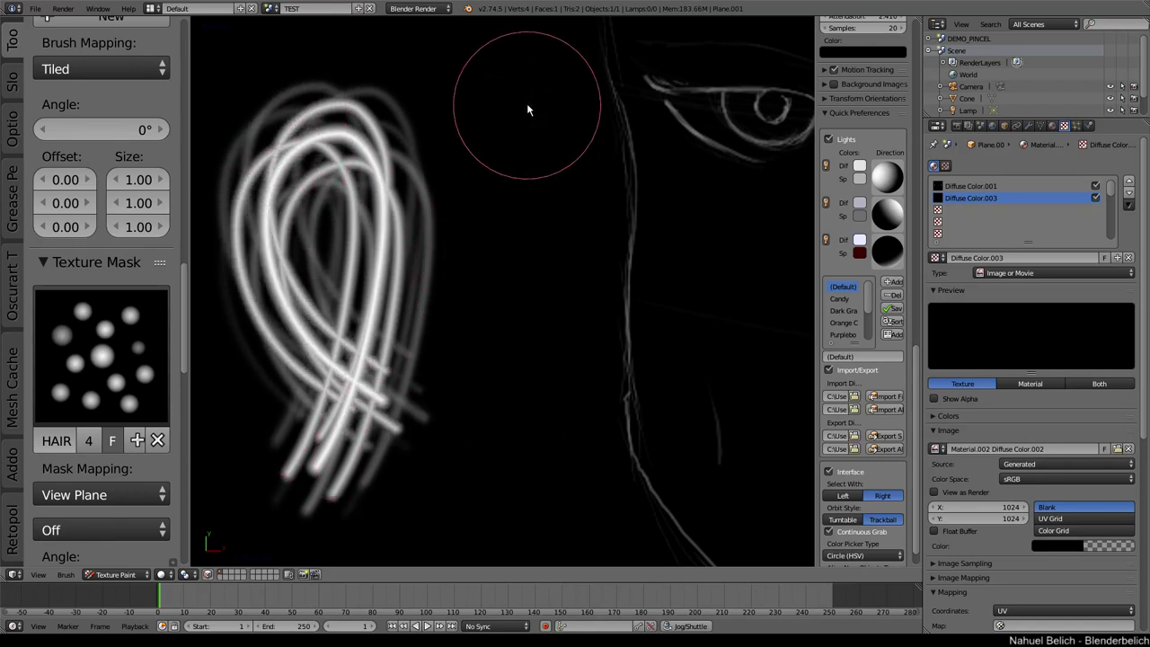
pyautogui.hotkey('ctrl', 'z')
pyautogui.moveTo(472, 110)
pyautogui.mouseDown()
pyautogui.moveTo(344, 210)
pyautogui.moveTo(287, 452)
pyautogui.moveTo(447, 557)
pyautogui.moveTo(585, 367)
pyautogui.moveTo(474, 249)
pyautogui.moveTo(456, 319)
pyautogui.mouseUp()
# Step: Set the mask pressure mode to Cutoff and paint a large curled hair lock beside the face
pyautogui.click(111, 530)
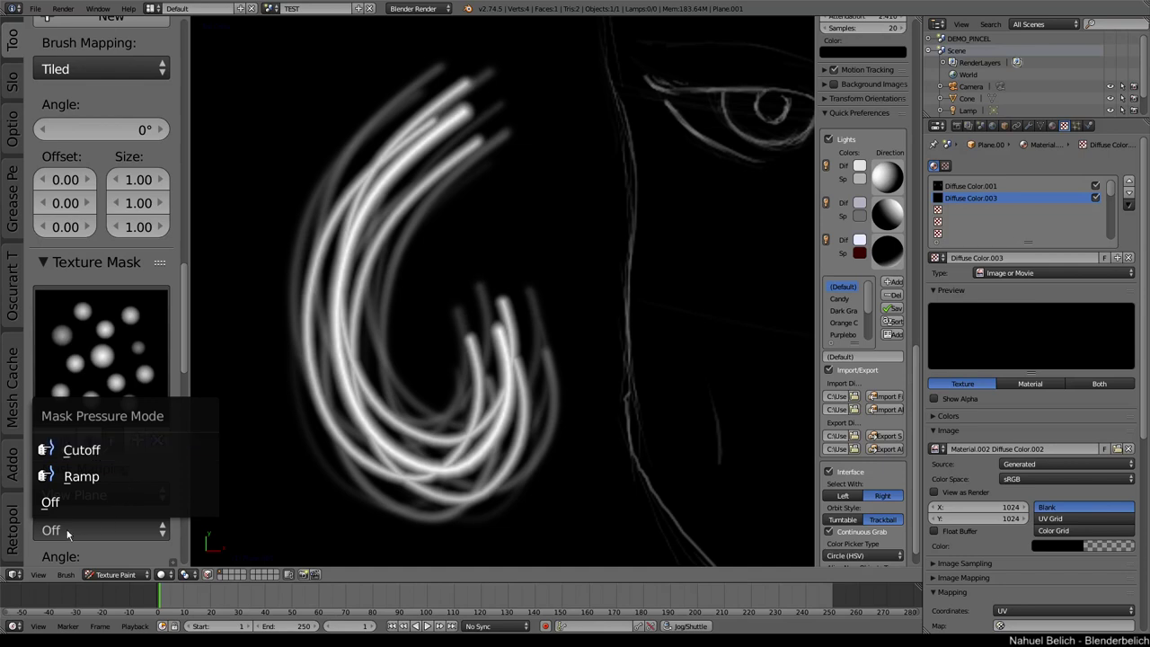
pyautogui.click(94, 456)
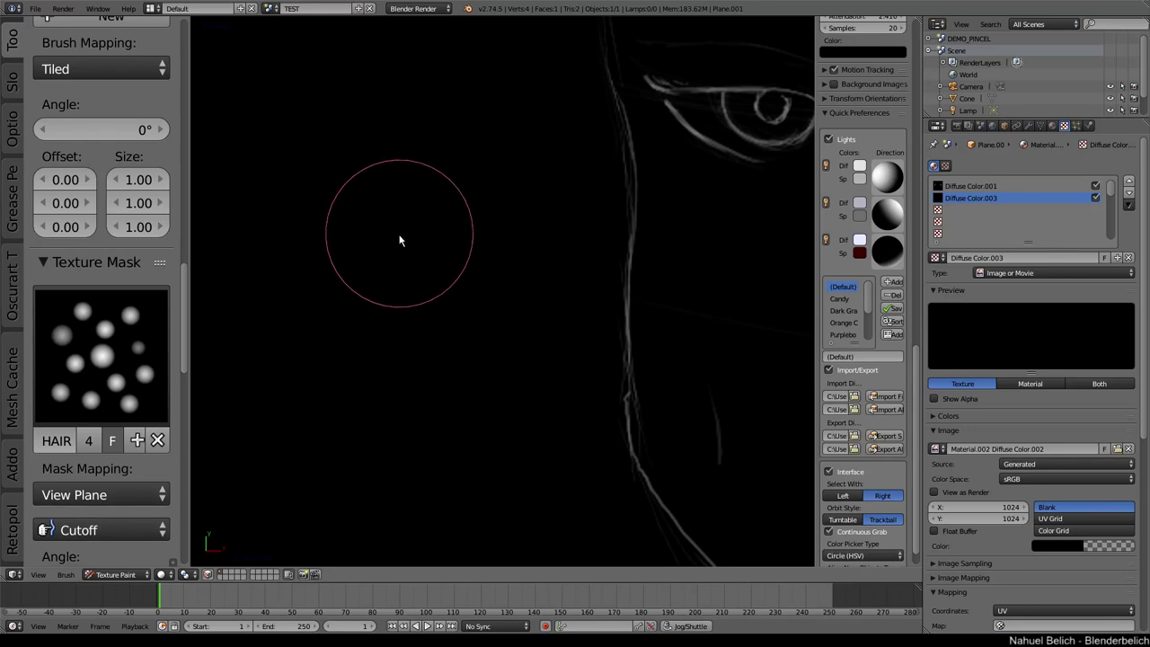
pyautogui.moveTo(432, 63)
pyautogui.mouseDown()
pyautogui.moveTo(332, 148)
pyautogui.moveTo(287, 218)
pyautogui.moveTo(258, 352)
pyautogui.moveTo(318, 474)
pyautogui.moveTo(449, 473)
pyautogui.moveTo(506, 376)
pyautogui.moveTo(472, 258)
pyautogui.moveTo(403, 237)
pyautogui.moveTo(278, 378)
pyautogui.mouseUp()
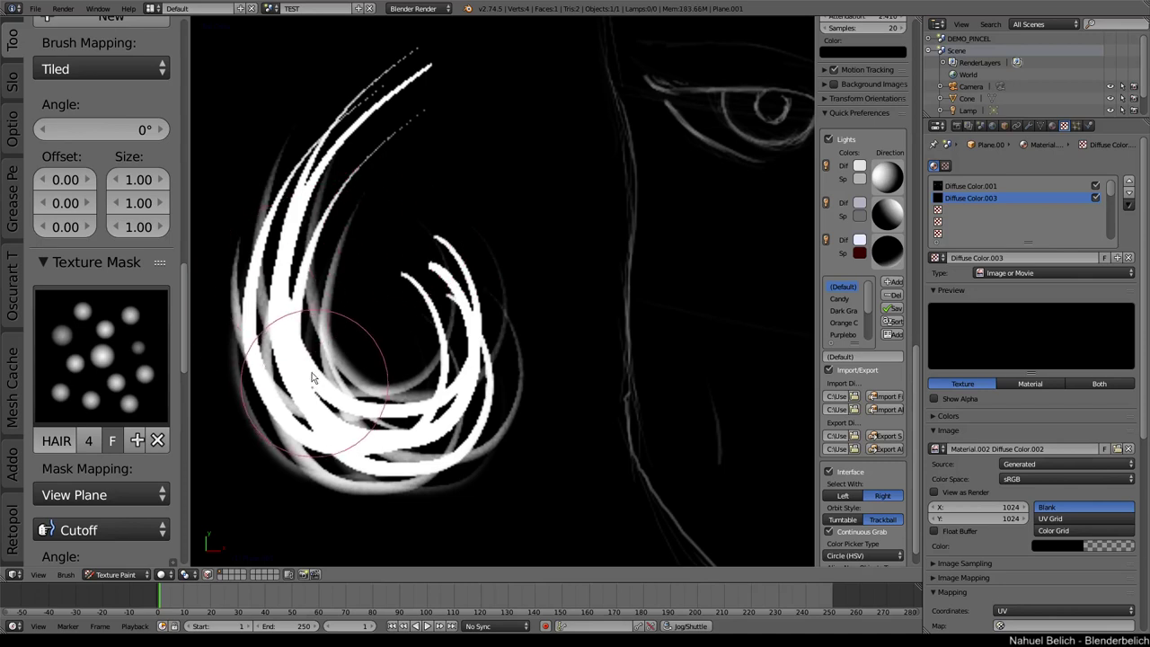
# Step: Turn mask pressure off and paint a comparison curl next to the Cutoff lock, undoing both
pyautogui.click(103, 530)
pyautogui.click(105, 507)
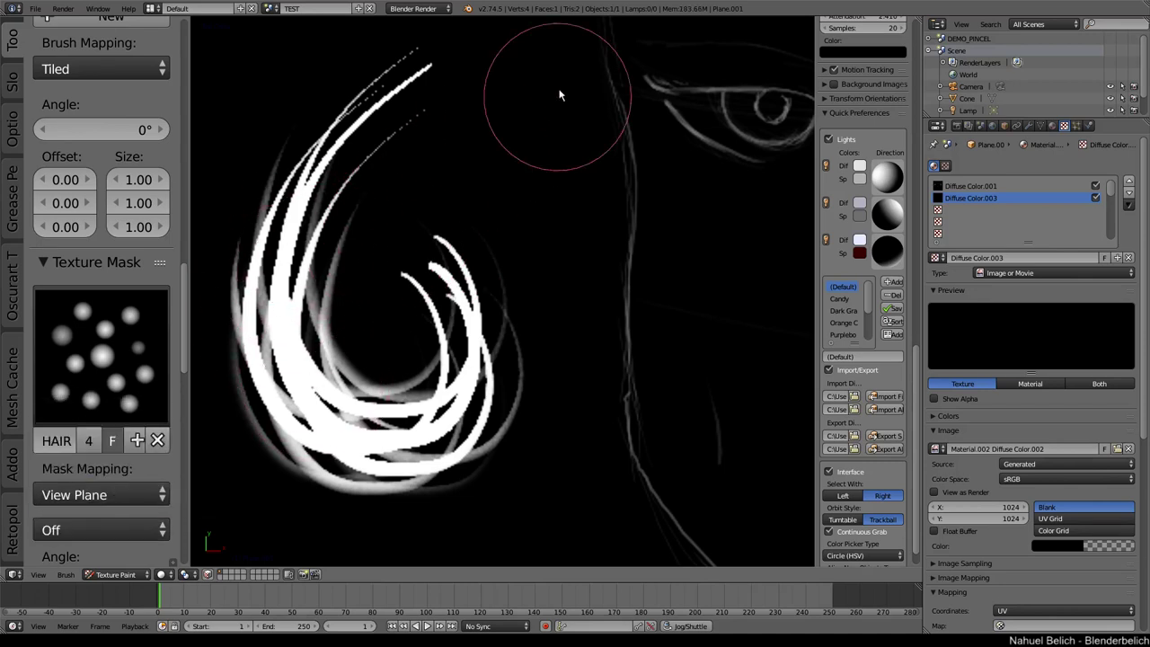
pyautogui.moveTo(559, 95)
pyautogui.mouseDown()
pyautogui.moveTo(488, 120)
pyautogui.moveTo(422, 242)
pyautogui.moveTo(643, 360)
pyautogui.moveTo(675, 190)
pyautogui.mouseUp()
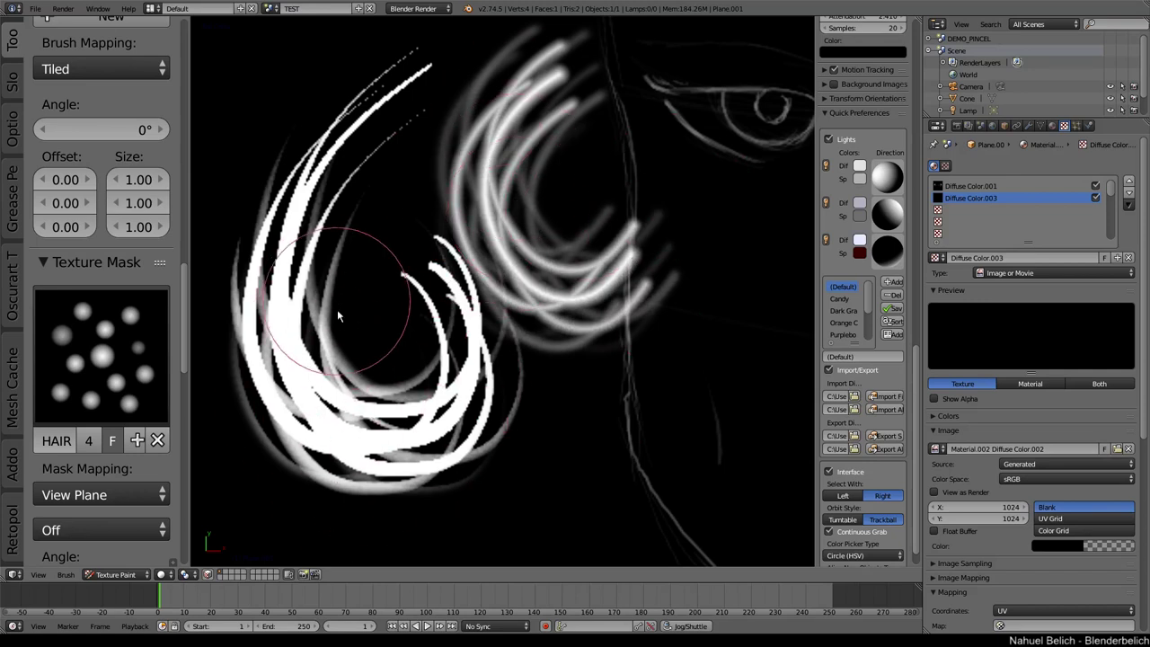
pyautogui.hotkey('ctrl', 'z')
pyautogui.hotkey('ctrl', 'z')
# Step: Set the mask pressure mode to Cutoff for painting around the eye
pyautogui.keyDown('shift'); pyautogui.moveTo(610, 193); pyautogui.dragTo(267, 338, button='middle'); pyautogui.keyUp('shift')
pyautogui.keyDown('ctrl'); pyautogui.moveTo(268, 338); pyautogui.dragTo(457, 310, button='middle'); pyautogui.keyUp('ctrl')
pyautogui.keyDown('ctrl'); pyautogui.moveTo(457, 310); pyautogui.dragTo(266, 337, button='middle'); pyautogui.keyUp('ctrl')
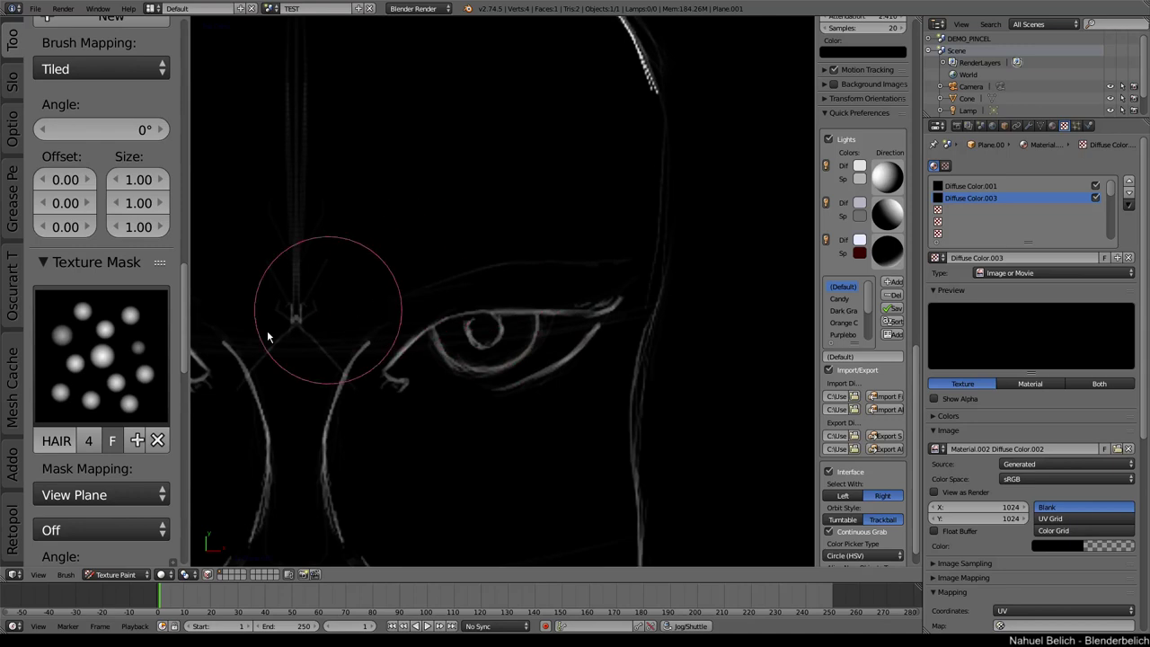
pyautogui.click(99, 530)
pyautogui.click(114, 444)
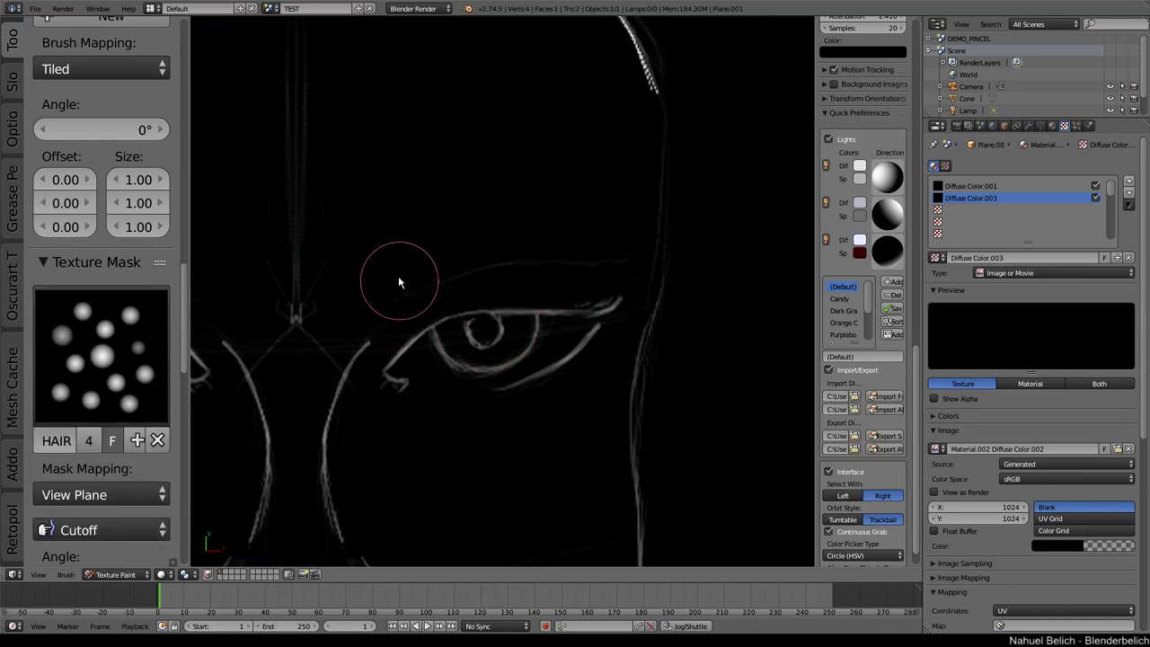
# Step: Try short hair strokes along the eyebrow with a smaller brush, undoing them
pyautogui.moveTo(500, 211); pyautogui.dragTo(557, 197)
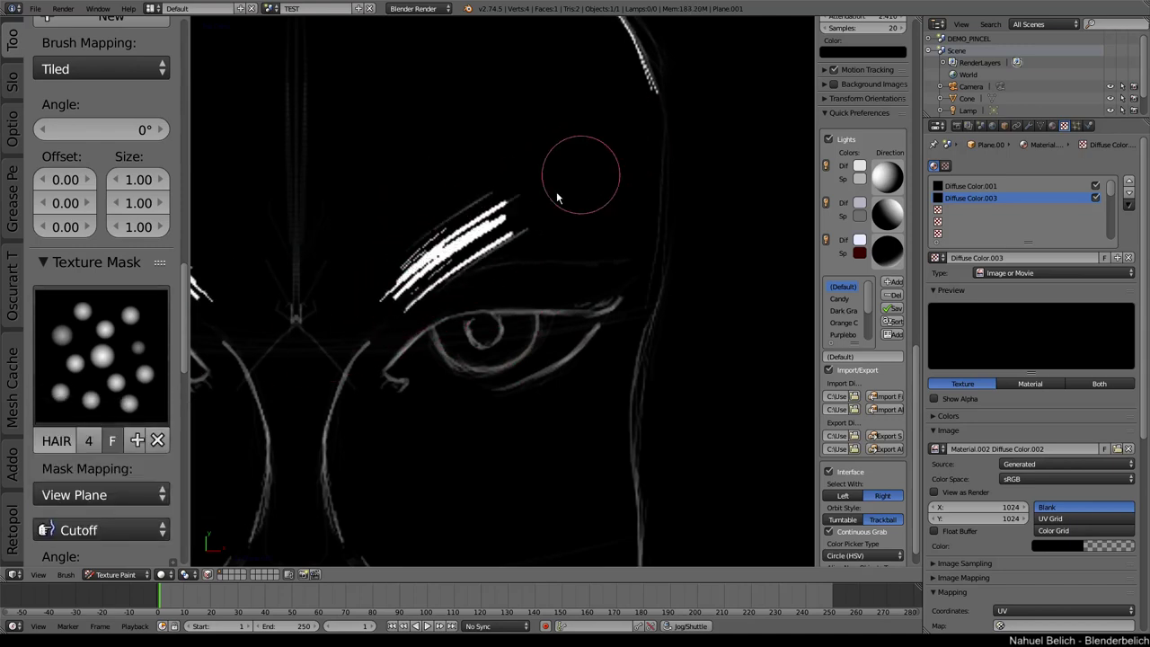
pyautogui.moveTo(399, 272)
pyautogui.mouseDown()
pyautogui.moveTo(687, 117)
pyautogui.moveTo(639, 144)
pyautogui.mouseUp()
pyautogui.hotkey('ctrl', 'z')
pyautogui.hotkey('ctrl', 'z')
pyautogui.hotkey('ctrl', 'z')
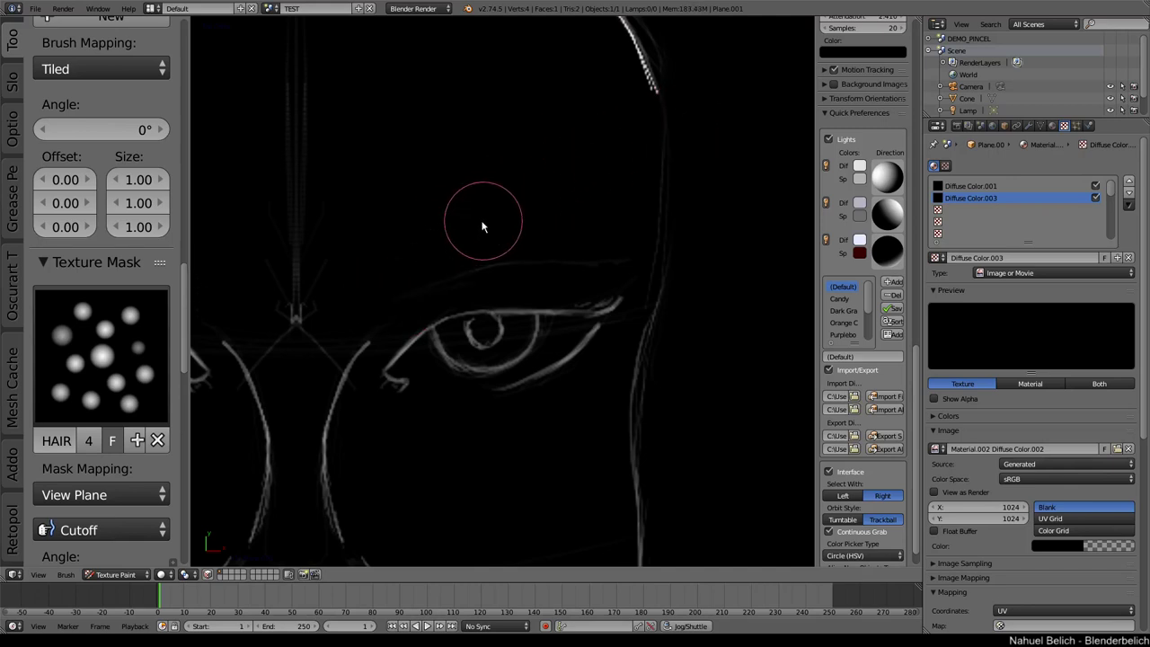
# Step: Enlarge the brush and try a curved hair lock from the forehead to the outer corner of the eye, undoing it
pyautogui.click(499, 225)
pyautogui.moveTo(456, 80)
pyautogui.mouseDown()
pyautogui.moveTo(705, 339)
pyautogui.moveTo(675, 314)
pyautogui.mouseUp()
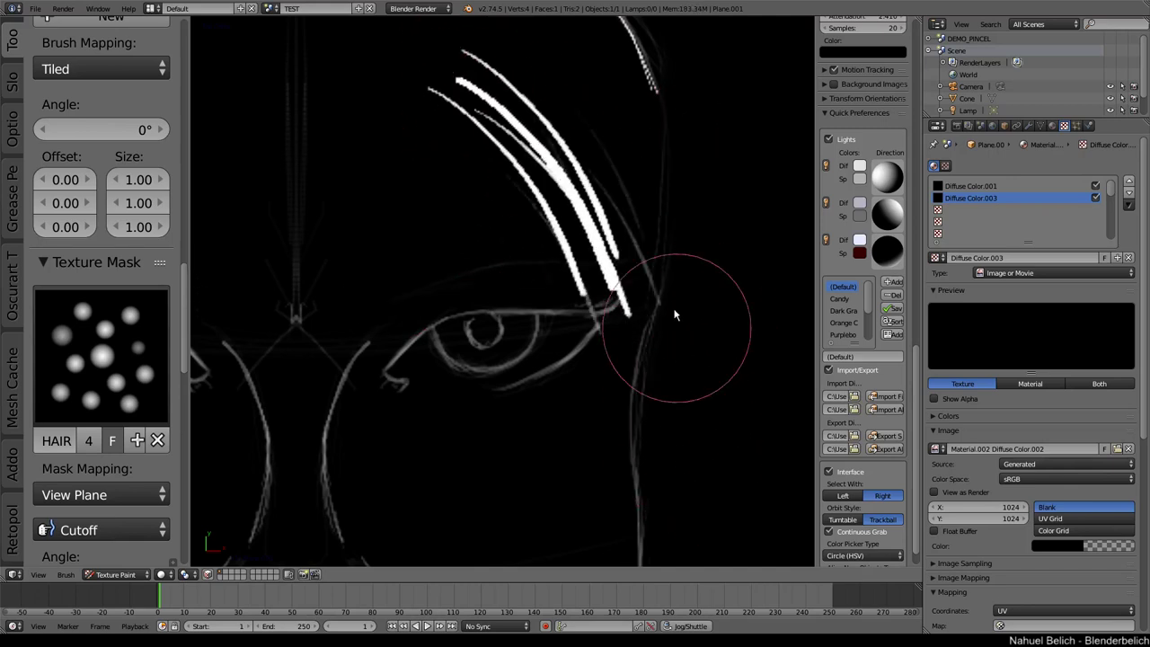
pyautogui.keyDown('shift'); pyautogui.moveTo(708, 258); pyautogui.dragTo(414, 313, button='middle'); pyautogui.keyUp('shift')
pyautogui.hotkey('ctrl', 'z')
# Step: Set the brush radius to 196 px and paint a long wavy hair lock on the empty area beside the head
pyautogui.keyDown('shift'); pyautogui.moveTo(521, 281); pyautogui.dragTo(534, 350, button='middle'); pyautogui.keyUp('shift')
pyautogui.keyDown('ctrl'); pyautogui.moveTo(533, 350); pyautogui.dragTo(514, 273, button='middle'); pyautogui.keyUp('ctrl')
pyautogui.press('f')
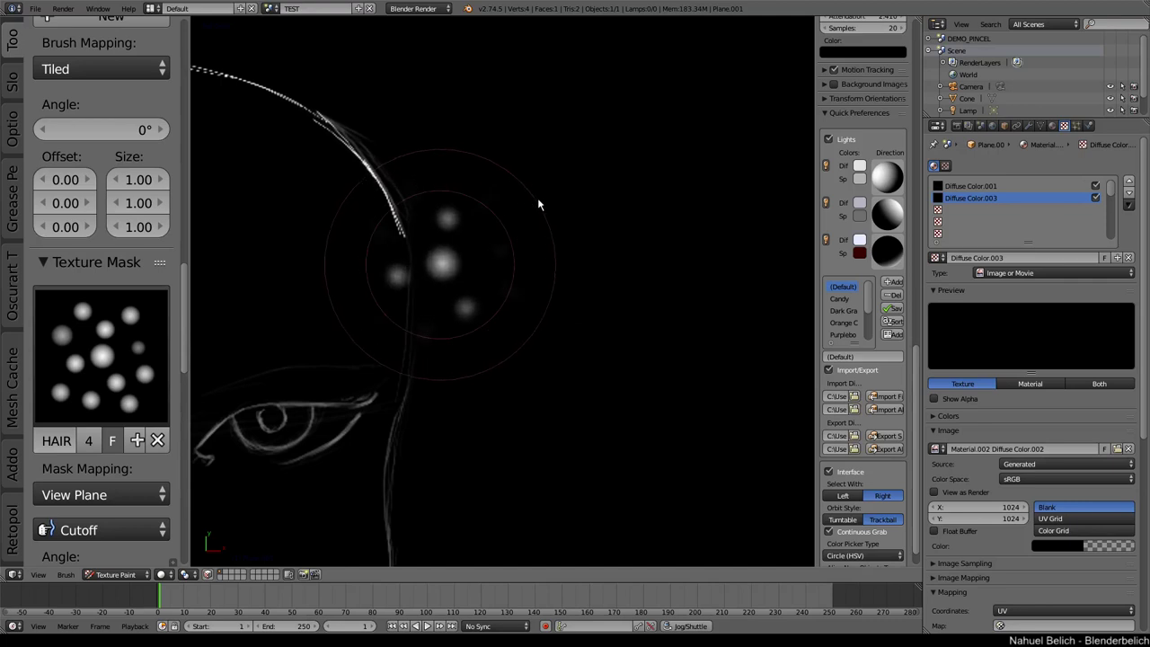
pyautogui.click(537, 198)
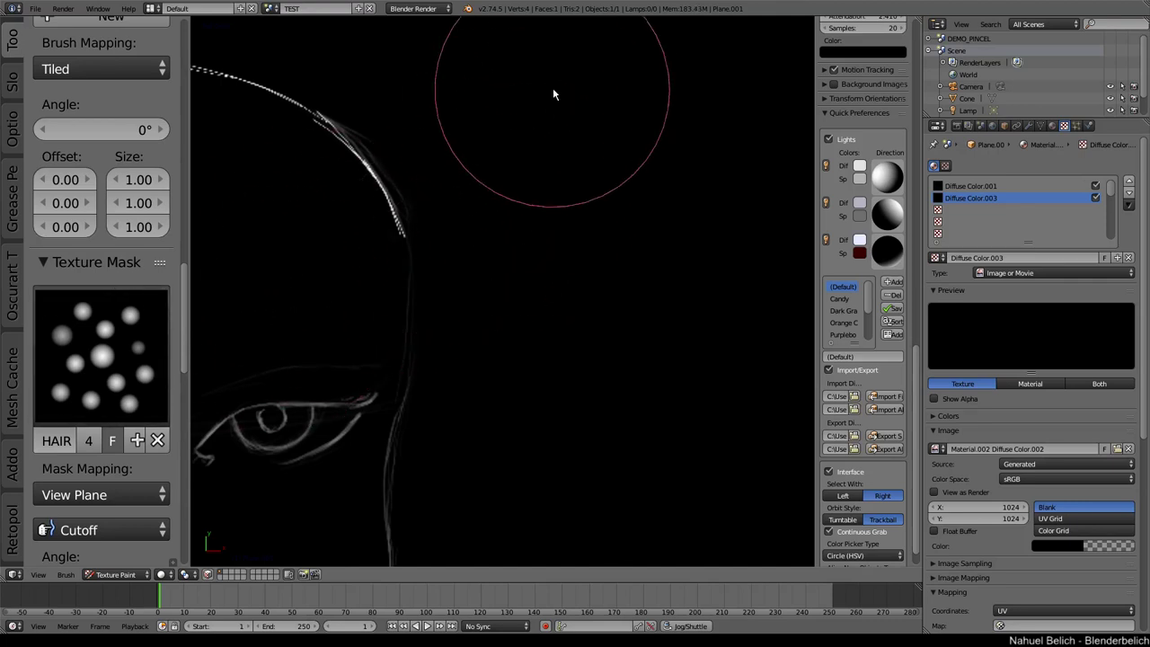
pyautogui.moveTo(557, 96)
pyautogui.mouseDown()
pyautogui.moveTo(616, 179)
pyautogui.moveTo(632, 238)
pyautogui.moveTo(564, 441)
pyautogui.mouseUp()
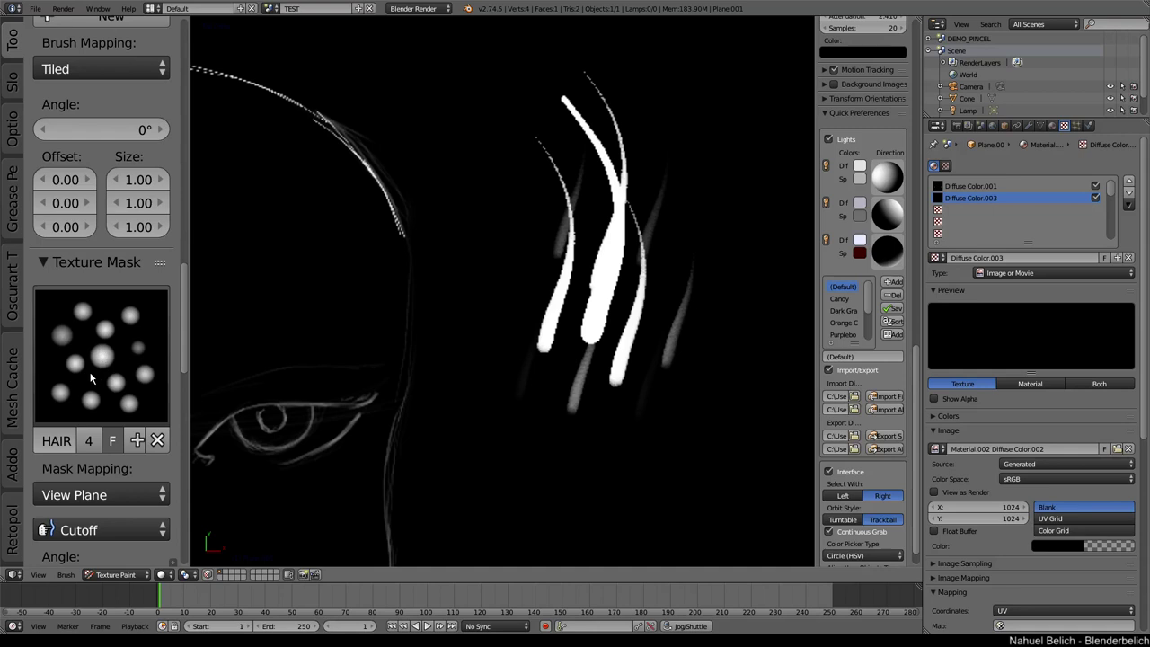
pyautogui.scroll(10, 102, 187)
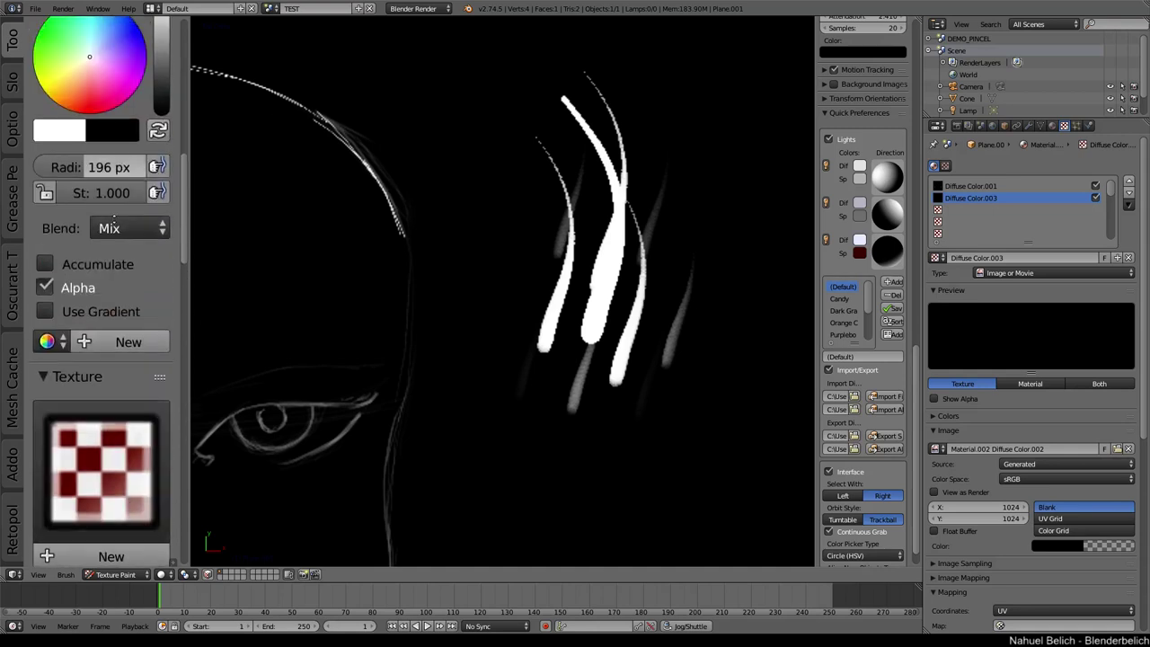
# Step: Assign the HAIR_1 image as the brush's texture, the same image used by its texture mask
pyautogui.scroll(-12, 115, 367)
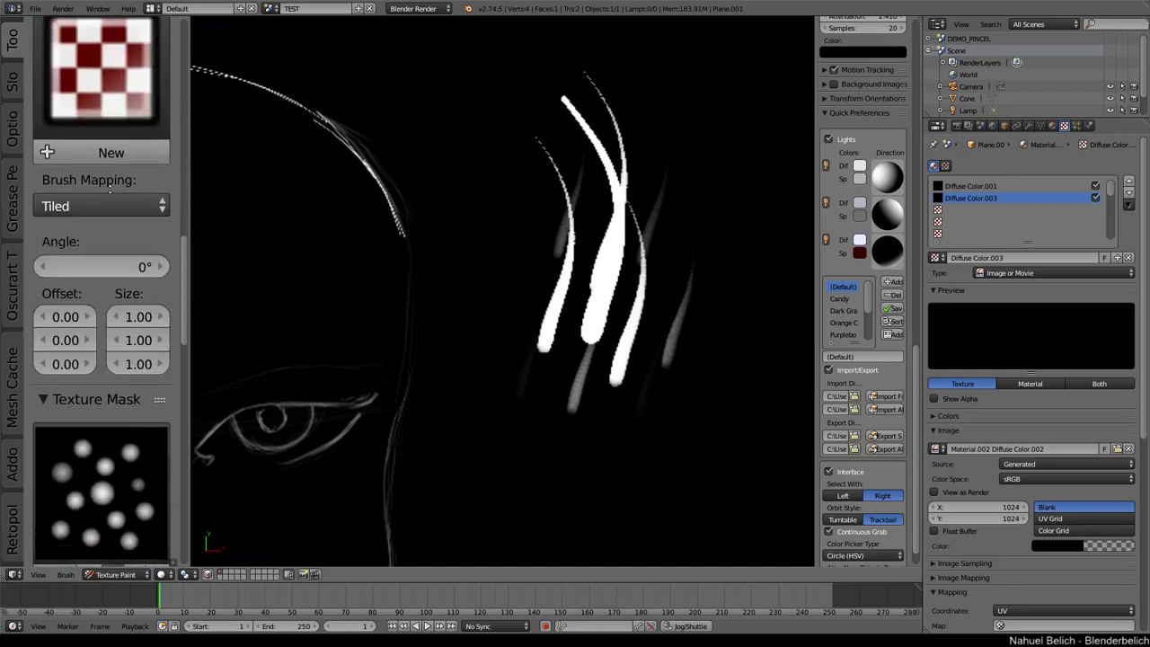
pyautogui.scroll(4, 115, 366)
pyautogui.scroll(-5, 114, 366)
pyautogui.scroll(5, 110, 228)
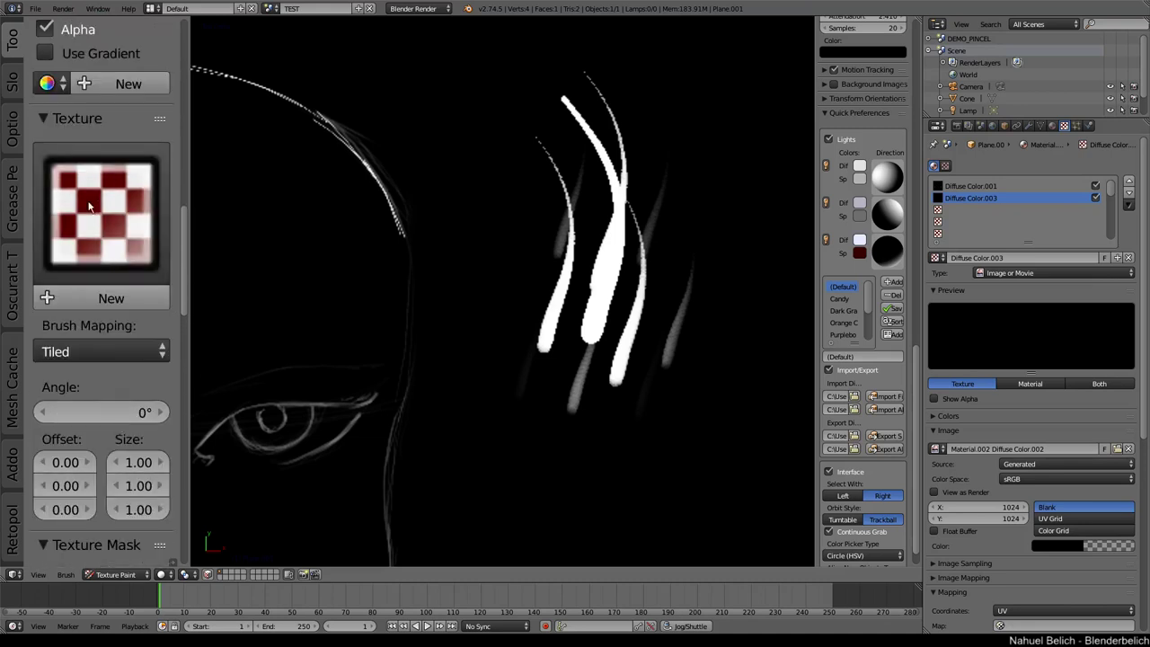
pyautogui.click(91, 207)
pyautogui.click(653, 339)
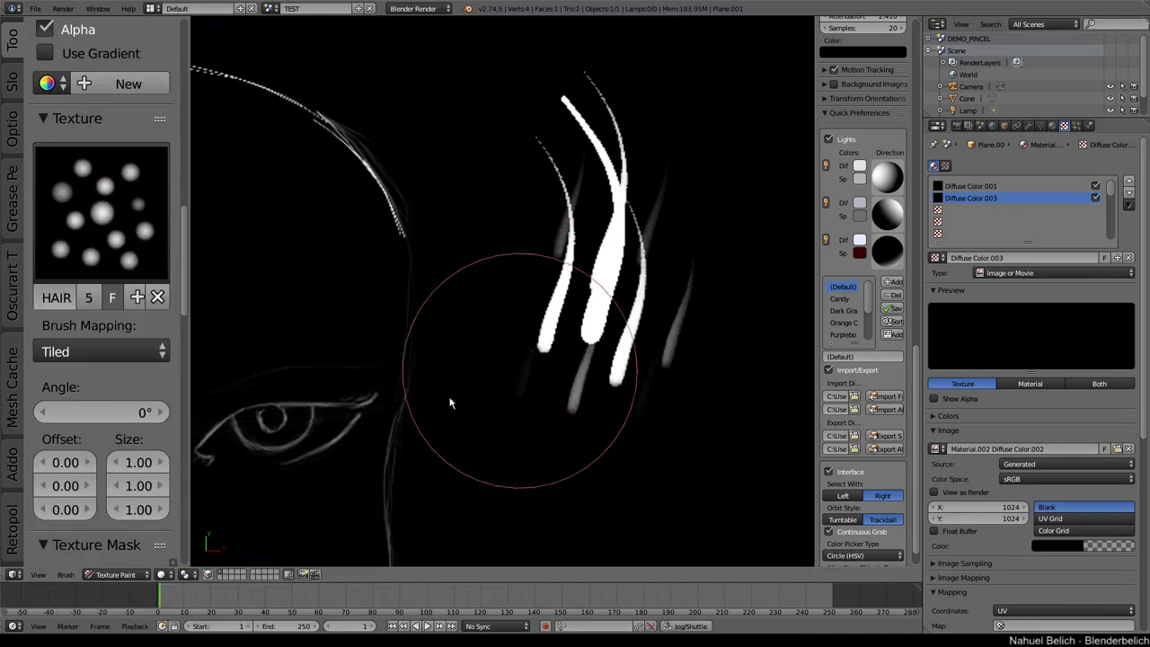
# Step: Set the brush texture's mapping to View Plane, undoing the curved stroke tested beside the head with Tiled mapping
pyautogui.scroll(-5, 111, 463)
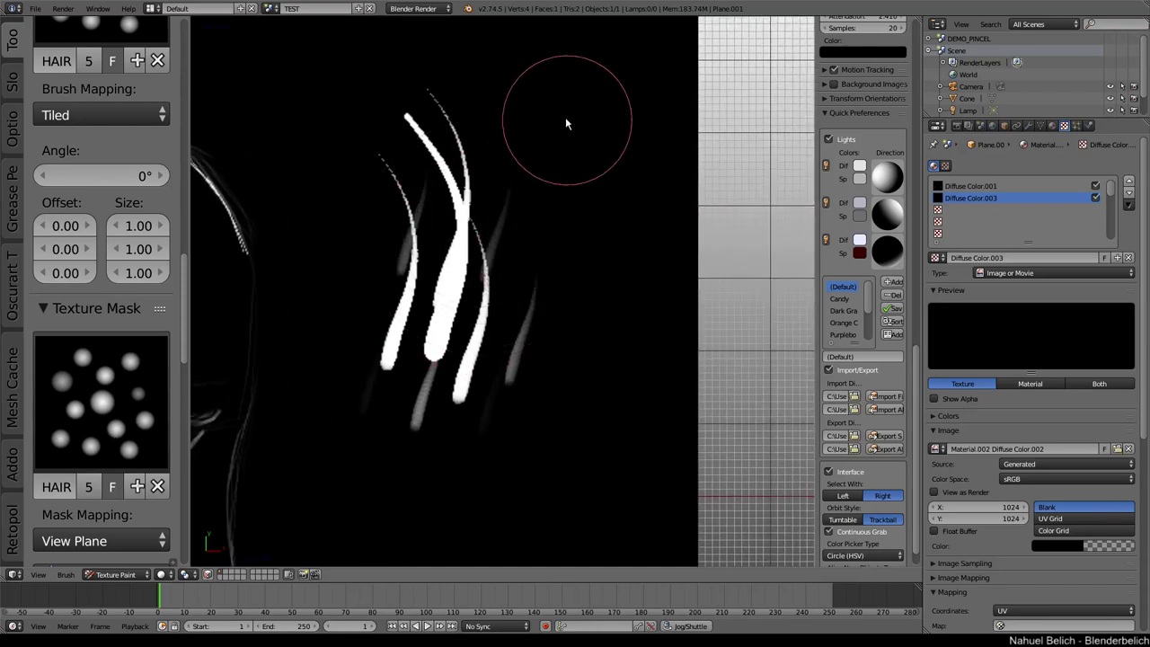
pyautogui.moveTo(565, 117)
pyautogui.mouseDown()
pyautogui.moveTo(606, 171)
pyautogui.moveTo(633, 281)
pyautogui.moveTo(592, 419)
pyautogui.moveTo(458, 512)
pyautogui.mouseUp()
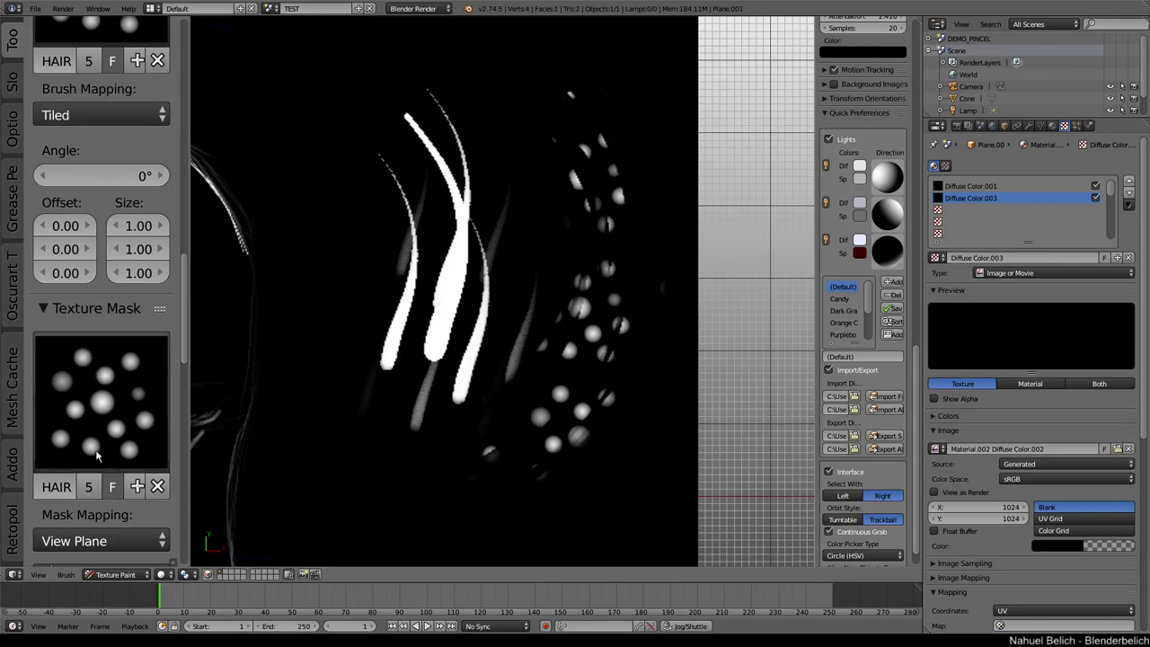
pyautogui.scroll(-1, 84, 314)
pyautogui.click(109, 81)
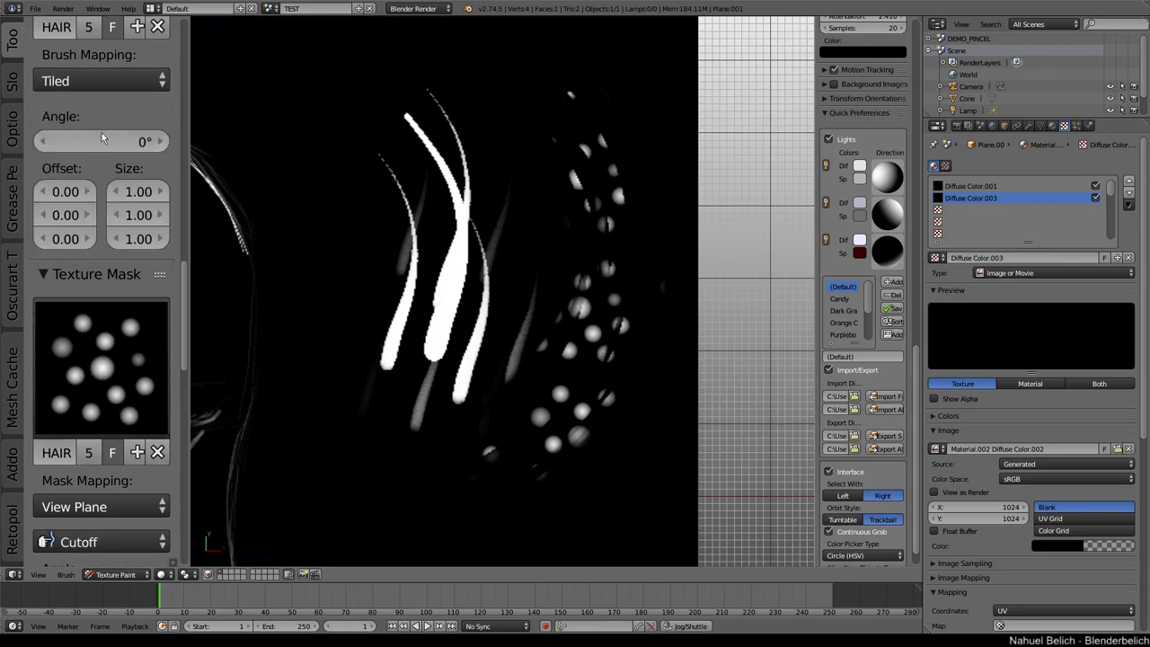
pyautogui.scroll(7, 99, 135)
pyautogui.click(102, 313)
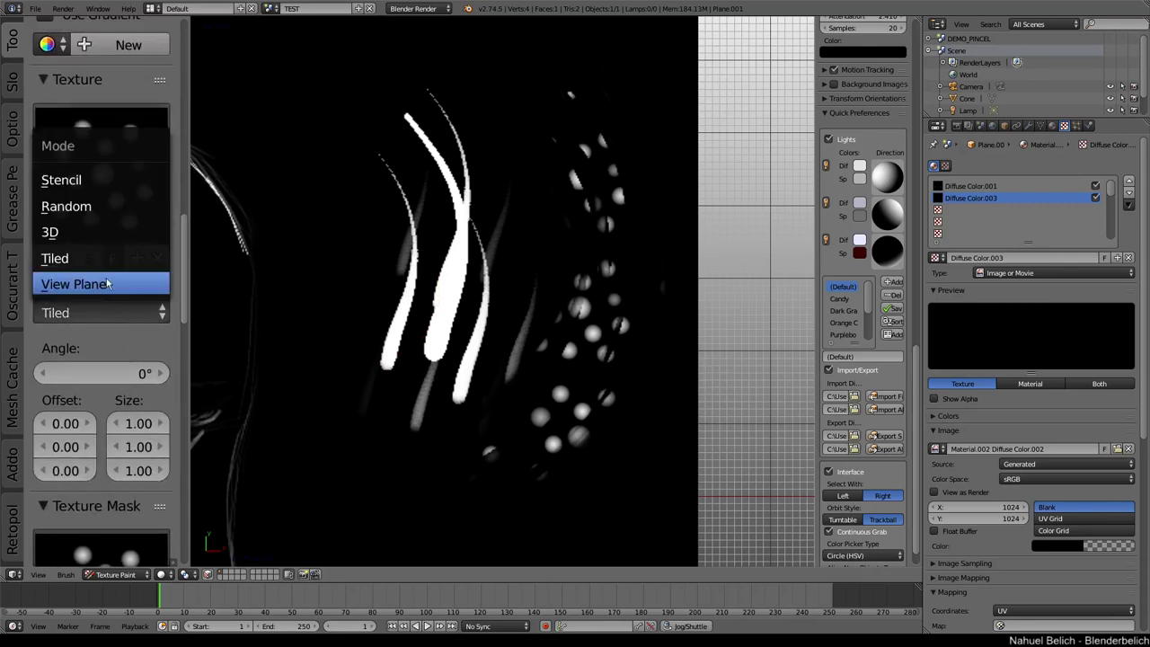
pyautogui.click(113, 283)
pyautogui.hotkey('ctrl', 'z')
# Step: Try a long curved hair lock next to the sample locks, undoing it together with those samples
pyautogui.moveTo(571, 108)
pyautogui.mouseDown()
pyautogui.moveTo(633, 229)
pyautogui.moveTo(623, 366)
pyautogui.moveTo(516, 506)
pyautogui.moveTo(398, 556)
pyautogui.moveTo(300, 544)
pyautogui.mouseUp()
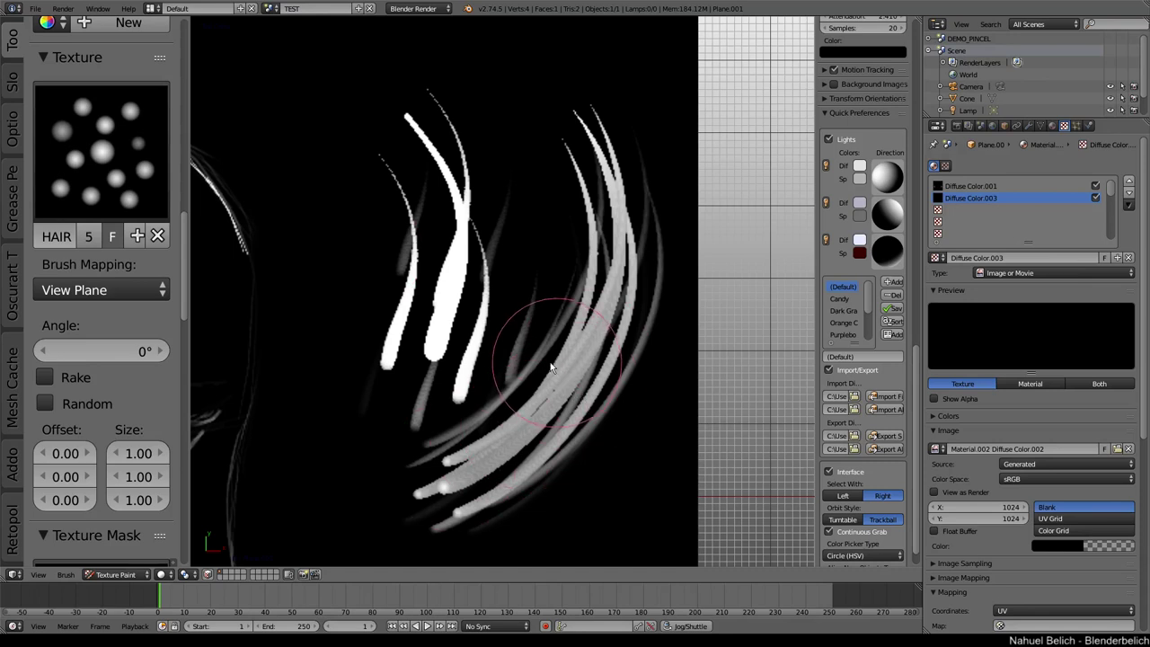
pyautogui.keyDown('shift'); pyautogui.moveTo(509, 377); pyautogui.dragTo(583, 316, button='middle'); pyautogui.keyUp('shift')
pyautogui.hotkey('ctrl', 'z')
pyautogui.hotkey('ctrl', 'z')
pyautogui.hotkey('ctrl', 'z')
pyautogui.hotkey('ctrl', 'z')
pyautogui.hotkey('ctrl', 'z')
# Step: Adjust the brush size and try short hair strokes at the inner end of the eyebrow, undoing them
pyautogui.keyDown('shift'); pyautogui.moveTo(379, 357); pyautogui.dragTo(584, 347, button='middle'); pyautogui.keyUp('shift')
pyautogui.scroll(1, 508, 351)
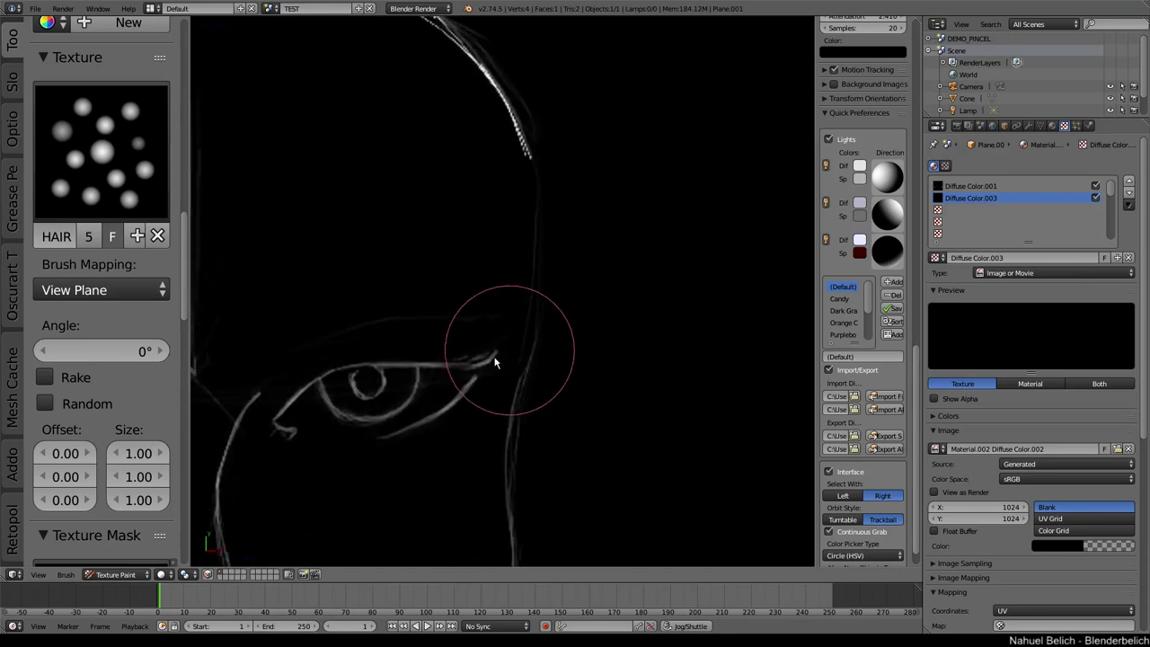
pyautogui.keyDown('shift'); pyautogui.moveTo(354, 421); pyautogui.dragTo(476, 408, button='middle'); pyautogui.keyUp('shift')
pyautogui.scroll(3, 495, 316)
pyautogui.press('f')
pyautogui.click(388, 349)
pyautogui.keyDown('shift'); pyautogui.moveTo(350, 355); pyautogui.dragTo(350, 375, button='middle'); pyautogui.keyUp('shift')
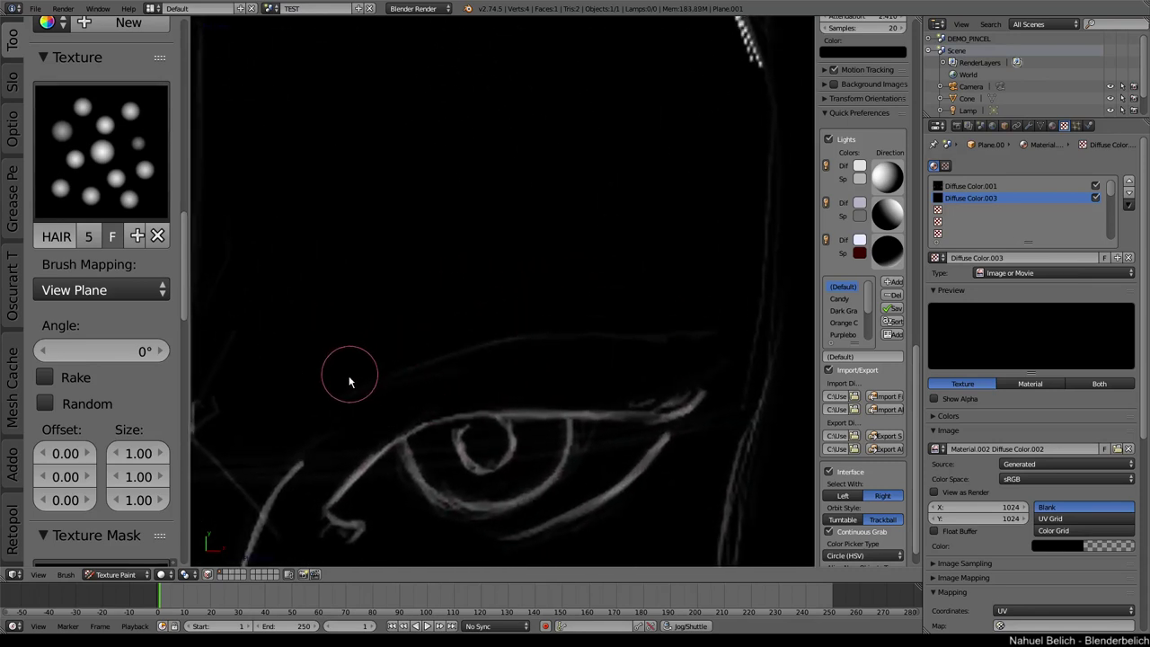
pyautogui.moveTo(371, 355); pyautogui.dragTo(482, 286)
pyautogui.press('f')
pyautogui.click(436, 355)
pyautogui.moveTo(353, 375); pyautogui.dragTo(483, 277)
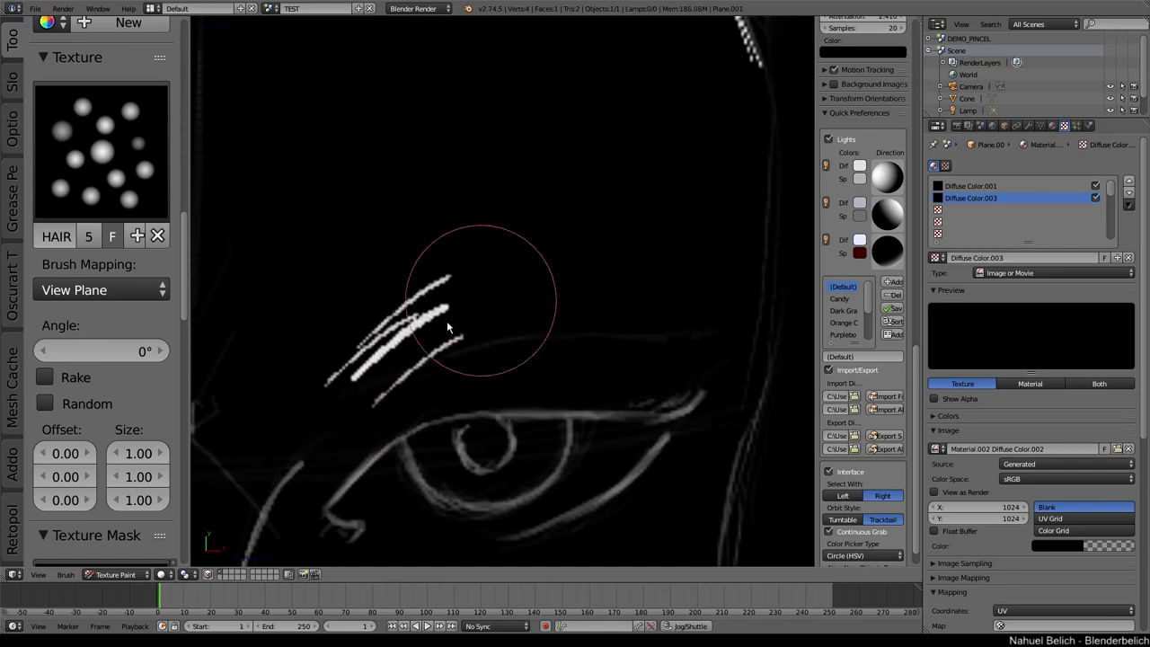
pyautogui.hotkey('ctrl', 'z')
# Step: Resize the brush and try overlapping hair strokes along the whole eyebrow above the eye, undoing them
pyautogui.press('f')
pyautogui.moveTo(351, 380); pyautogui.dragTo(530, 269)
pyautogui.moveTo(388, 364); pyautogui.dragTo(525, 277)
pyautogui.moveTo(424, 364); pyautogui.dragTo(673, 260)
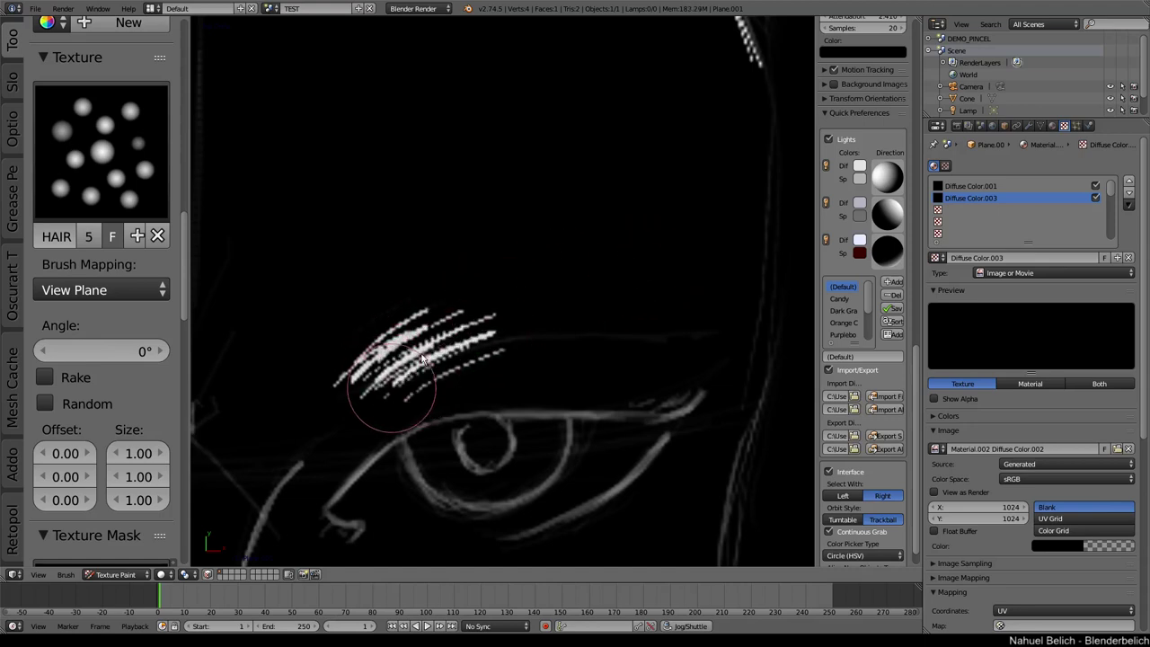
pyautogui.moveTo(398, 392); pyautogui.dragTo(701, 236)
pyautogui.moveTo(467, 348)
pyautogui.mouseDown()
pyautogui.moveTo(671, 254)
pyautogui.moveTo(752, 234)
pyautogui.mouseUp()
pyautogui.moveTo(538, 334); pyautogui.dragTo(720, 270)
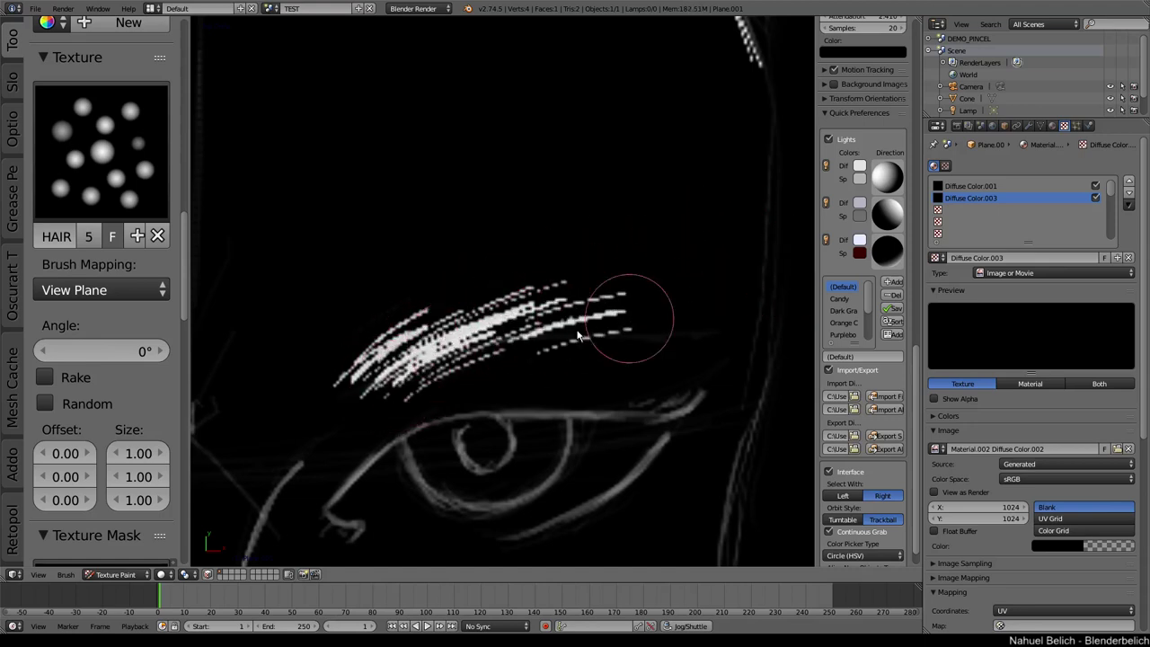
pyautogui.moveTo(580, 334)
pyautogui.mouseDown()
pyautogui.moveTo(791, 293)
pyautogui.moveTo(755, 287)
pyautogui.mouseUp()
pyautogui.moveTo(443, 382); pyautogui.dragTo(672, 289)
pyautogui.scroll(-5, 552, 269)
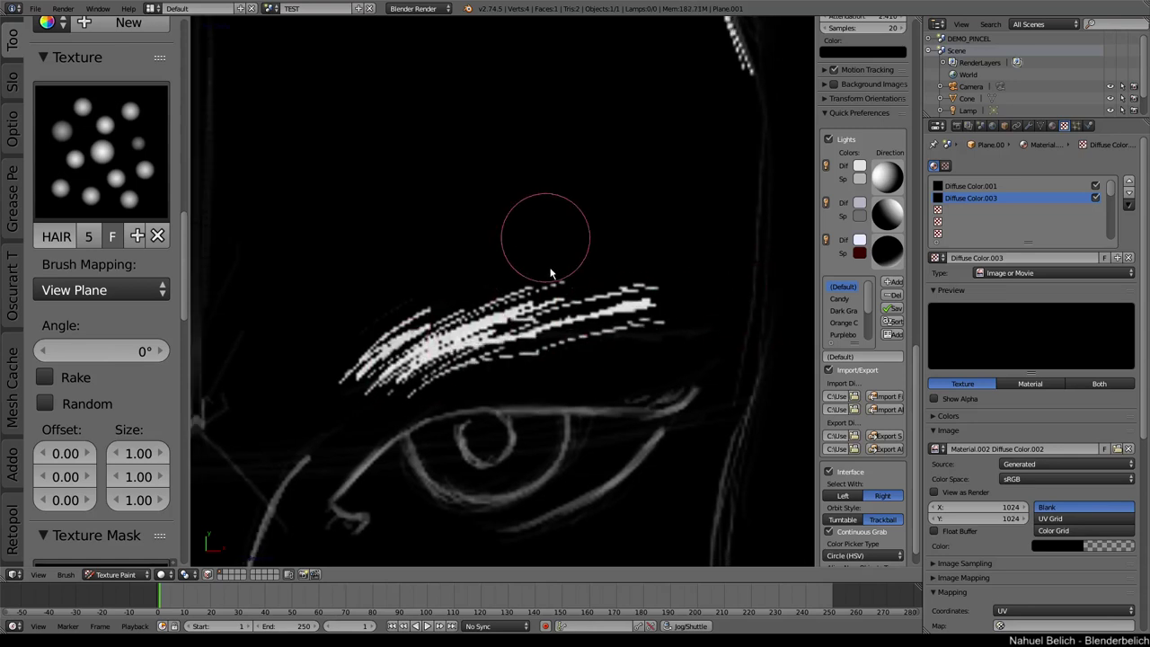
pyautogui.hotkey('ctrl', 'z')
pyautogui.hotkey('ctrl', 'z')
pyautogui.hotkey('ctrl', 'z')
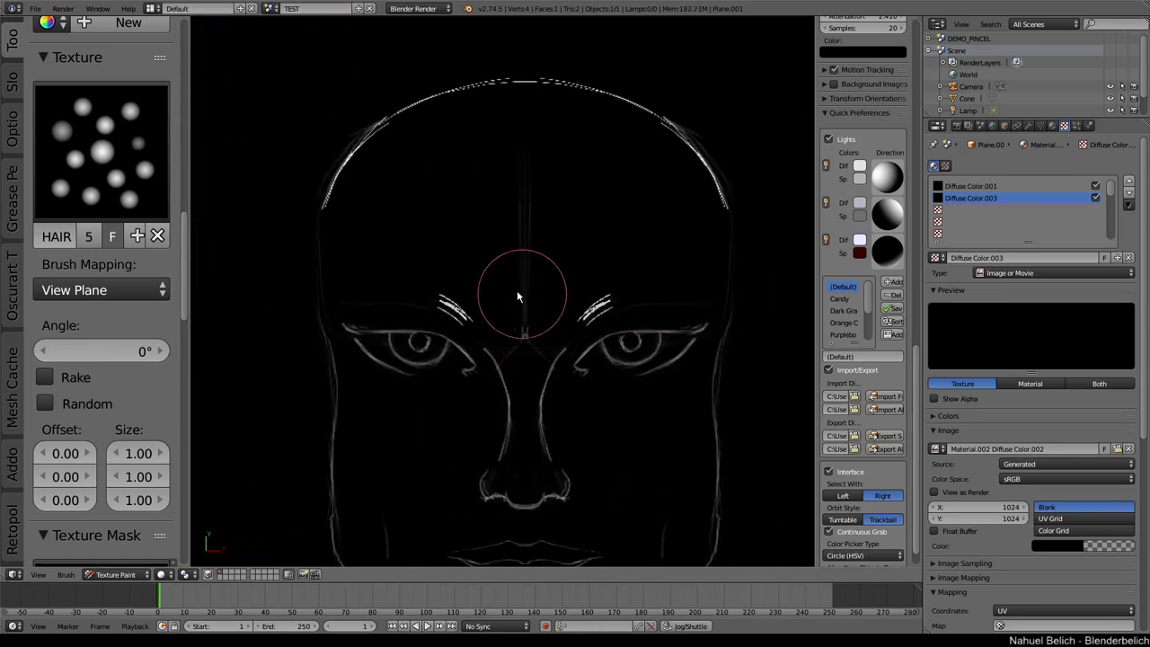
# Step: Try long hair locks sweeping from the crown down the left side of the head, undoing them
pyautogui.keyDown('shift'); pyautogui.moveTo(464, 233); pyautogui.dragTo(579, 306, button='middle'); pyautogui.keyUp('shift')
pyautogui.moveTo(564, 184)
pyautogui.mouseDown()
pyautogui.moveTo(500, 153)
pyautogui.moveTo(312, 198)
pyautogui.moveTo(354, 424)
pyautogui.moveTo(396, 549)
pyautogui.moveTo(275, 554)
pyautogui.moveTo(358, 503)
pyautogui.mouseUp()
pyautogui.keyDown('shift'); pyautogui.moveTo(385, 405); pyautogui.dragTo(428, 302, button='middle'); pyautogui.keyUp('shift')
pyautogui.scroll(-2, 428, 302)
pyautogui.hotkey('ctrl', 'z')
pyautogui.moveTo(580, 133)
pyautogui.mouseDown()
pyautogui.moveTo(531, 111)
pyautogui.moveTo(431, 118)
pyautogui.moveTo(358, 388)
pyautogui.mouseUp()
pyautogui.hotkey('ctrl', 'z')
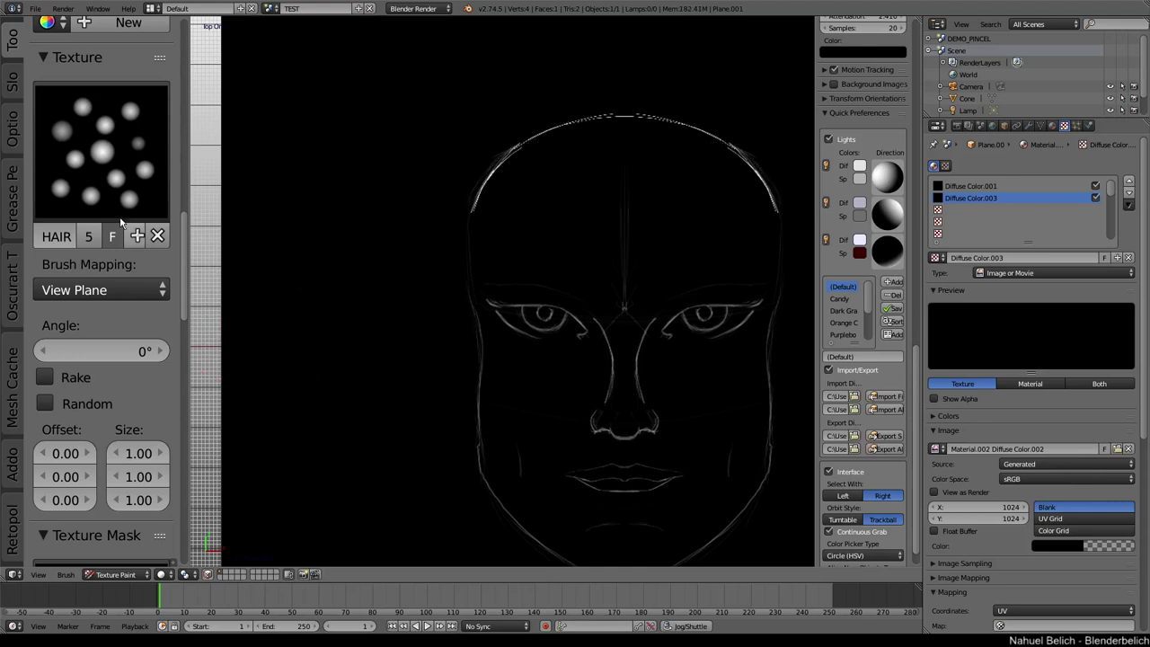
# Step: Try a hair lock from the crown down past the right side of the head, undoing it
pyautogui.scroll(-20, 125, 510)
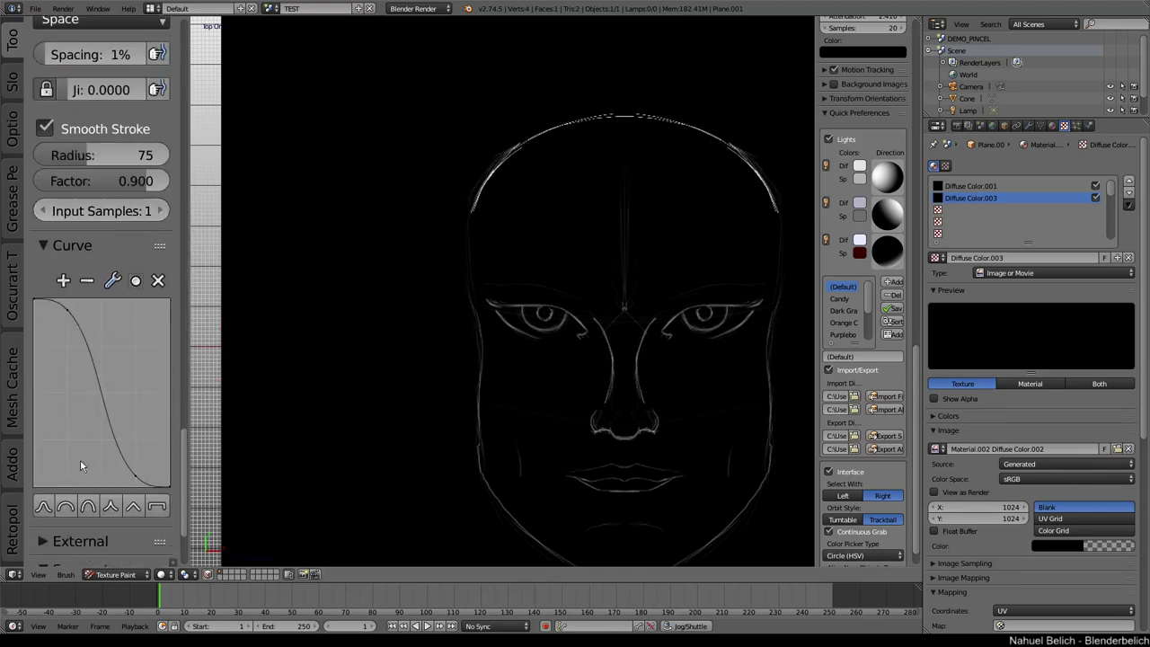
pyautogui.keyDown('shift'); pyautogui.moveTo(596, 206); pyautogui.dragTo(473, 272, button='middle'); pyautogui.keyUp('shift')
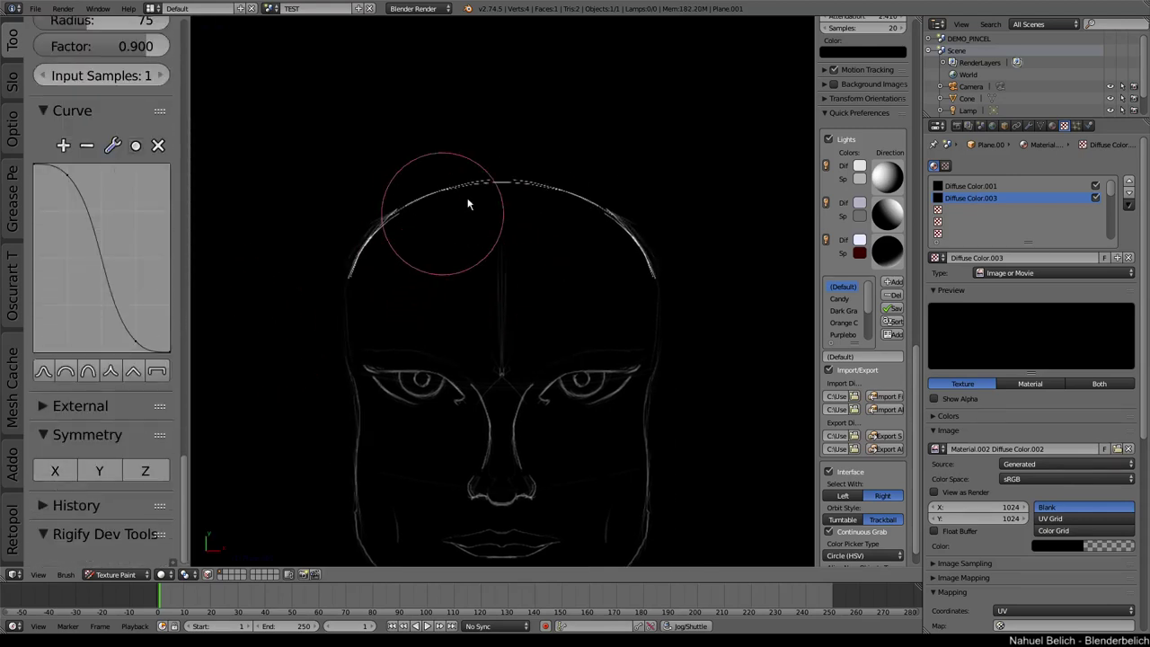
pyautogui.moveTo(516, 198)
pyautogui.mouseDown()
pyautogui.moveTo(640, 167)
pyautogui.moveTo(718, 282)
pyautogui.moveTo(674, 441)
pyautogui.moveTo(671, 519)
pyautogui.moveTo(691, 335)
pyautogui.mouseUp()
pyautogui.hotkey('ctrl', 'z')
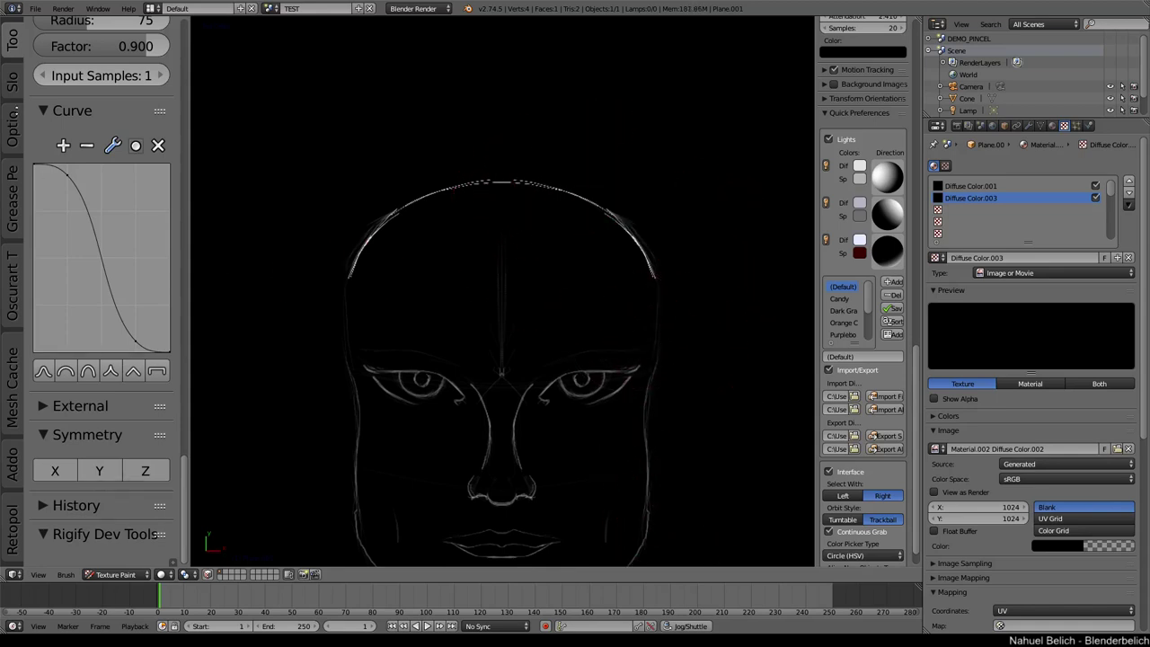
# Step: Set the brush radius to 58 px and test it with a stroke at the crown, undoing the stroke
pyautogui.scroll(20, 101, 269)
pyautogui.scroll(15, 120, 191)
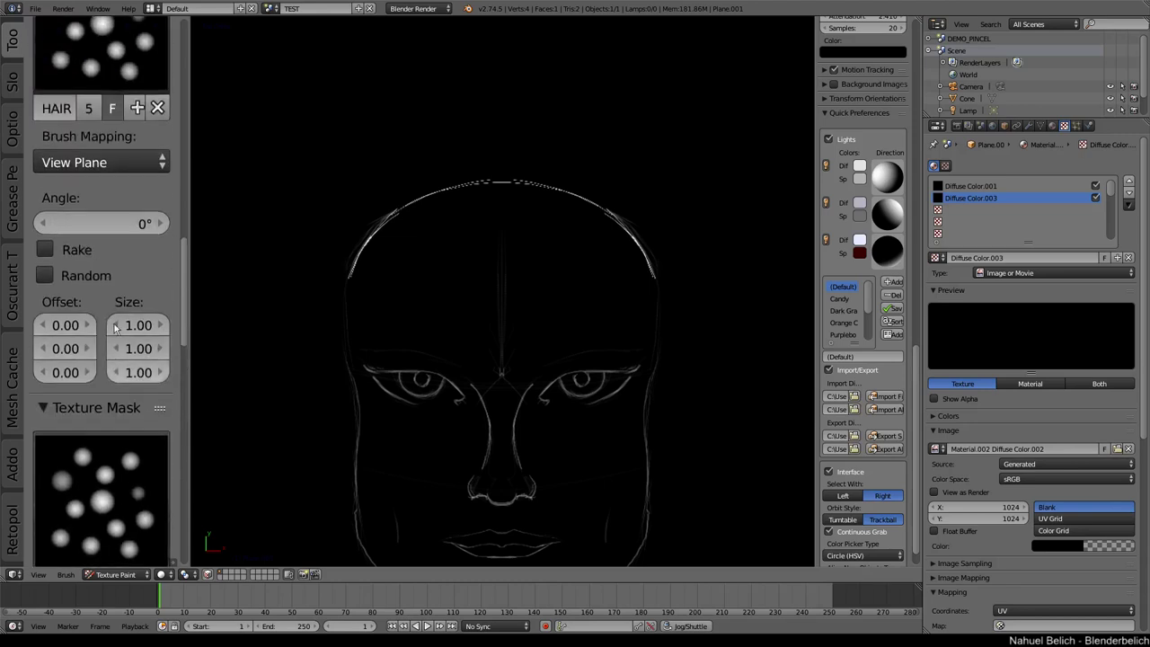
pyautogui.keyDown('ctrl'); pyautogui.moveTo(139, 210); pyautogui.dragTo(151, 254, button='middle'); pyautogui.keyUp('ctrl')
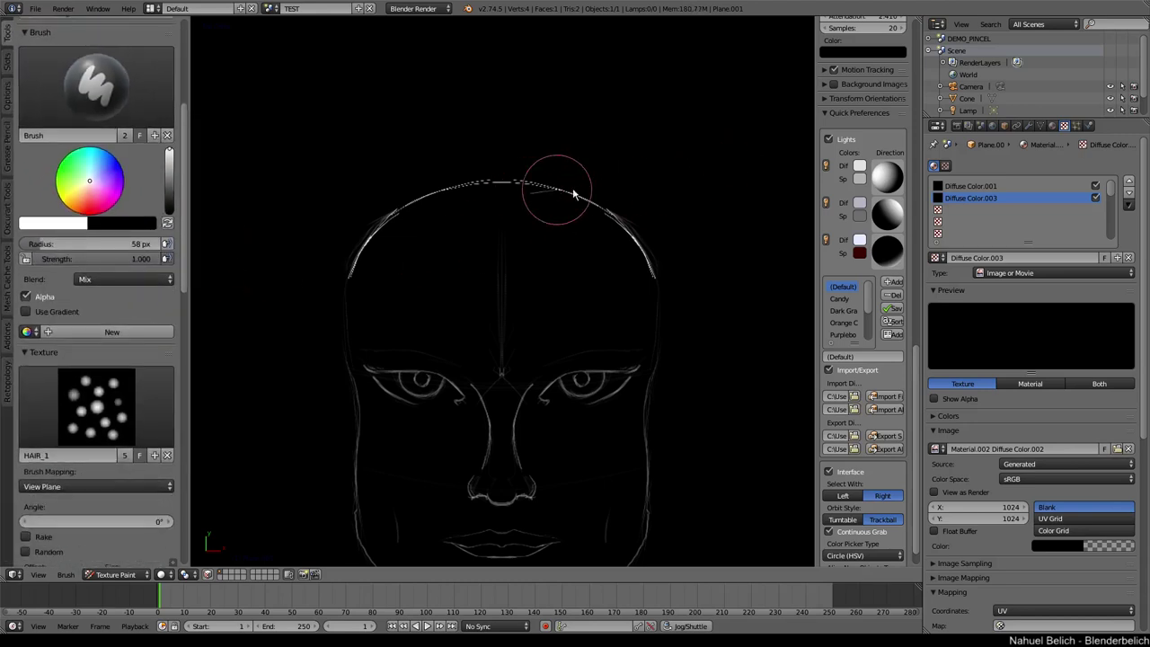
pyautogui.moveTo(573, 193)
pyautogui.mouseDown()
pyautogui.moveTo(716, 308)
pyautogui.moveTo(688, 467)
pyautogui.moveTo(739, 512)
pyautogui.moveTo(771, 381)
pyautogui.moveTo(686, 228)
pyautogui.mouseUp()
pyautogui.hotkey('ctrl', 'z')
# Step: Try long wavy locks from the crown around the right side of the face, some with upturned ends, undoing them
pyautogui.keyDown('shift'); pyautogui.moveTo(607, 266); pyautogui.dragTo(487, 236, button='middle'); pyautogui.keyUp('shift')
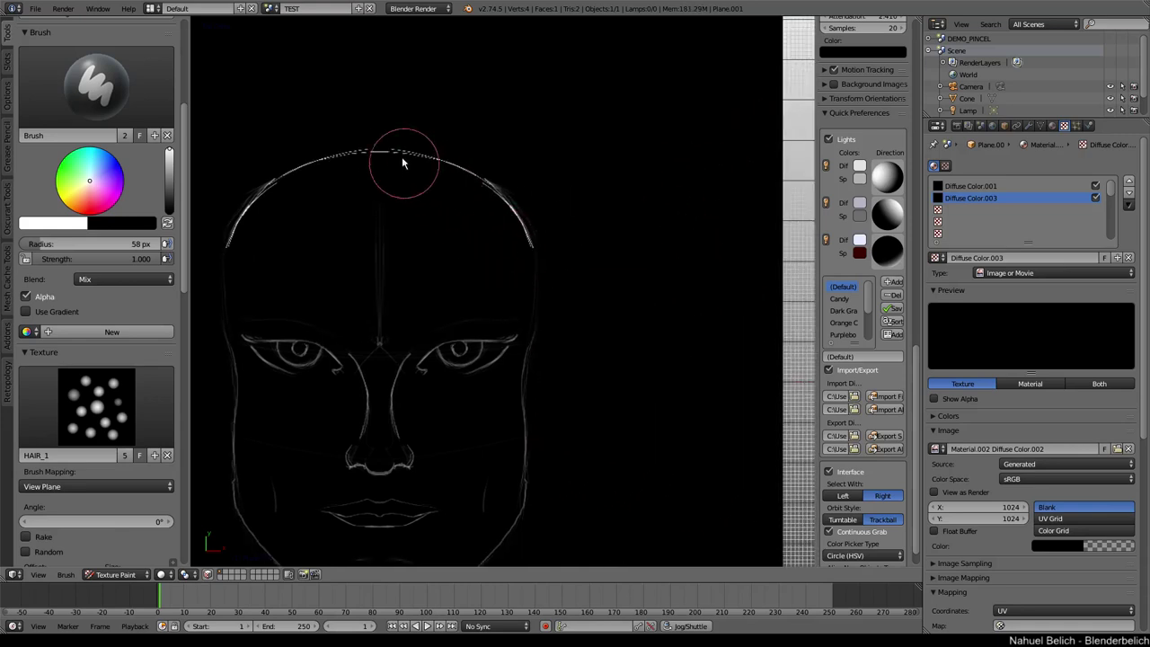
pyautogui.moveTo(574, 168)
pyautogui.mouseDown()
pyautogui.moveTo(610, 327)
pyautogui.moveTo(539, 469)
pyautogui.moveTo(593, 554)
pyautogui.moveTo(673, 473)
pyautogui.moveTo(644, 316)
pyautogui.mouseUp()
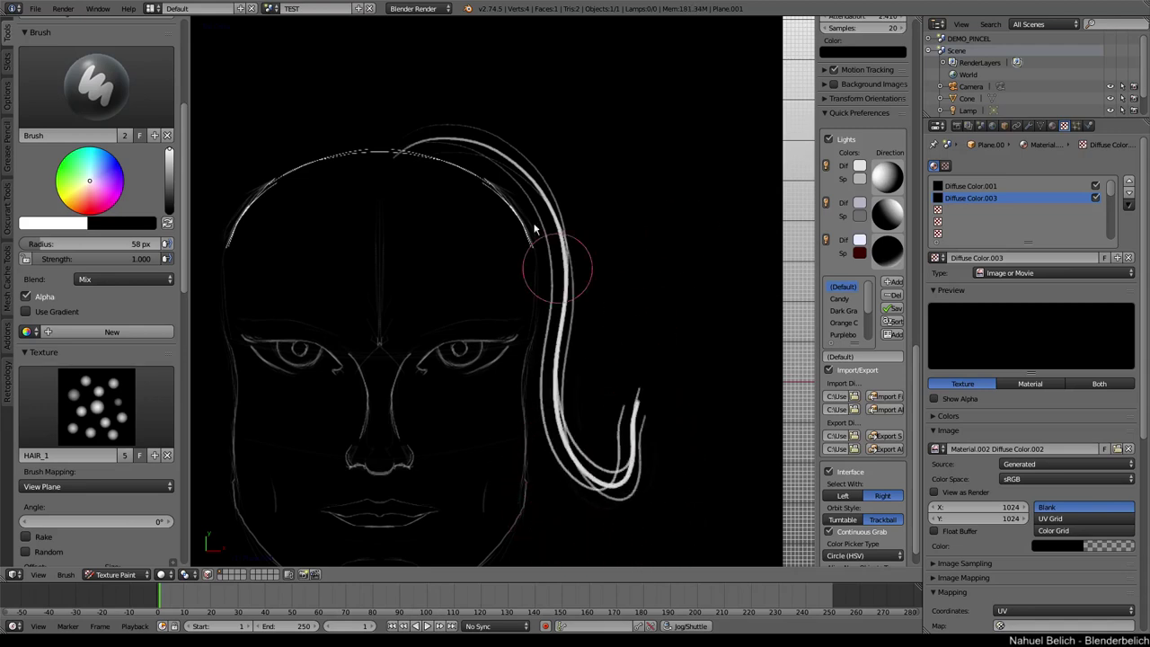
pyautogui.moveTo(375, 165)
pyautogui.mouseDown()
pyautogui.moveTo(603, 278)
pyautogui.moveTo(578, 503)
pyautogui.moveTo(647, 269)
pyautogui.mouseUp()
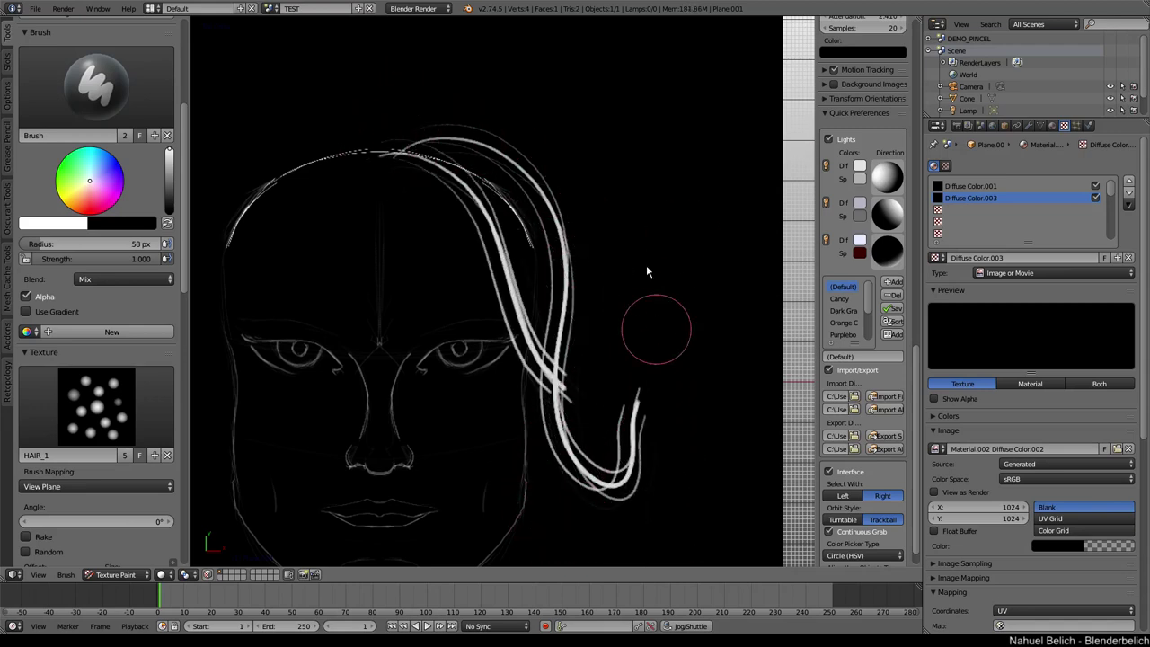
pyautogui.hotkey('ctrl', 'z')
pyautogui.moveTo(441, 157)
pyautogui.mouseDown()
pyautogui.moveTo(560, 129)
pyautogui.moveTo(539, 193)
pyautogui.moveTo(540, 586)
pyautogui.moveTo(578, 318)
pyautogui.mouseUp()
pyautogui.hotkey('ctrl', 'z')
pyautogui.hotkey('ctrl', 'z')
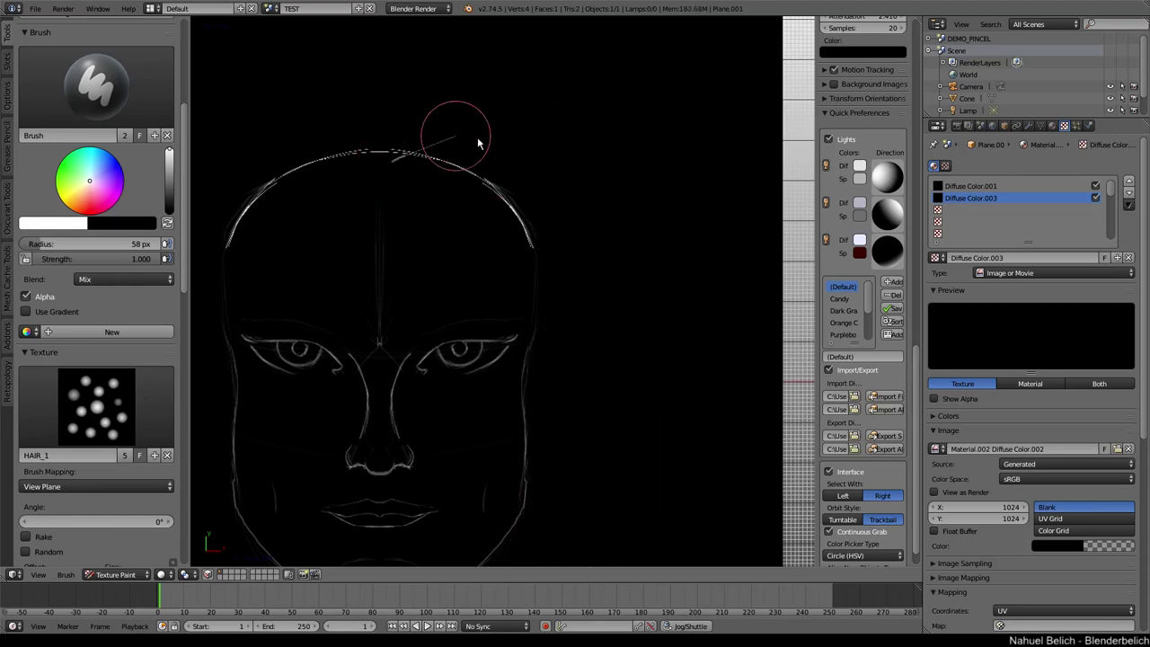
# Step: Paint overlapping hair locks from the crown over the right temple, ending beside the eye
pyautogui.moveTo(477, 136)
pyautogui.mouseDown()
pyautogui.moveTo(601, 313)
pyautogui.moveTo(616, 502)
pyautogui.moveTo(588, 386)
pyautogui.mouseUp()
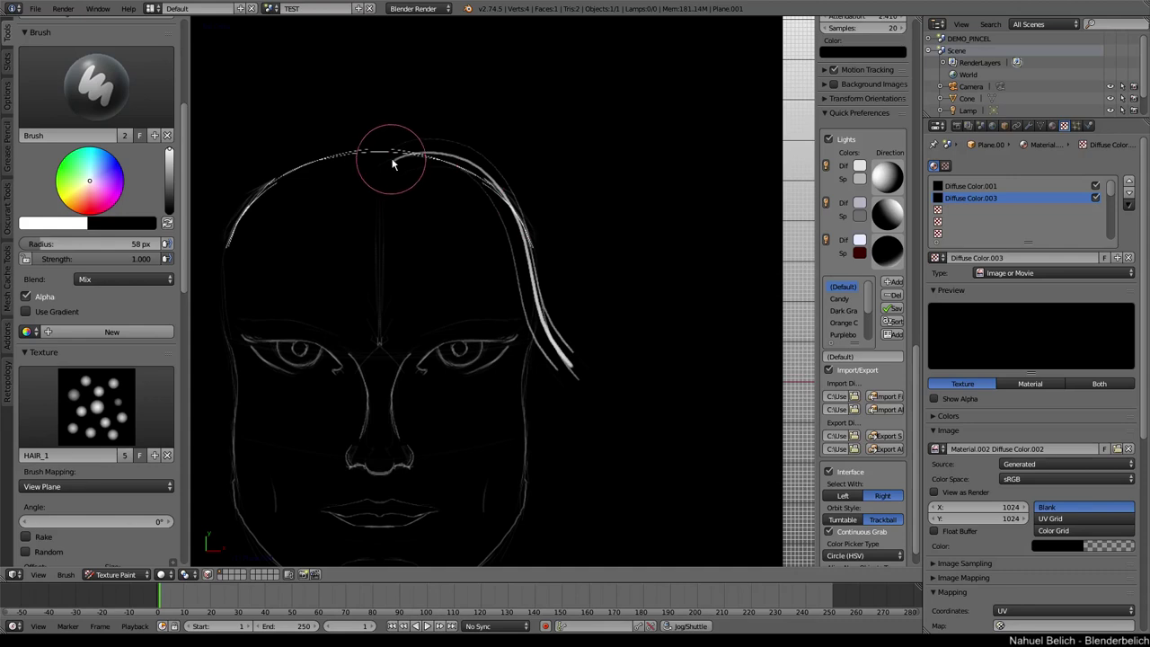
pyautogui.moveTo(417, 144)
pyautogui.mouseDown()
pyautogui.moveTo(552, 192)
pyautogui.moveTo(534, 431)
pyautogui.moveTo(727, 437)
pyautogui.moveTo(709, 431)
pyautogui.mouseUp()
# Step: Switch both the brush texture and the texture mask to HAIR_2
pyautogui.click(101, 421)
pyautogui.click(426, 185)
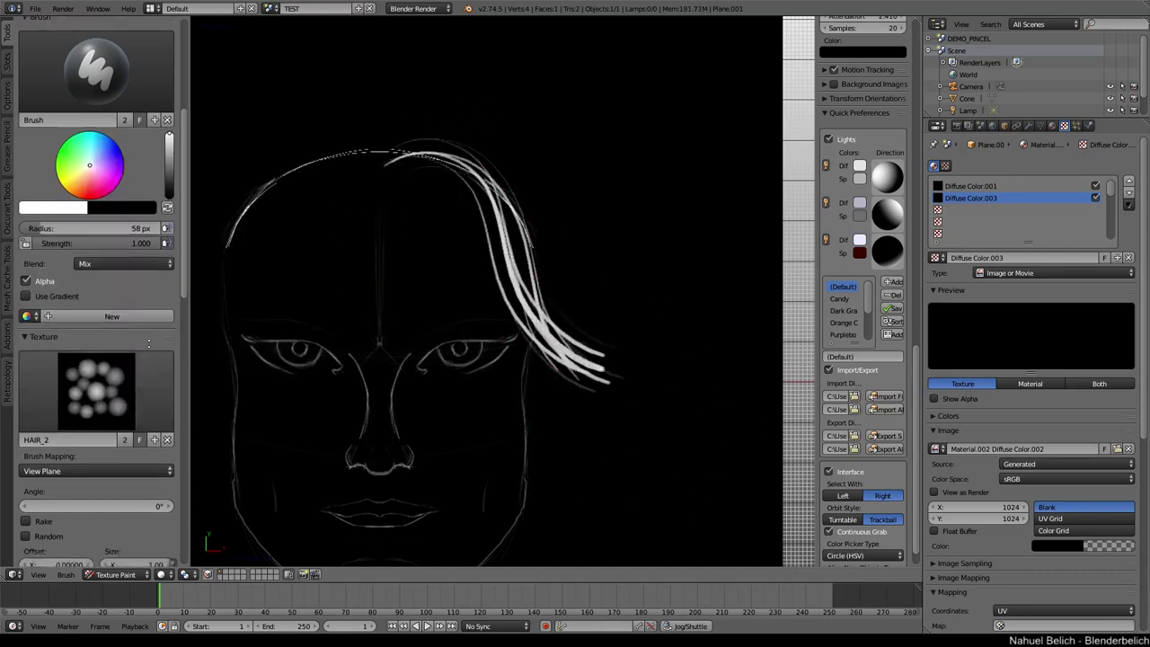
pyautogui.scroll(-6, 135, 331)
pyautogui.scroll(-1, 136, 331)
pyautogui.click(97, 472)
pyautogui.click(377, 247)
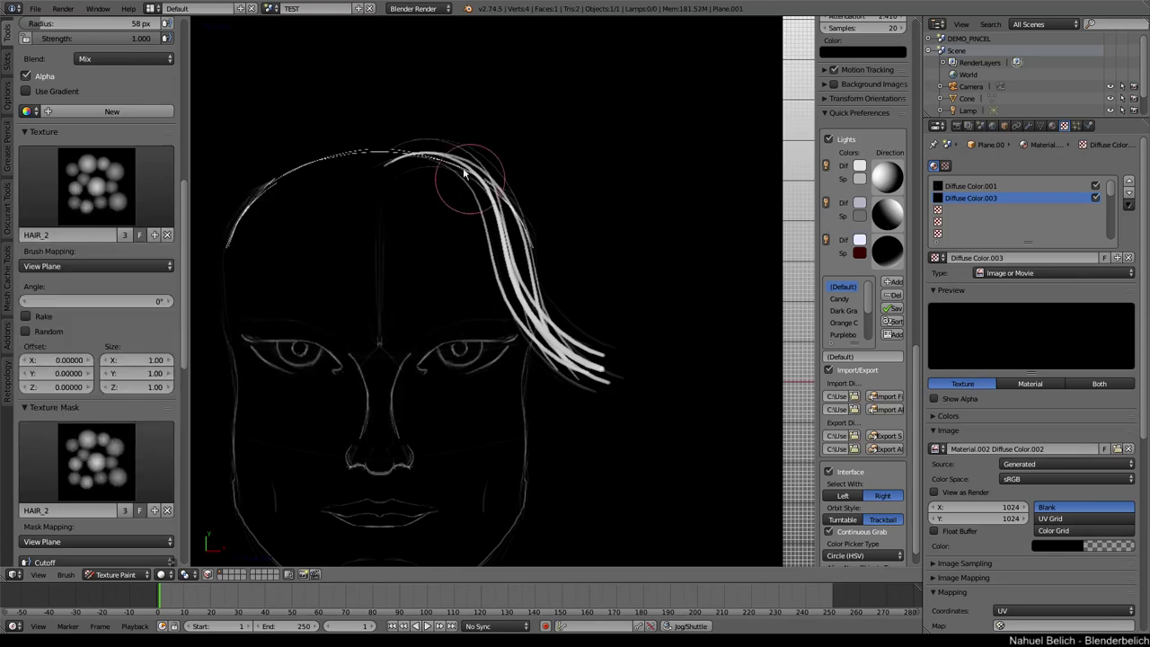
# Step: Paint long, dense locks from the crown down the right side of the face with upturned ends, undoing the first attempt
pyautogui.moveTo(431, 156)
pyautogui.mouseDown()
pyautogui.moveTo(548, 184)
pyautogui.moveTo(548, 386)
pyautogui.moveTo(651, 382)
pyautogui.mouseUp()
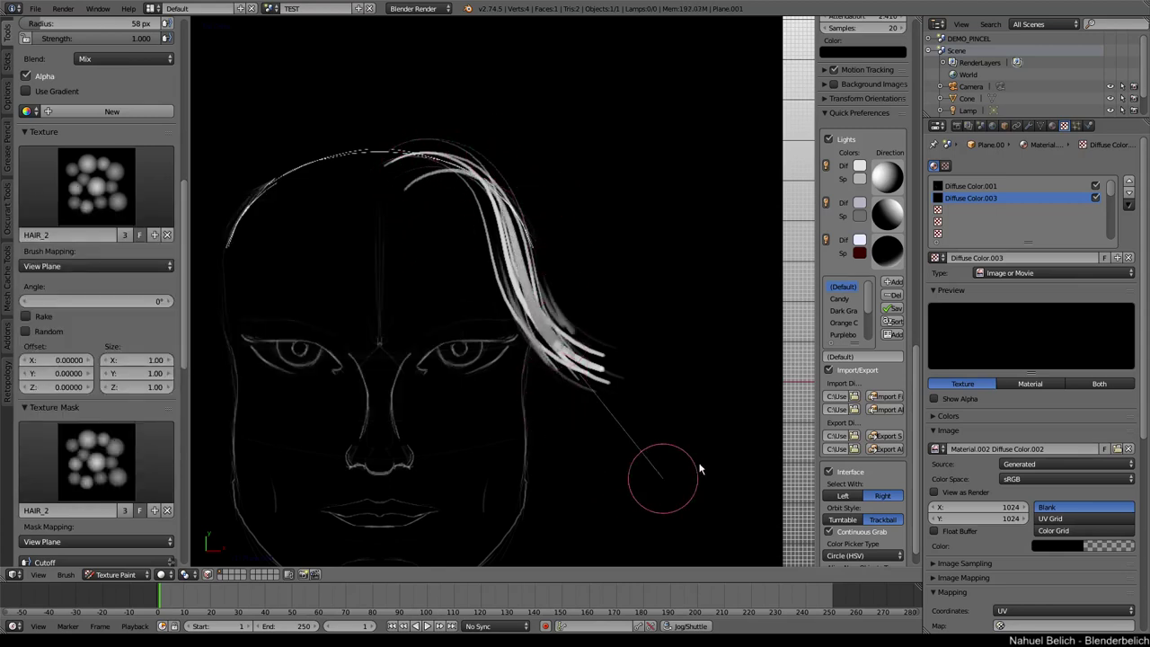
pyautogui.hotkey('ctrl', 'z')
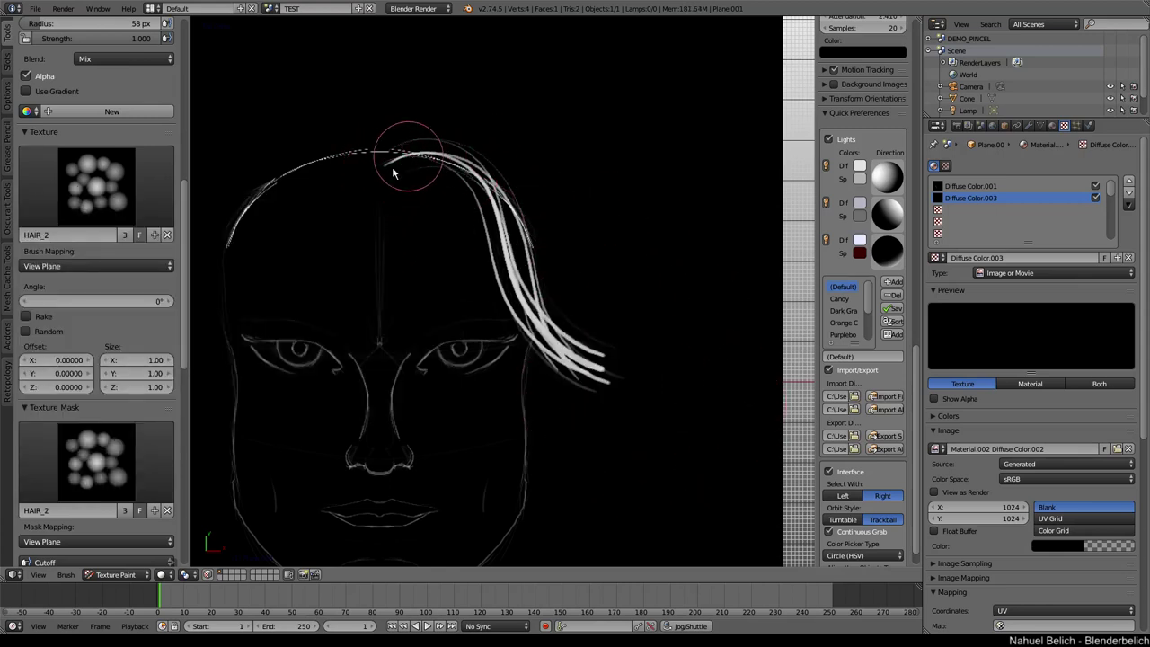
pyautogui.moveTo(405, 159)
pyautogui.mouseDown()
pyautogui.moveTo(492, 139)
pyautogui.moveTo(544, 220)
pyautogui.moveTo(562, 297)
pyautogui.moveTo(562, 451)
pyautogui.moveTo(646, 485)
pyautogui.moveTo(705, 400)
pyautogui.moveTo(673, 316)
pyautogui.mouseUp()
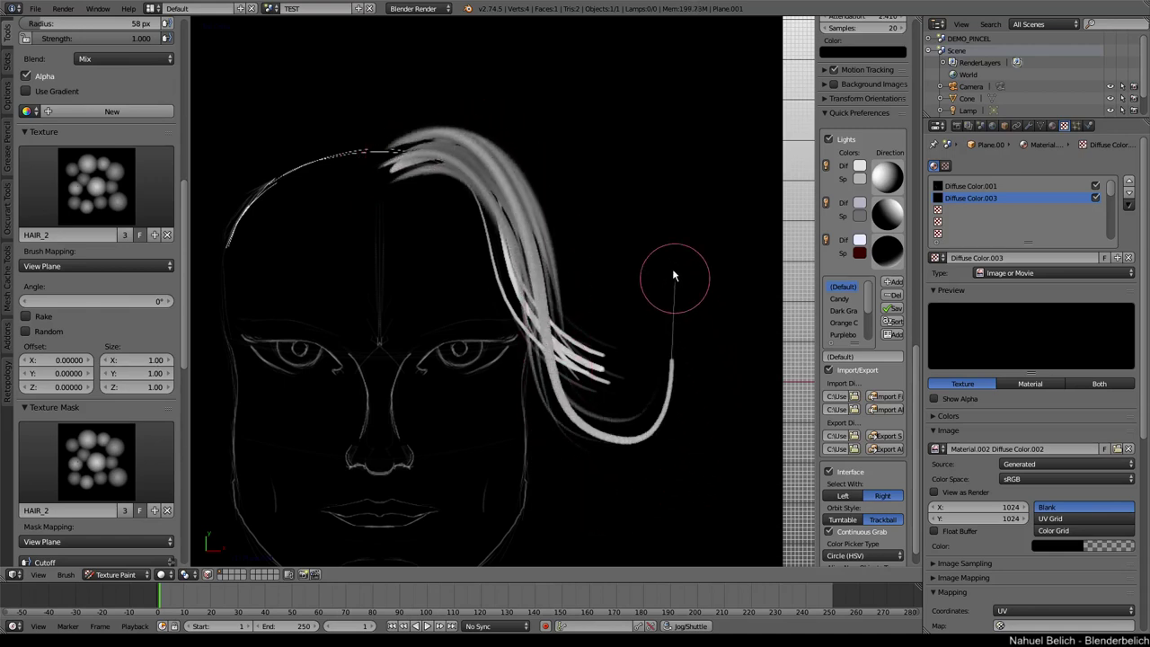
pyautogui.moveTo(472, 167)
pyautogui.mouseDown()
pyautogui.moveTo(592, 332)
pyautogui.moveTo(549, 543)
pyautogui.moveTo(636, 535)
pyautogui.moveTo(634, 401)
pyautogui.mouseUp()
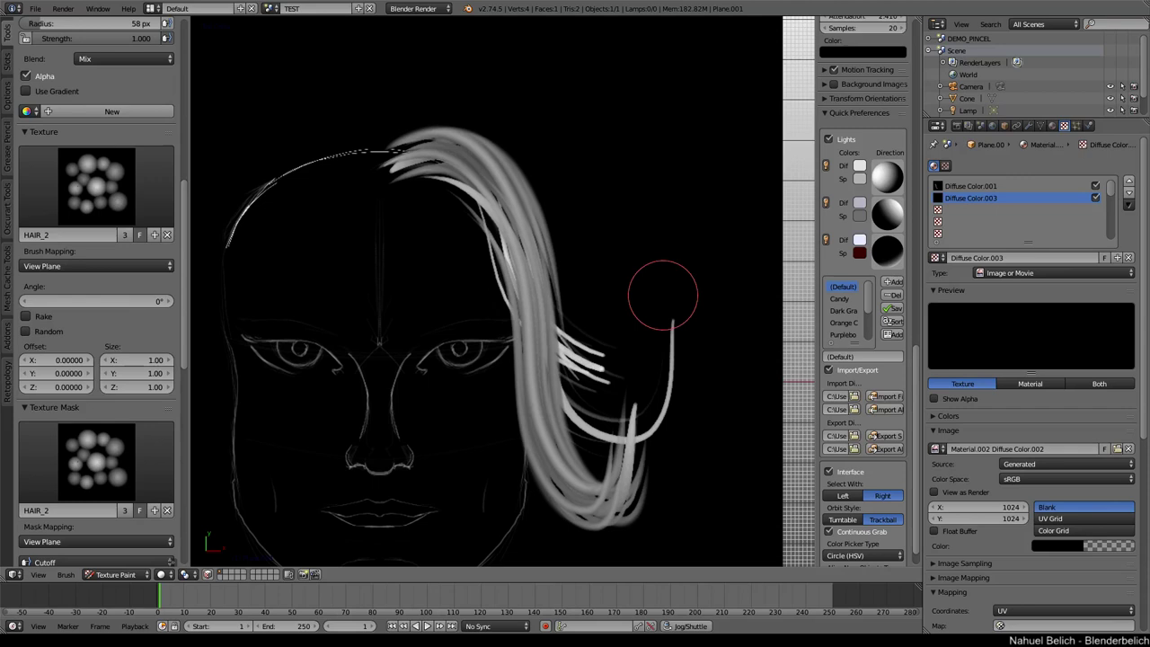
# Step: Check the pen settings in Wacom Tablet Properties and add more curved locks to the right side's hair, raising its volume above the crown
pyautogui.hotkey('alt', 'Tab')
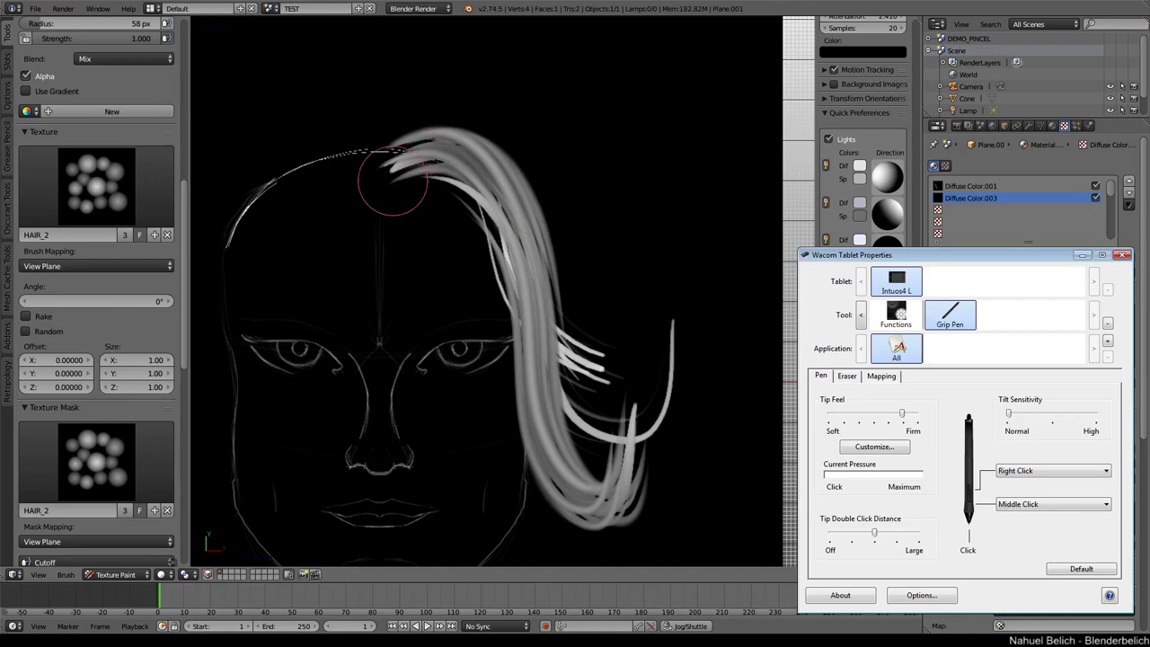
pyautogui.moveTo(392, 180); pyautogui.dragTo(465, 139)
pyautogui.moveTo(552, 270)
pyautogui.mouseDown()
pyautogui.moveTo(539, 588)
pyautogui.moveTo(644, 517)
pyautogui.moveTo(638, 359)
pyautogui.mouseUp()
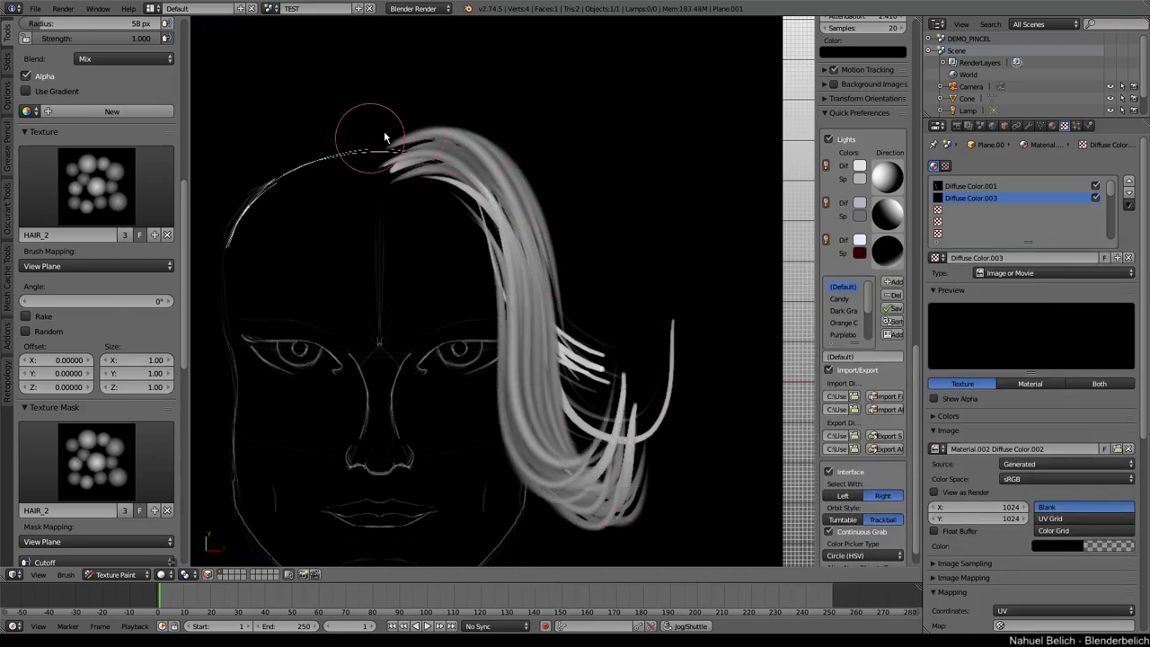
pyautogui.moveTo(378, 165)
pyautogui.mouseDown()
pyautogui.moveTo(454, 69)
pyautogui.moveTo(560, 141)
pyautogui.moveTo(526, 193)
pyautogui.moveTo(590, 530)
pyautogui.moveTo(700, 443)
pyautogui.moveTo(668, 245)
pyautogui.moveTo(629, 198)
pyautogui.mouseUp()
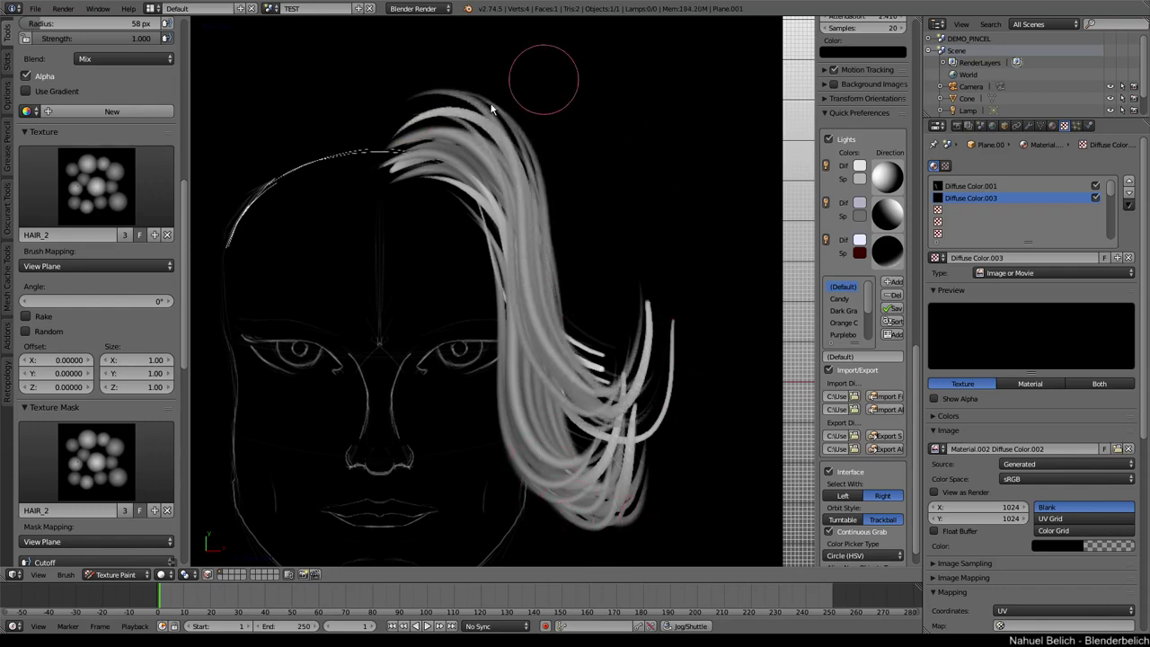
# Step: Switch both the texture mask and the brush texture to HAIR_1
pyautogui.scroll(2, 378, 145)
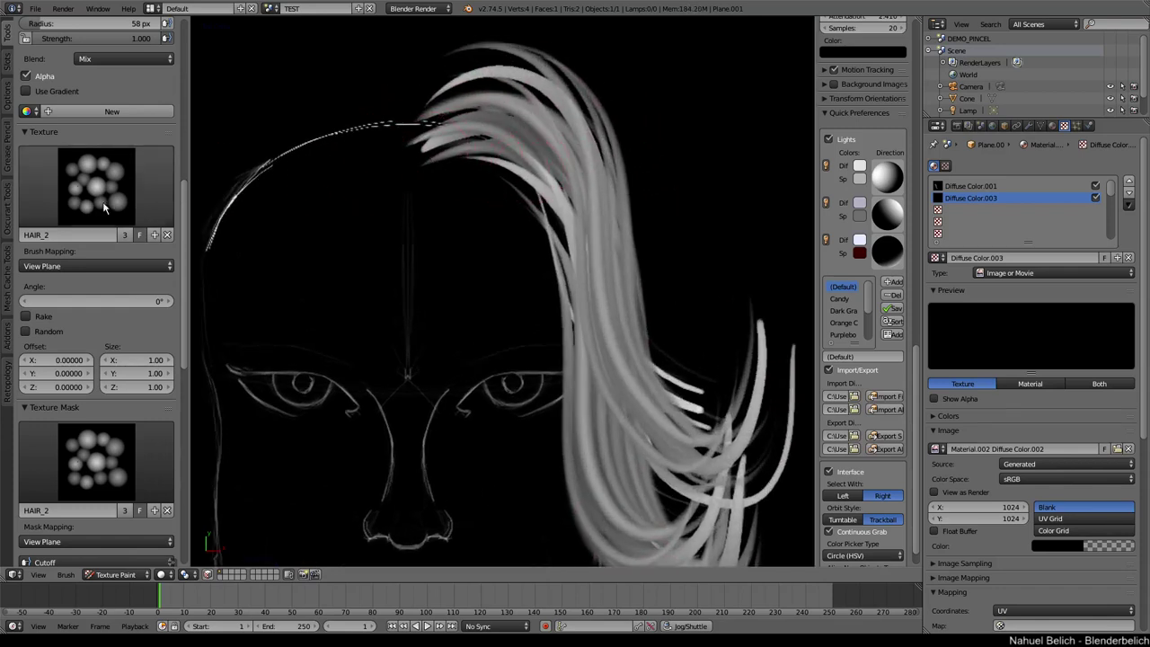
pyautogui.click(70, 485)
pyautogui.click(378, 254)
pyautogui.click(132, 195)
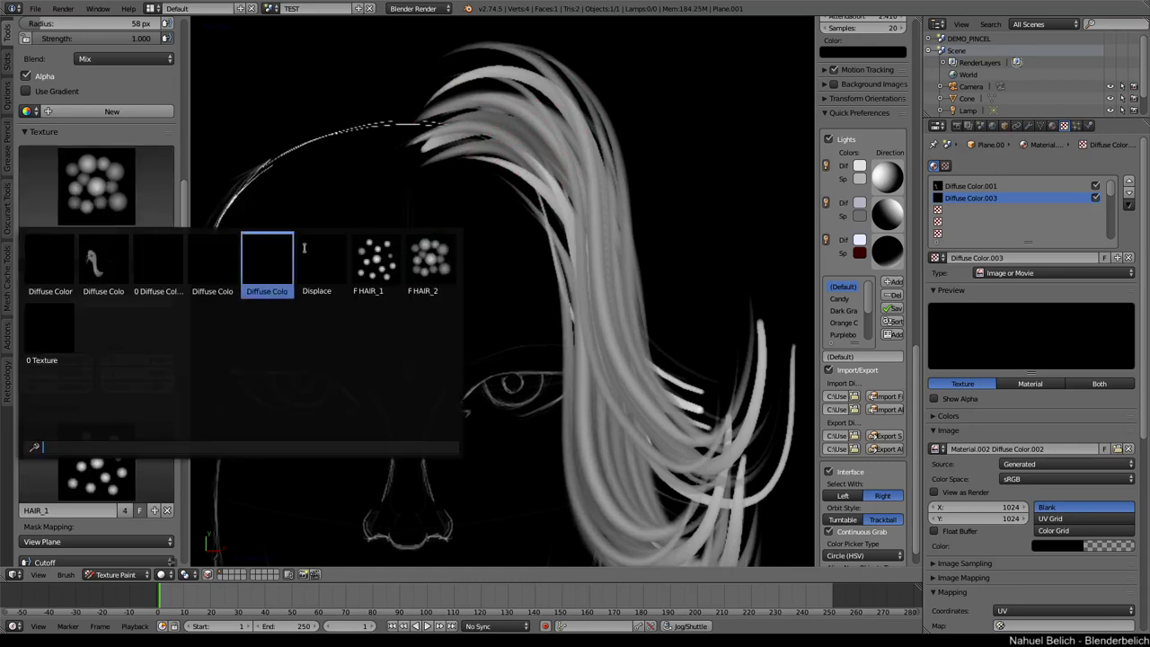
pyautogui.click(369, 238)
# Step: Paint fine, light strands over the right side's thick hair, from the crown roots down past the eye toward the curled ends
pyautogui.click(460, 142)
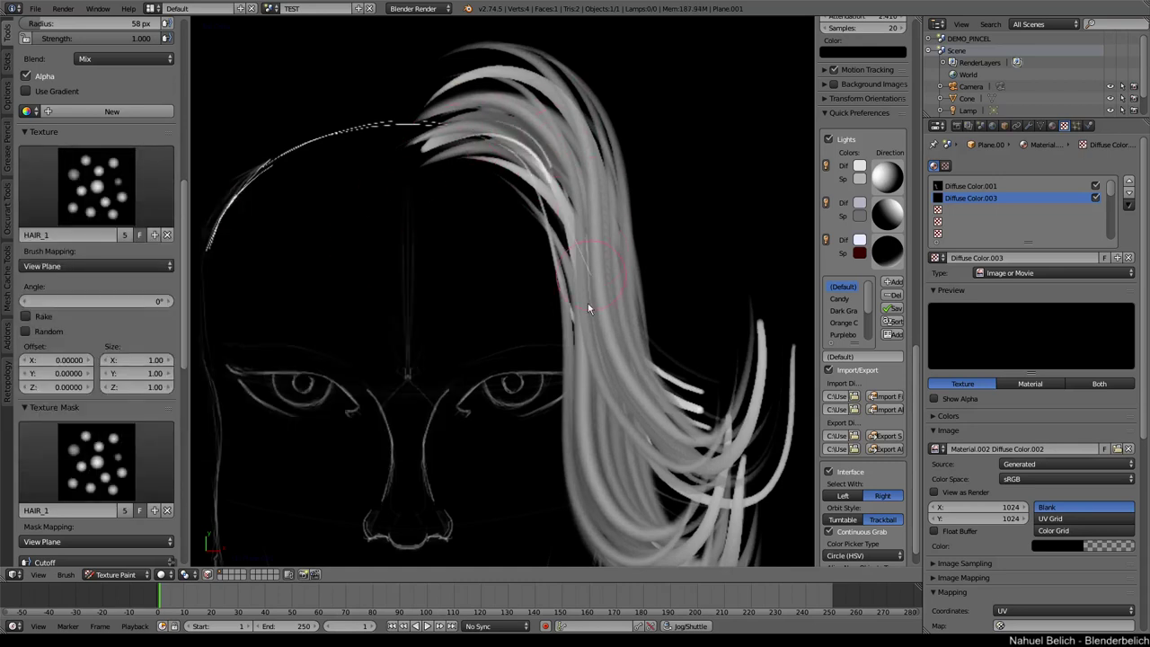
pyautogui.moveTo(589, 309); pyautogui.dragTo(601, 339)
pyautogui.moveTo(532, 77)
pyautogui.mouseDown()
pyautogui.moveTo(578, 441)
pyautogui.moveTo(648, 376)
pyautogui.mouseUp()
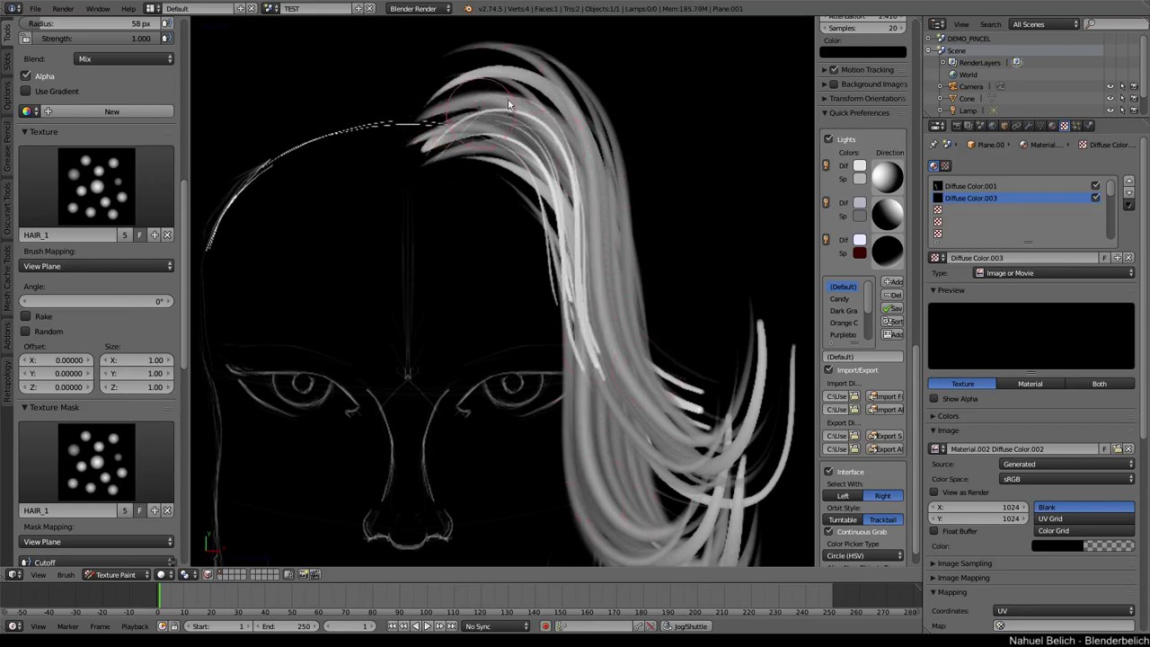
pyautogui.moveTo(621, 194)
pyautogui.mouseDown()
pyautogui.moveTo(590, 441)
pyautogui.moveTo(656, 551)
pyautogui.moveTo(663, 538)
pyautogui.mouseUp()
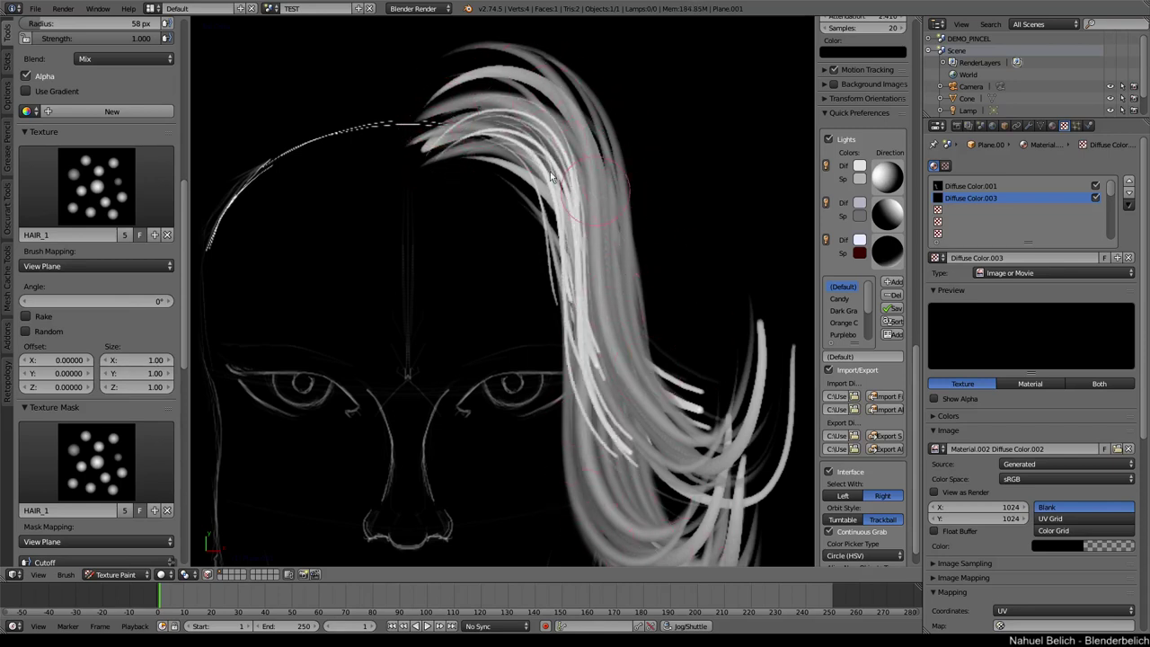
pyautogui.moveTo(597, 368); pyautogui.dragTo(676, 565)
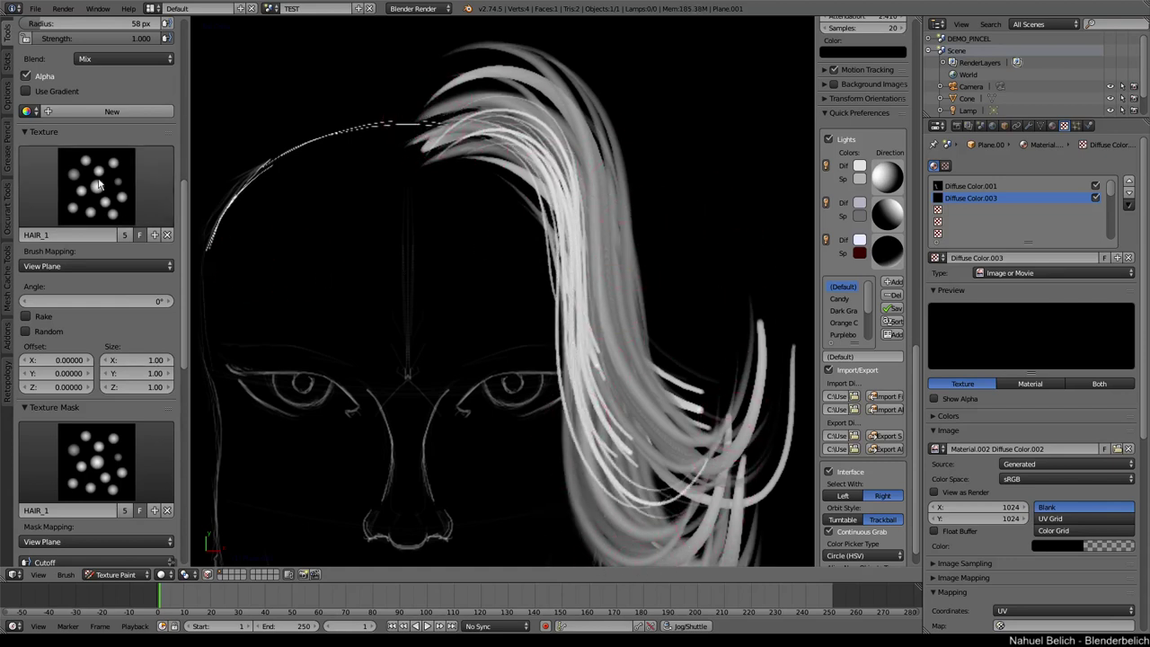
pyautogui.keyDown('shift'); pyautogui.moveTo(552, 166); pyautogui.dragTo(530, 262, button='middle'); pyautogui.keyUp('shift')
pyautogui.scroll(4, 436, 162)
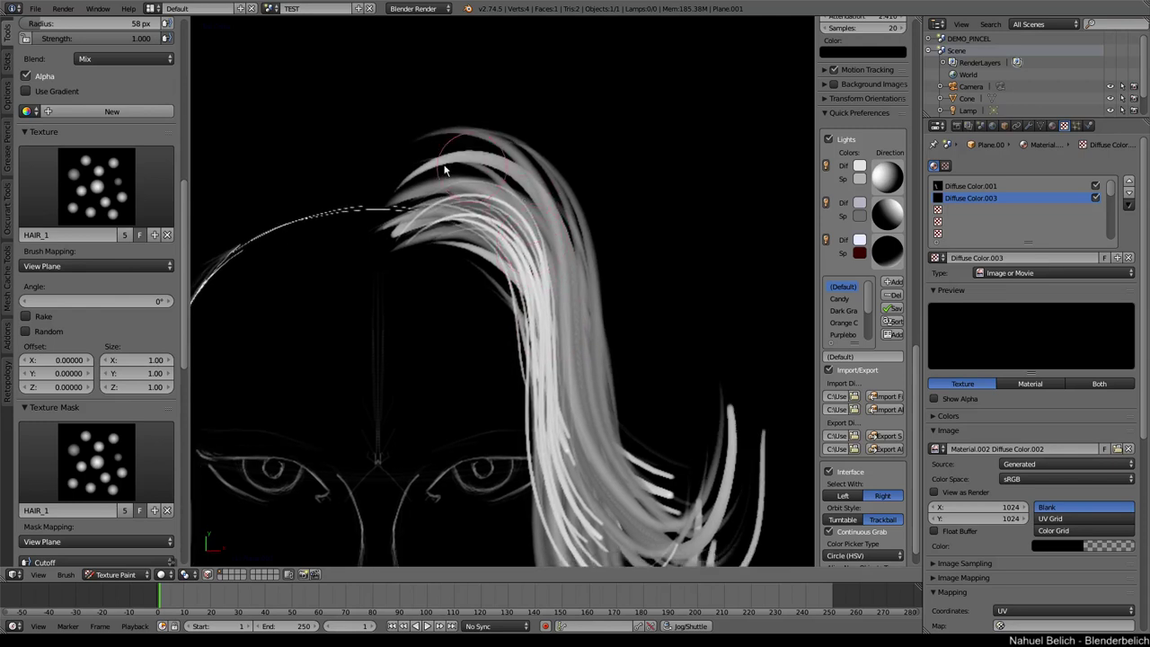
pyautogui.keyDown('shift'); pyautogui.moveTo(443, 118); pyautogui.dragTo(416, 282, button='middle'); pyautogui.keyUp('shift')
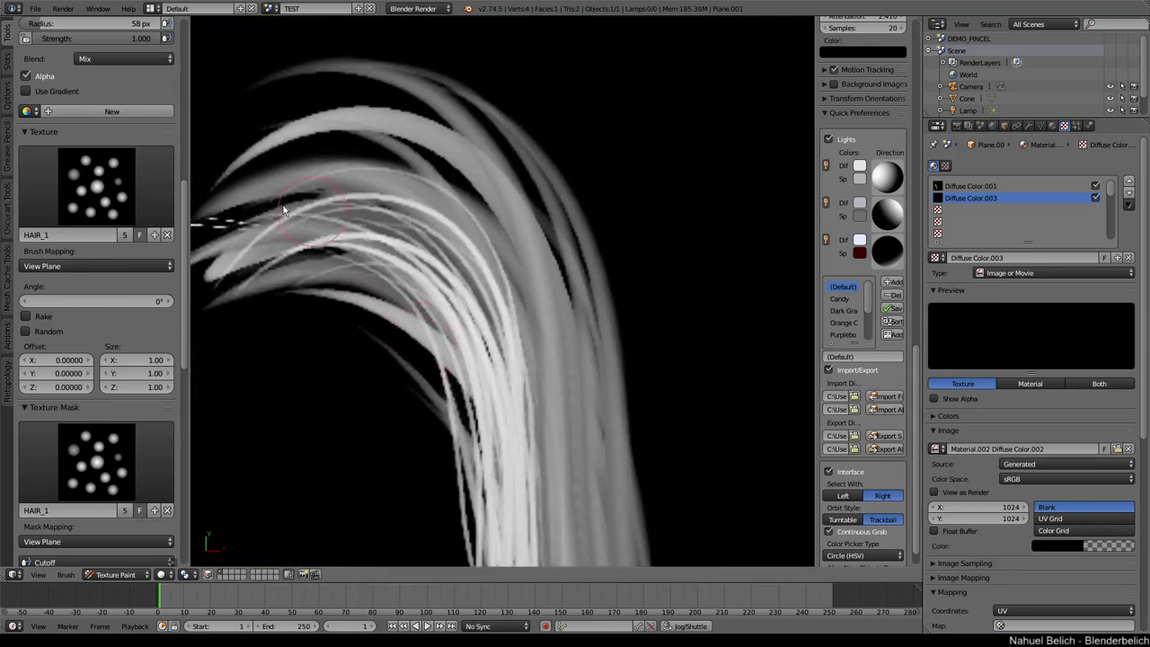
pyautogui.scroll(-5, 553, 214)
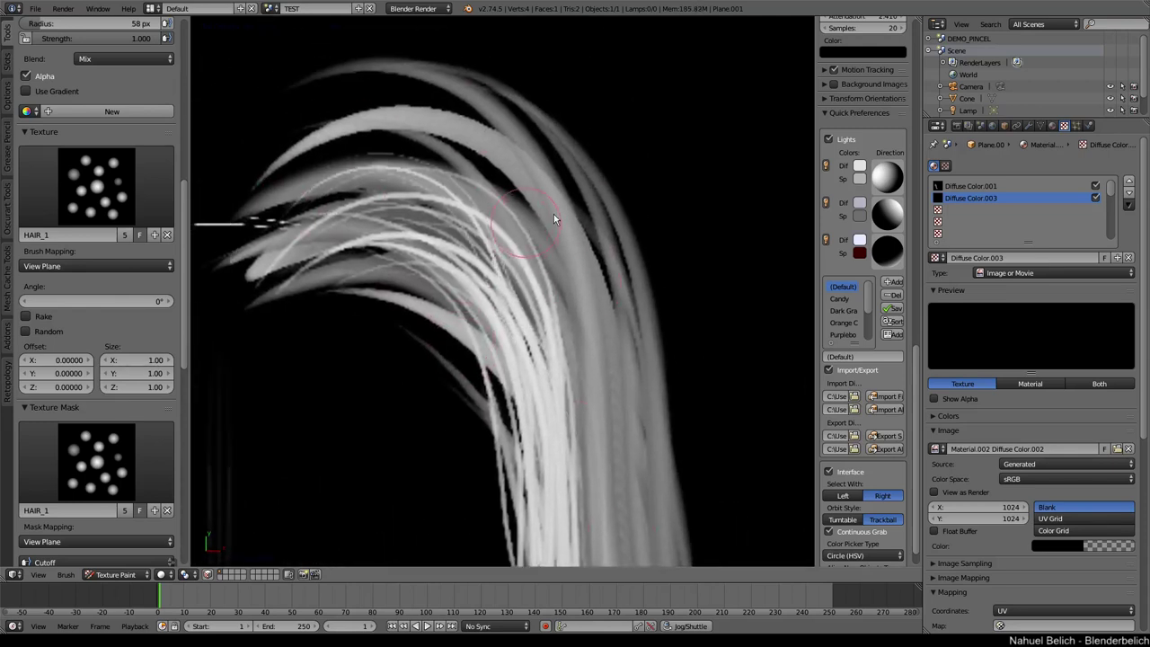
# Step: Enlarge the brush radius to 82 px and paint thin locks rising from the crown's left side and arching right, undoing one stroke
pyautogui.keyDown('ctrl'); pyautogui.moveTo(580, 357); pyautogui.dragTo(606, 315, button='middle'); pyautogui.keyUp('ctrl')
pyautogui.keyDown('shift'); pyautogui.moveTo(458, 323); pyautogui.dragTo(536, 272, button='middle'); pyautogui.keyUp('shift')
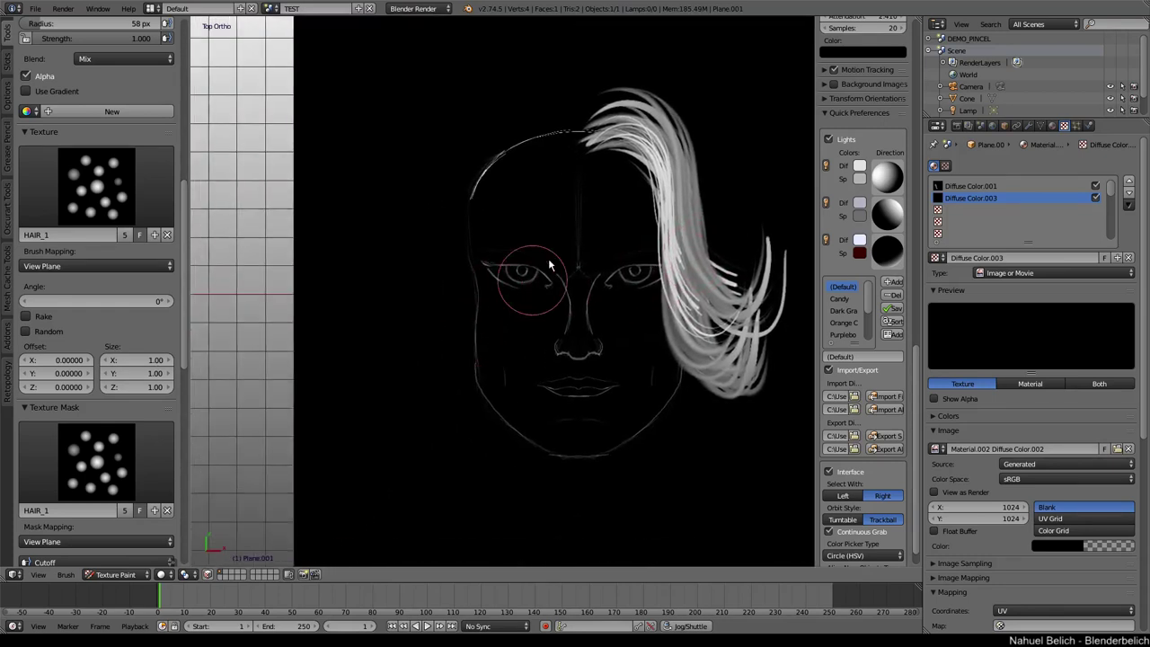
pyautogui.scroll(8, 480, 363)
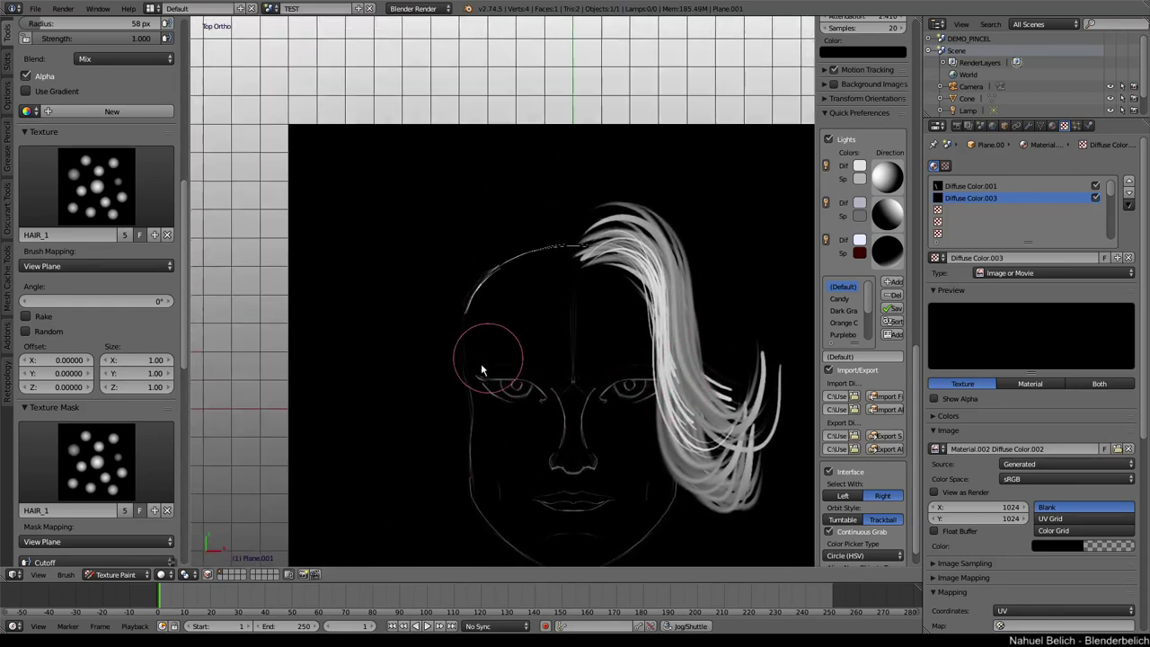
pyautogui.scroll(-1, 554, 267)
pyautogui.press('f')
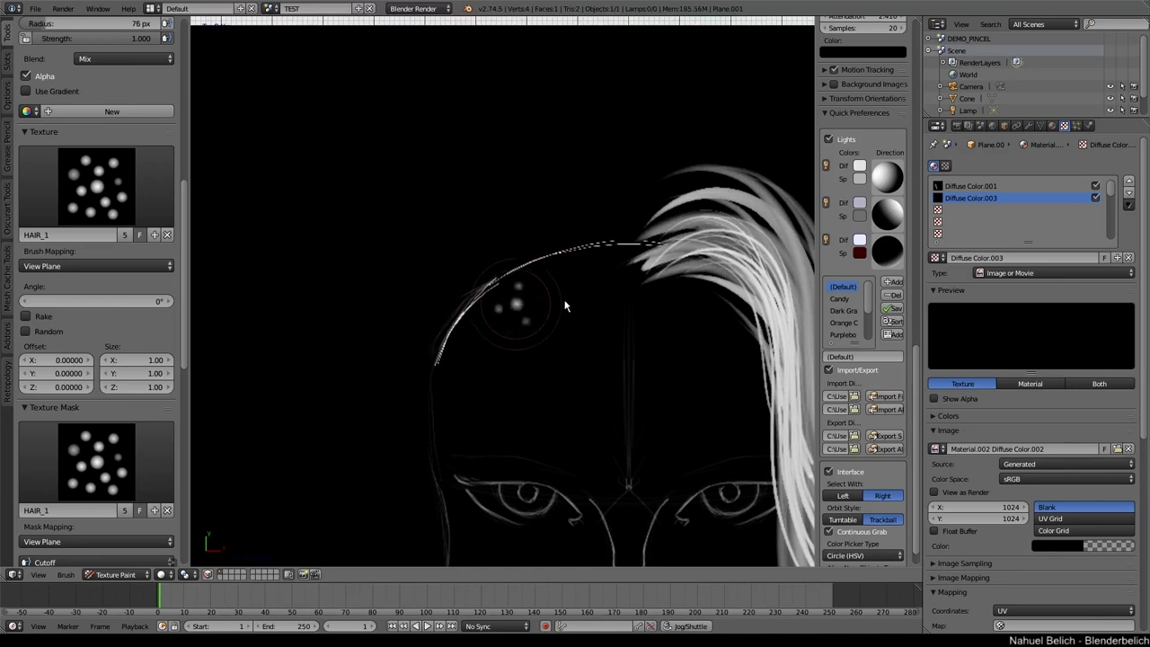
pyautogui.moveTo(537, 280)
pyautogui.mouseDown()
pyautogui.moveTo(568, 133)
pyautogui.moveTo(595, 124)
pyautogui.mouseUp()
pyautogui.moveTo(553, 300)
pyautogui.mouseDown()
pyautogui.moveTo(539, 260)
pyautogui.moveTo(658, 88)
pyautogui.mouseUp()
pyautogui.hotkey('ctrl', 'z')
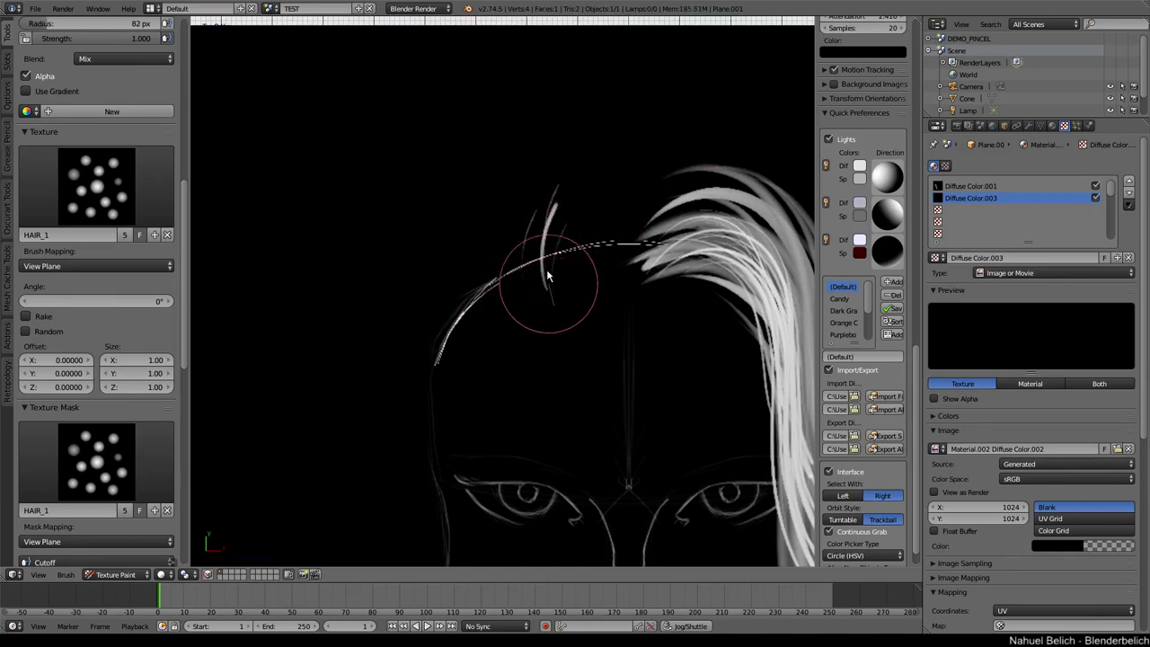
pyautogui.moveTo(546, 272)
pyautogui.mouseDown()
pyautogui.moveTo(573, 166)
pyautogui.moveTo(628, 115)
pyautogui.moveTo(688, 96)
pyautogui.mouseUp()
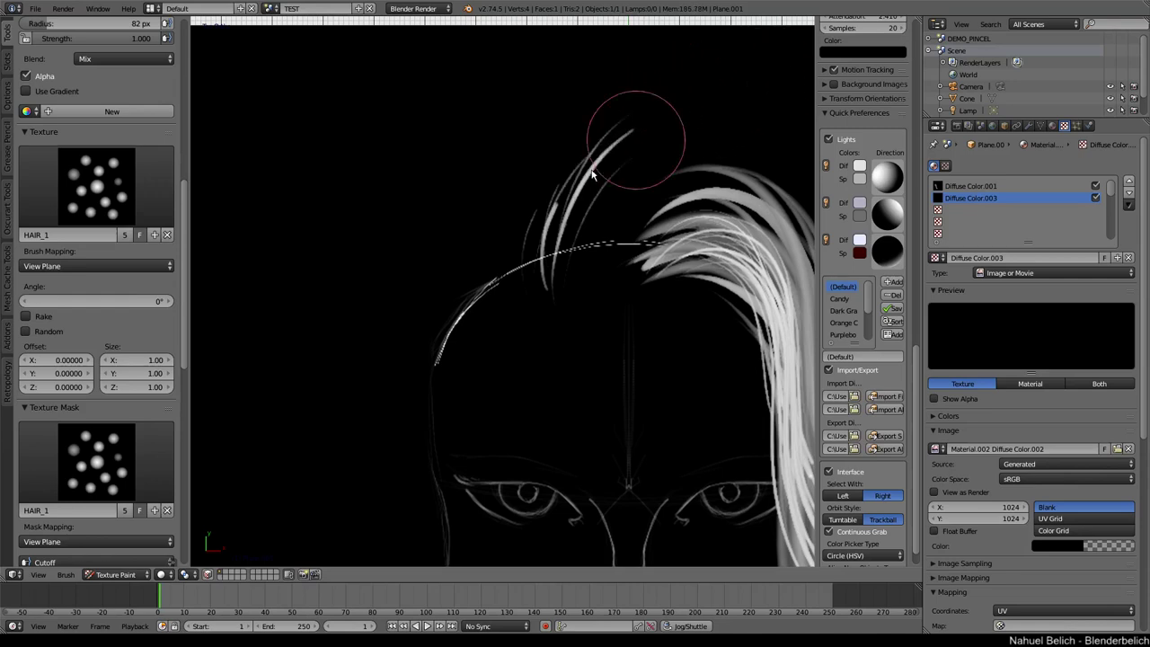
pyautogui.moveTo(518, 275)
pyautogui.mouseDown()
pyautogui.moveTo(513, 200)
pyautogui.moveTo(560, 104)
pyautogui.moveTo(673, 77)
pyautogui.mouseUp()
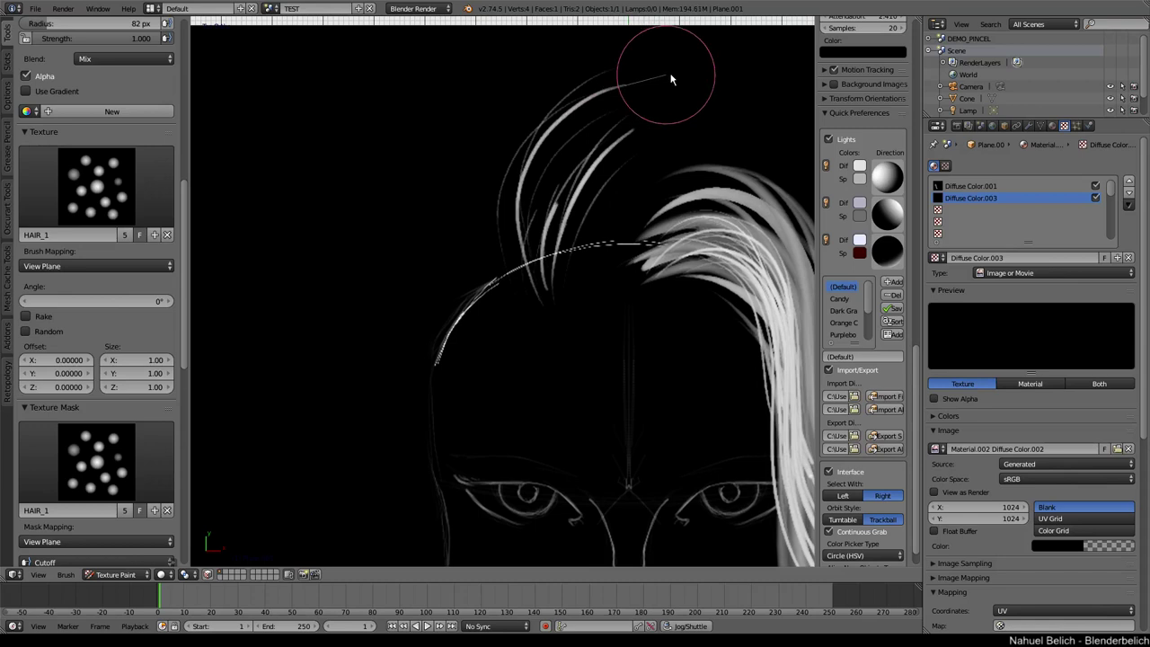
# Step: Check the pen settings in Wacom Tablet Properties and paint spiky white strands across the left hairline, undoing the first attempt
pyautogui.hotkey('alt', 'Tab')
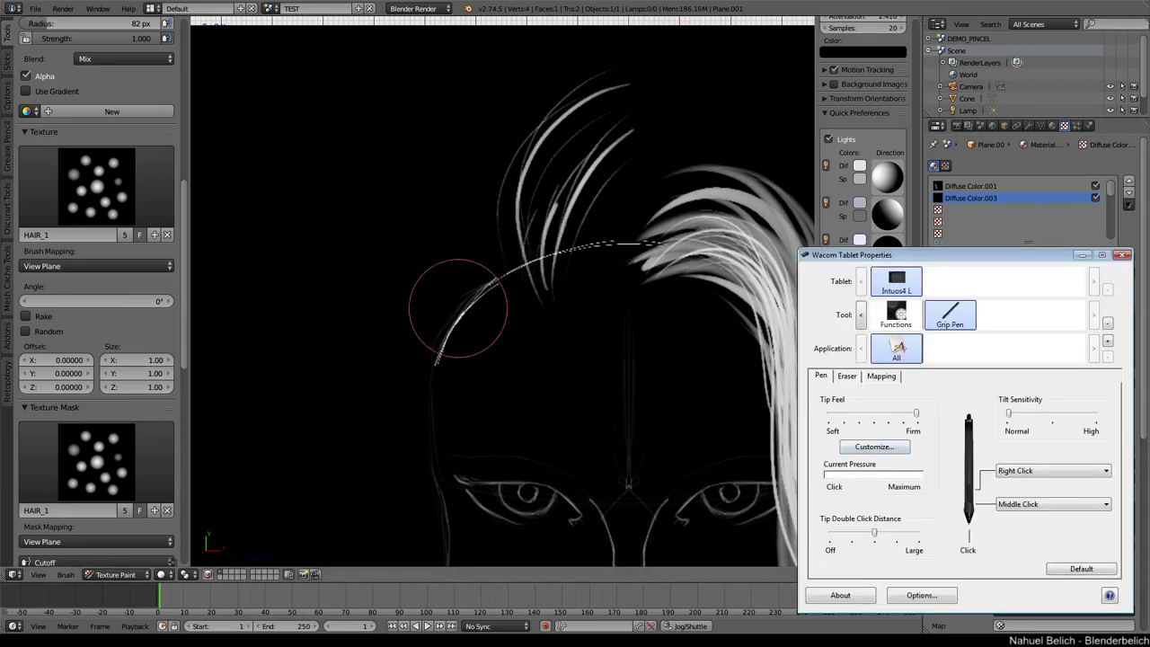
pyautogui.moveTo(545, 311); pyautogui.dragTo(504, 296)
pyautogui.moveTo(435, 244)
pyautogui.mouseDown()
pyautogui.moveTo(441, 138)
pyautogui.moveTo(505, 63)
pyautogui.moveTo(507, 73)
pyautogui.mouseUp()
pyautogui.hotkey('ctrl', 'z')
pyautogui.moveTo(472, 130)
pyautogui.mouseDown()
pyautogui.moveTo(449, 179)
pyautogui.moveTo(500, 333)
pyautogui.moveTo(606, 376)
pyautogui.mouseUp()
pyautogui.moveTo(458, 81)
pyautogui.mouseDown()
pyautogui.moveTo(444, 380)
pyautogui.moveTo(600, 420)
pyautogui.mouseUp()
pyautogui.moveTo(534, 80)
pyautogui.mouseDown()
pyautogui.moveTo(527, 335)
pyautogui.moveTo(629, 369)
pyautogui.moveTo(648, 364)
pyautogui.mouseUp()
# Step: Try a bright green brush color with one stroke over the left white strands, and darken the green
pyautogui.scroll(7, 65, 208)
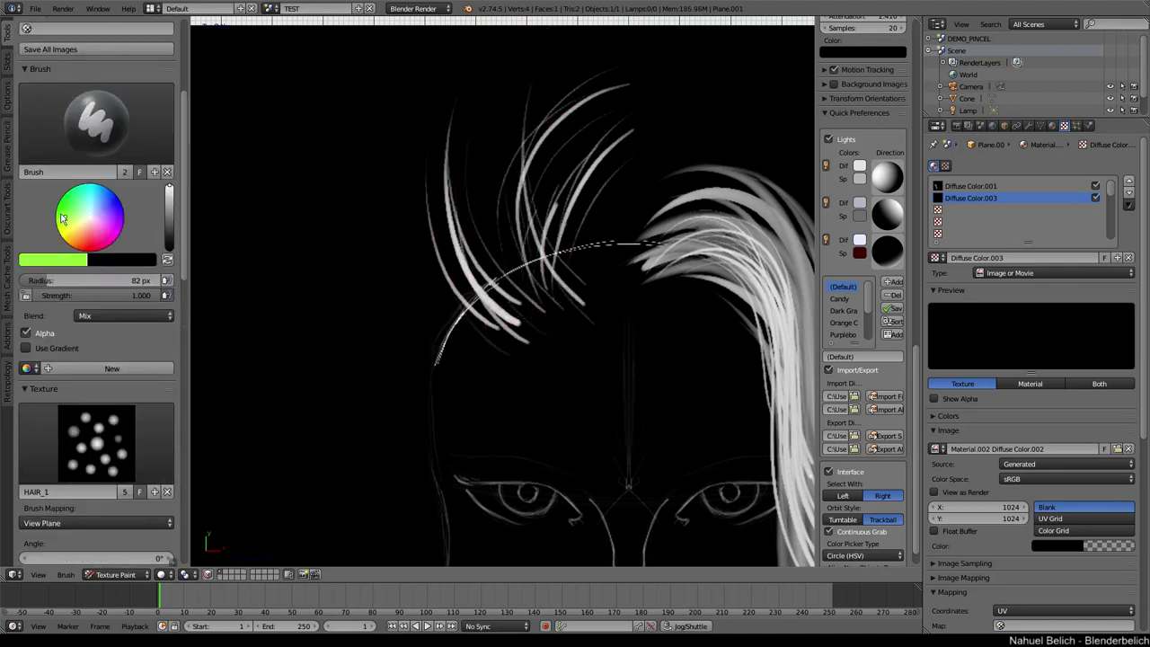
pyautogui.moveTo(459, 95)
pyautogui.mouseDown()
pyautogui.moveTo(454, 288)
pyautogui.moveTo(602, 372)
pyautogui.moveTo(448, 295)
pyautogui.moveTo(549, 422)
pyautogui.moveTo(589, 425)
pyautogui.mouseUp()
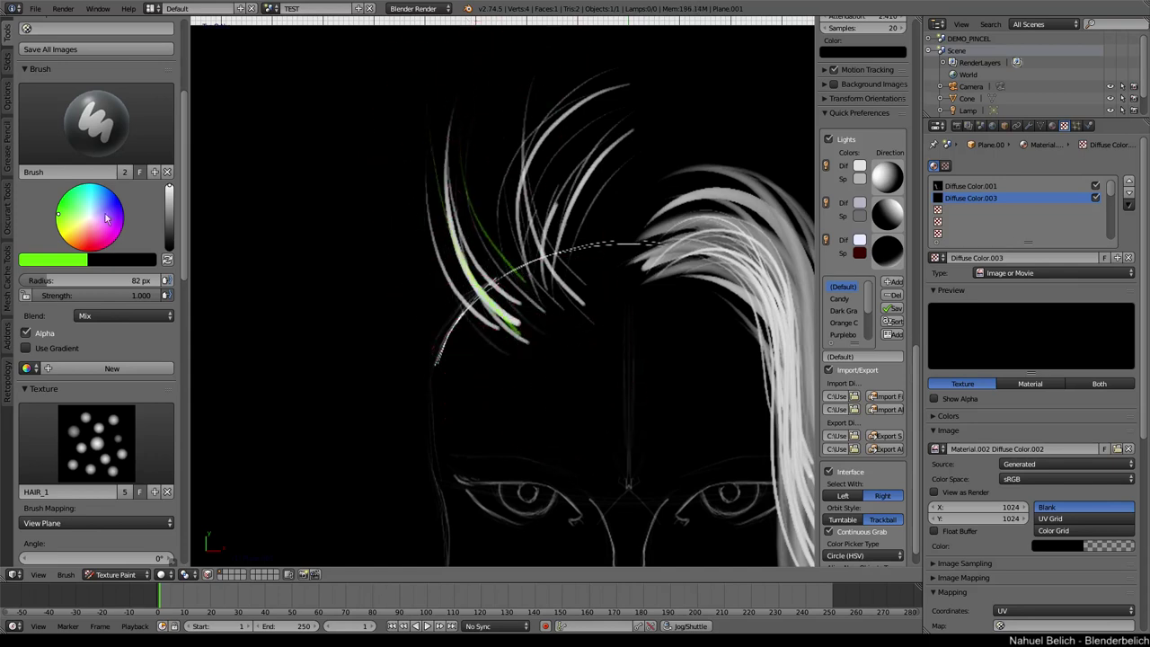
pyautogui.click(75, 261)
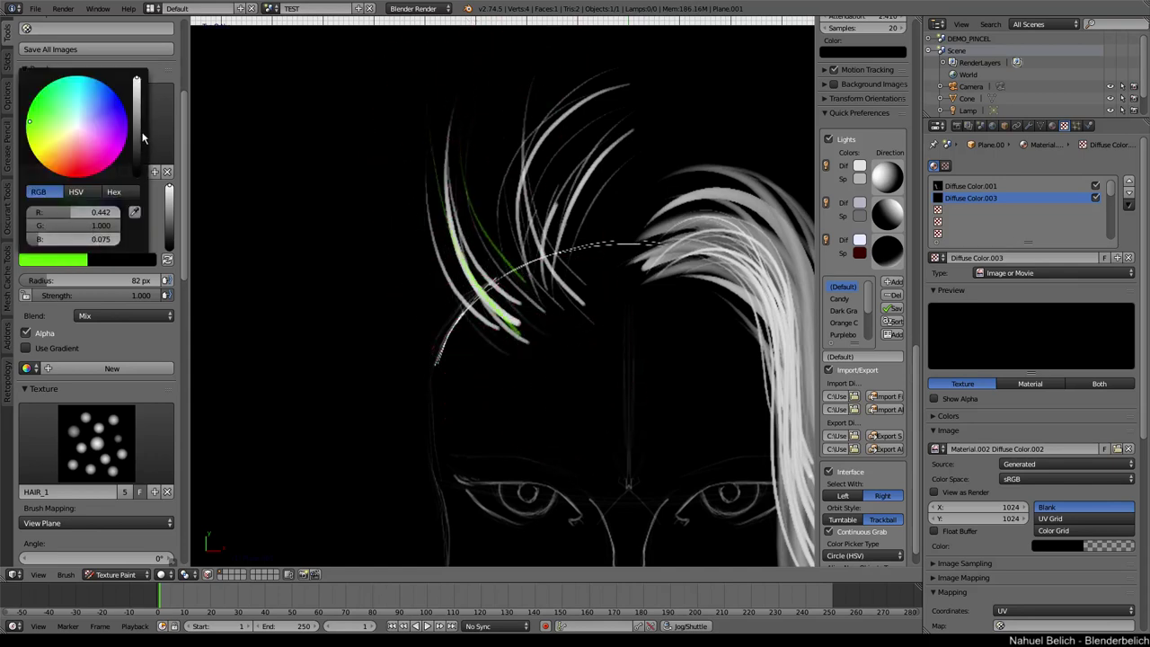
pyautogui.moveTo(139, 138)
pyautogui.mouseDown()
pyautogui.moveTo(138, 147)
pyautogui.moveTo(137, 111)
pyautogui.mouseUp()
# Step: Paint dark green locks fanning up and outward from the left hairline over the white strands
pyautogui.moveTo(499, 72)
pyautogui.mouseDown()
pyautogui.moveTo(472, 269)
pyautogui.moveTo(580, 397)
pyautogui.moveTo(586, 359)
pyautogui.mouseUp()
pyautogui.moveTo(339, 167)
pyautogui.mouseDown()
pyautogui.moveTo(450, 370)
pyautogui.moveTo(632, 356)
pyautogui.mouseUp()
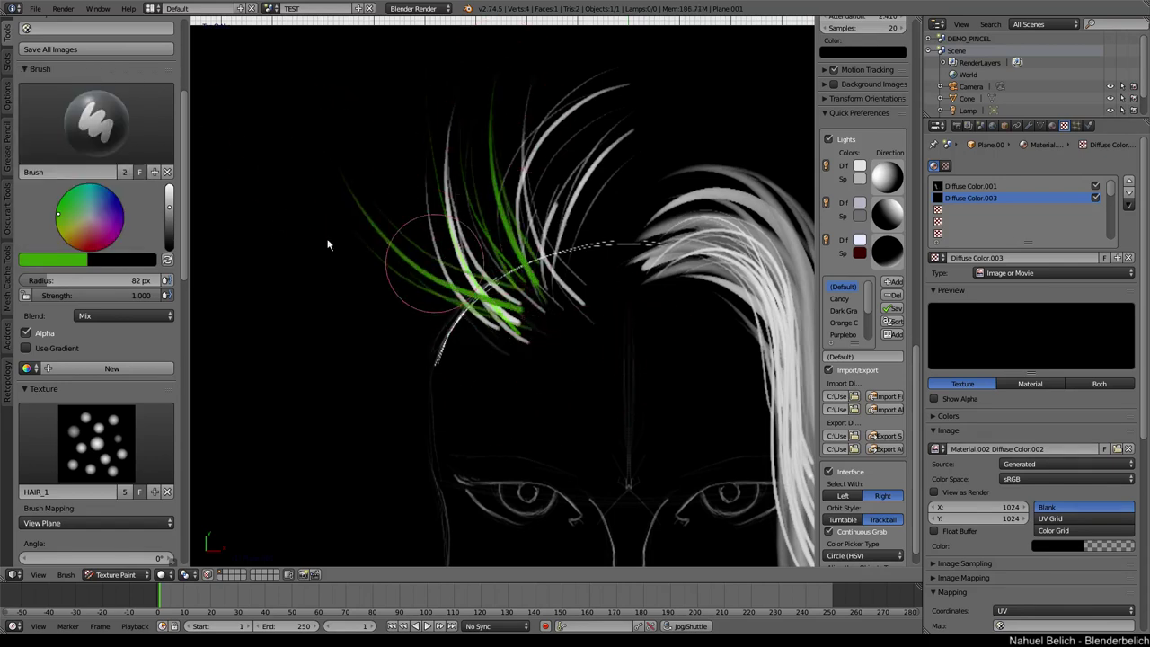
pyautogui.moveTo(281, 189); pyautogui.dragTo(490, 359)
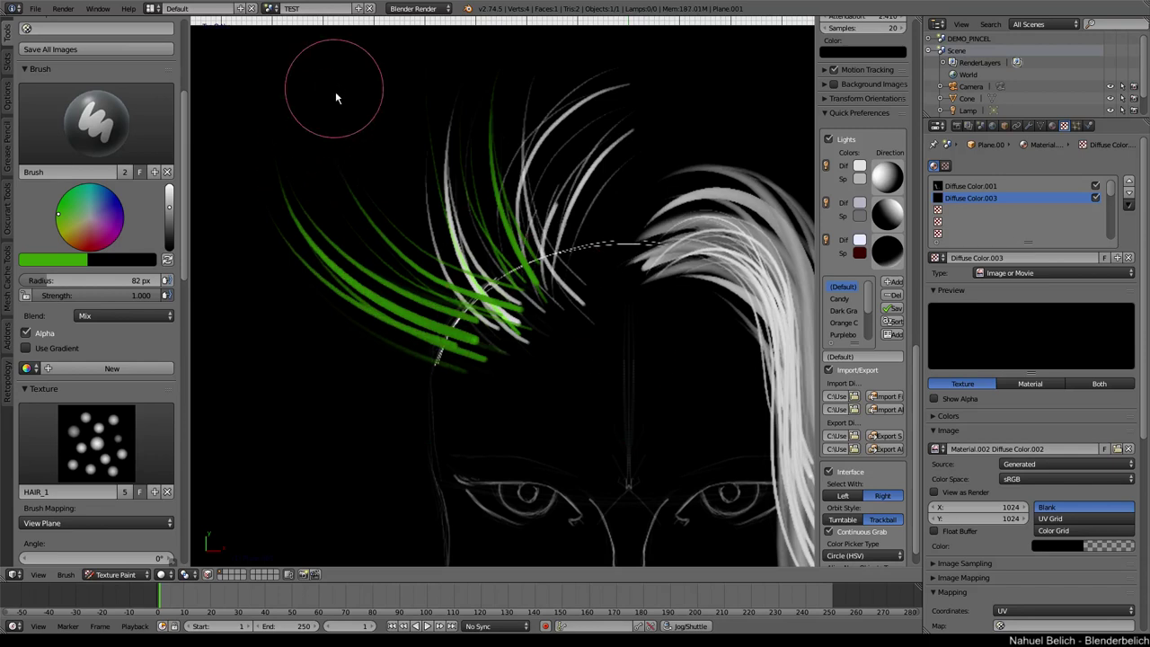
pyautogui.moveTo(335, 101)
pyautogui.mouseDown()
pyautogui.moveTo(421, 365)
pyautogui.moveTo(631, 401)
pyautogui.moveTo(626, 389)
pyautogui.mouseUp()
pyautogui.moveTo(430, 70)
pyautogui.mouseDown()
pyautogui.moveTo(433, 258)
pyautogui.moveTo(578, 398)
pyautogui.mouseUp()
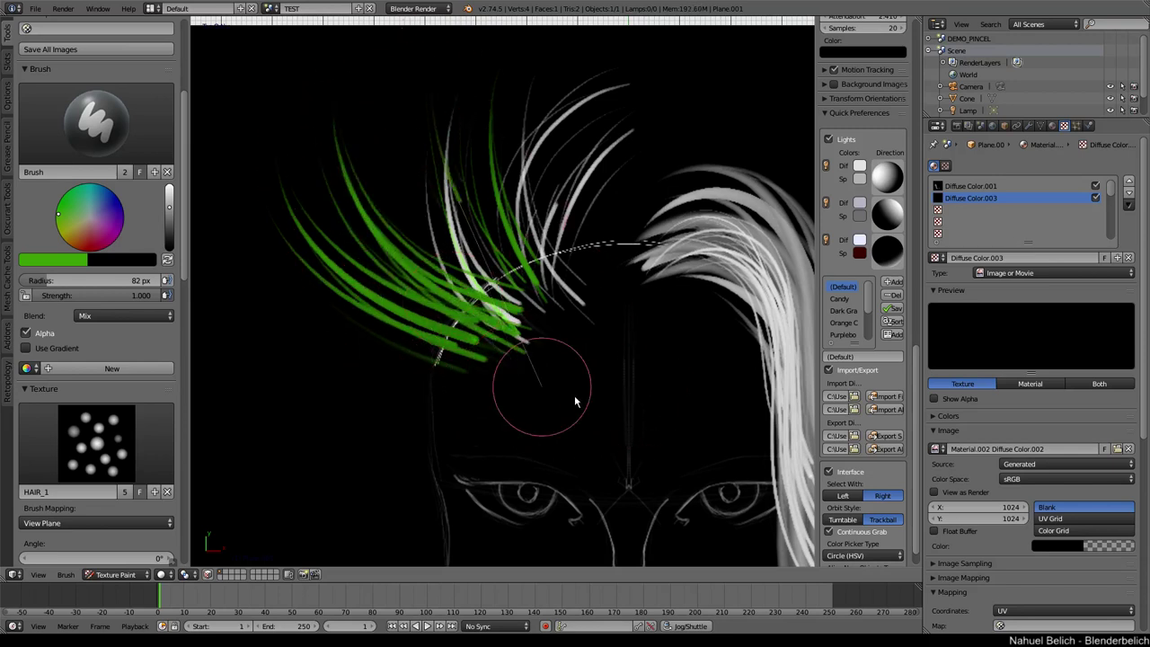
# Step: Set the brush blend mode to Luminosity and paint strands across the green hair and just below it
pyautogui.click(169, 320)
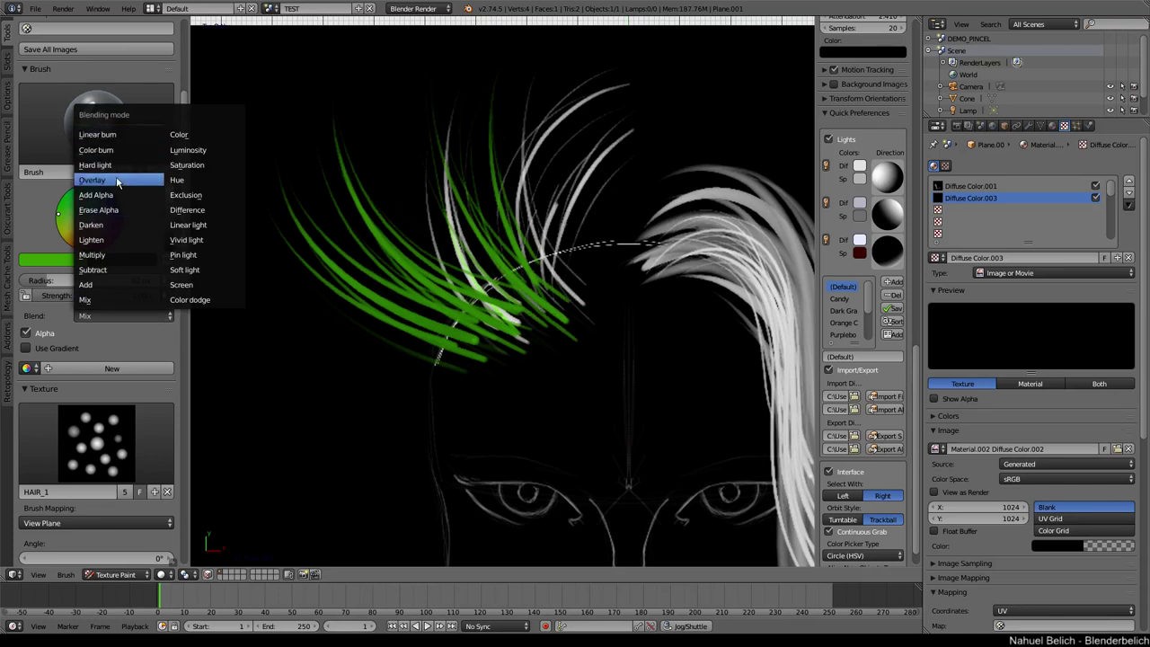
pyautogui.click(190, 151)
pyautogui.moveTo(357, 152)
pyautogui.mouseDown()
pyautogui.moveTo(449, 291)
pyautogui.moveTo(628, 344)
pyautogui.moveTo(644, 325)
pyautogui.mouseUp()
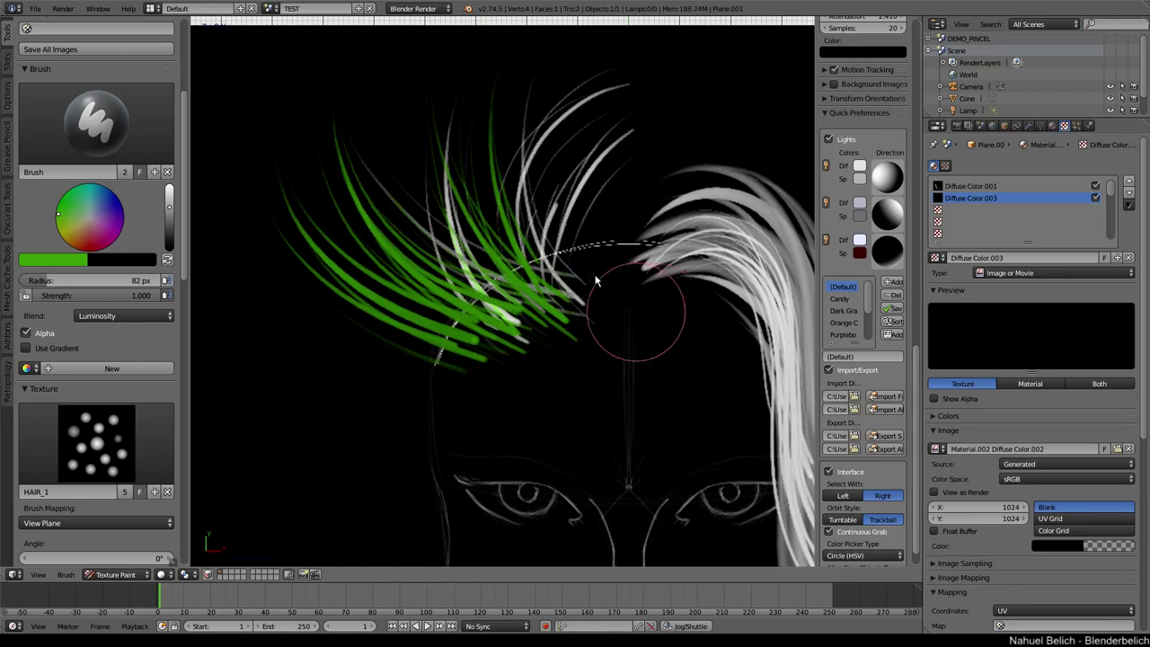
pyautogui.moveTo(478, 372); pyautogui.dragTo(654, 357)
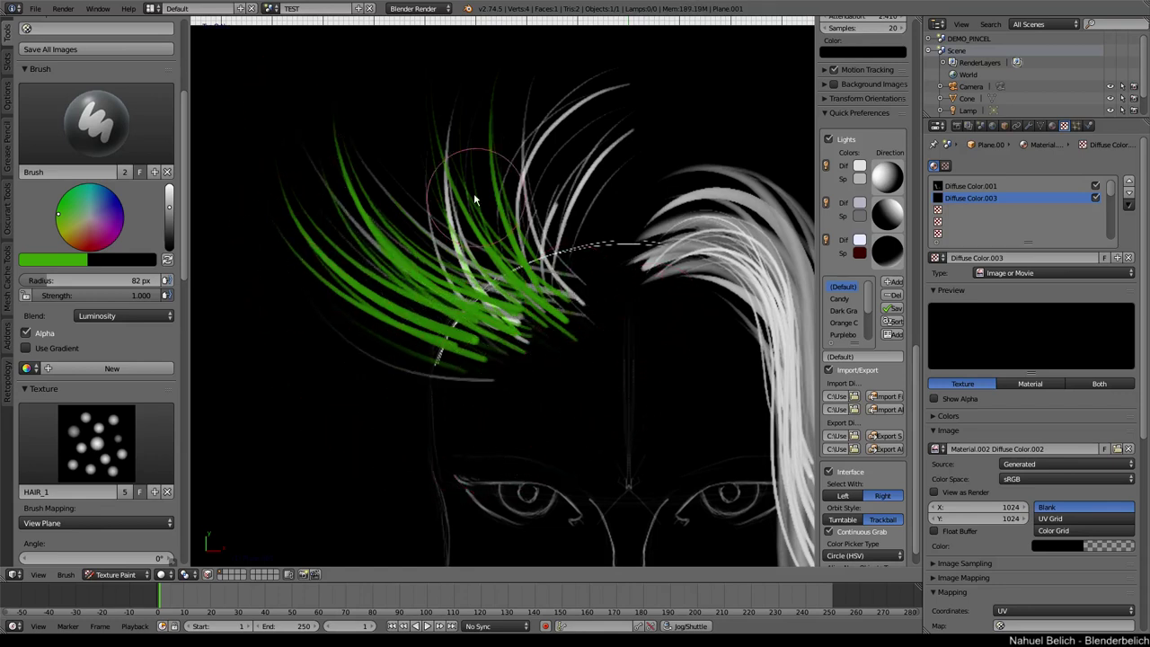
# Step: Paint long gray curved strands below and over the green locks on the left side of the head, undoing the last stroke
pyautogui.scroll(-1, 233, 395)
pyautogui.scroll(-10, 127, 276)
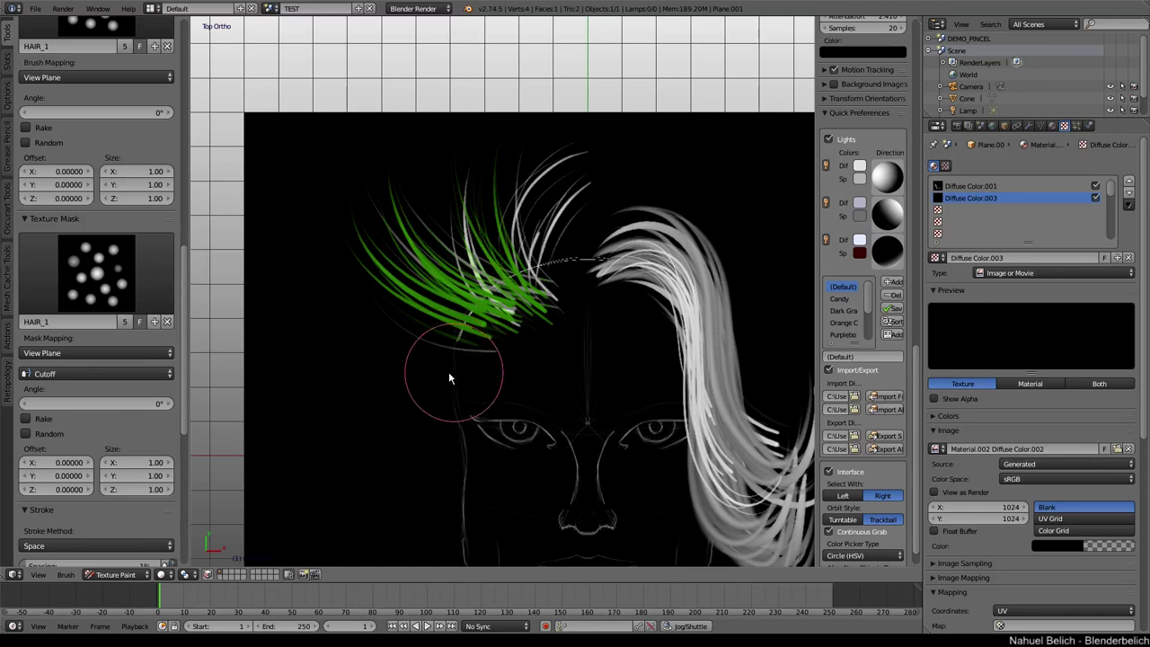
pyautogui.moveTo(448, 378); pyautogui.dragTo(388, 249, button='middle')
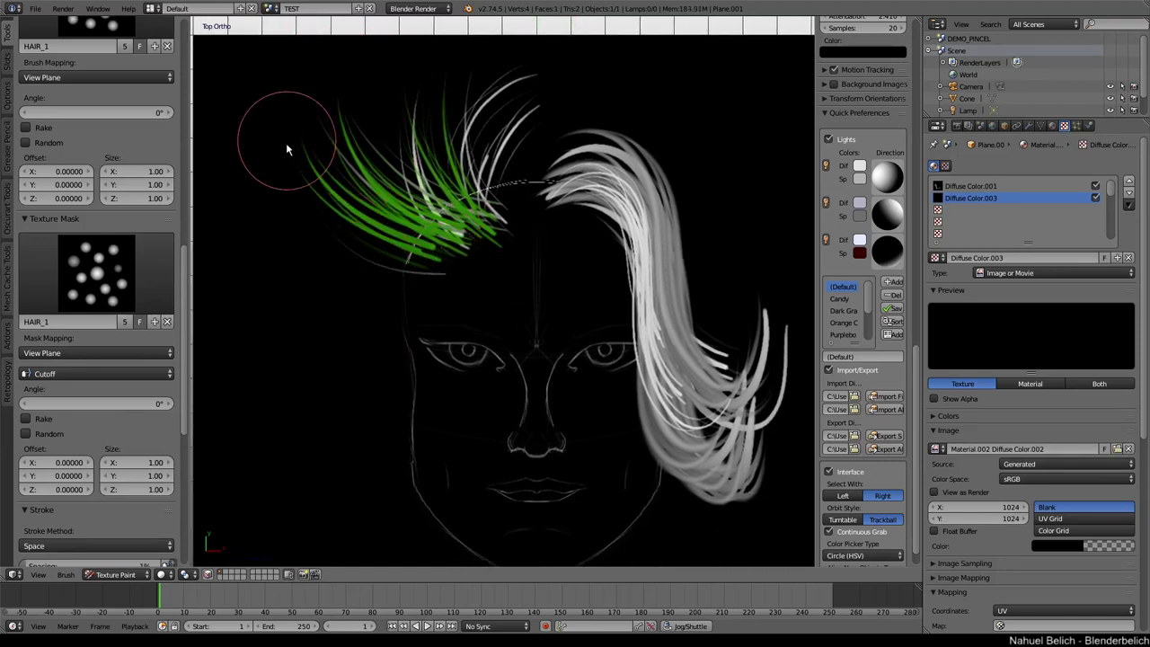
pyautogui.moveTo(296, 180); pyautogui.dragTo(322, 267)
pyautogui.moveTo(408, 323)
pyautogui.mouseDown()
pyautogui.moveTo(487, 300)
pyautogui.moveTo(512, 264)
pyautogui.mouseUp()
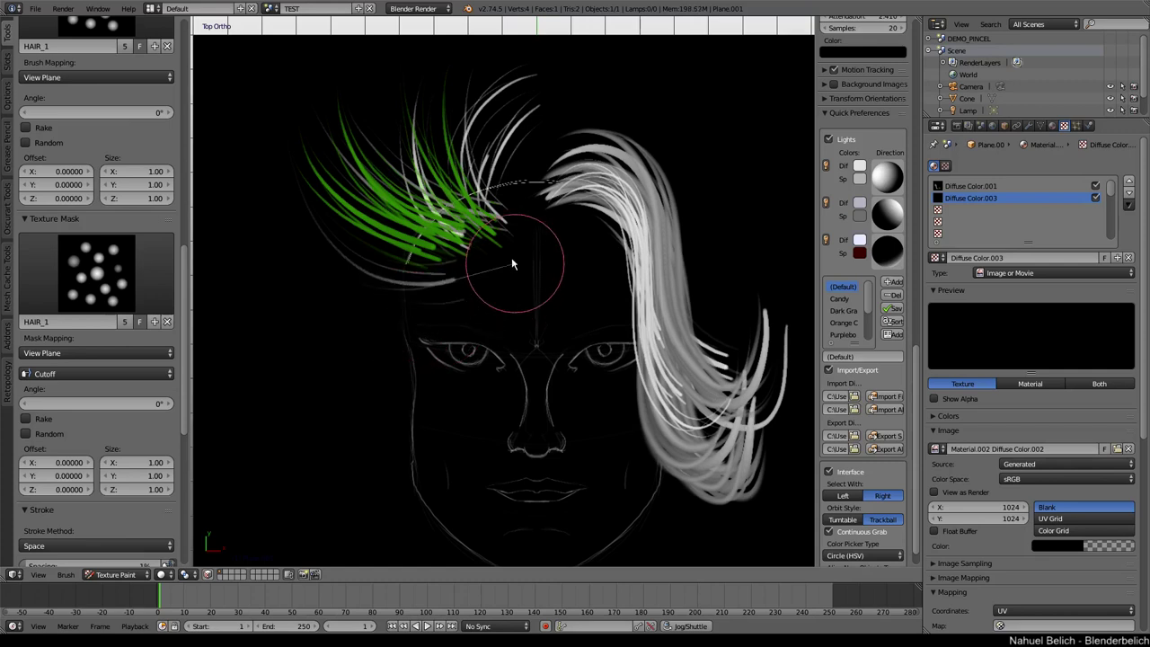
pyautogui.moveTo(264, 208)
pyautogui.mouseDown()
pyautogui.moveTo(326, 337)
pyautogui.moveTo(423, 341)
pyautogui.moveTo(505, 313)
pyautogui.moveTo(528, 235)
pyautogui.mouseUp()
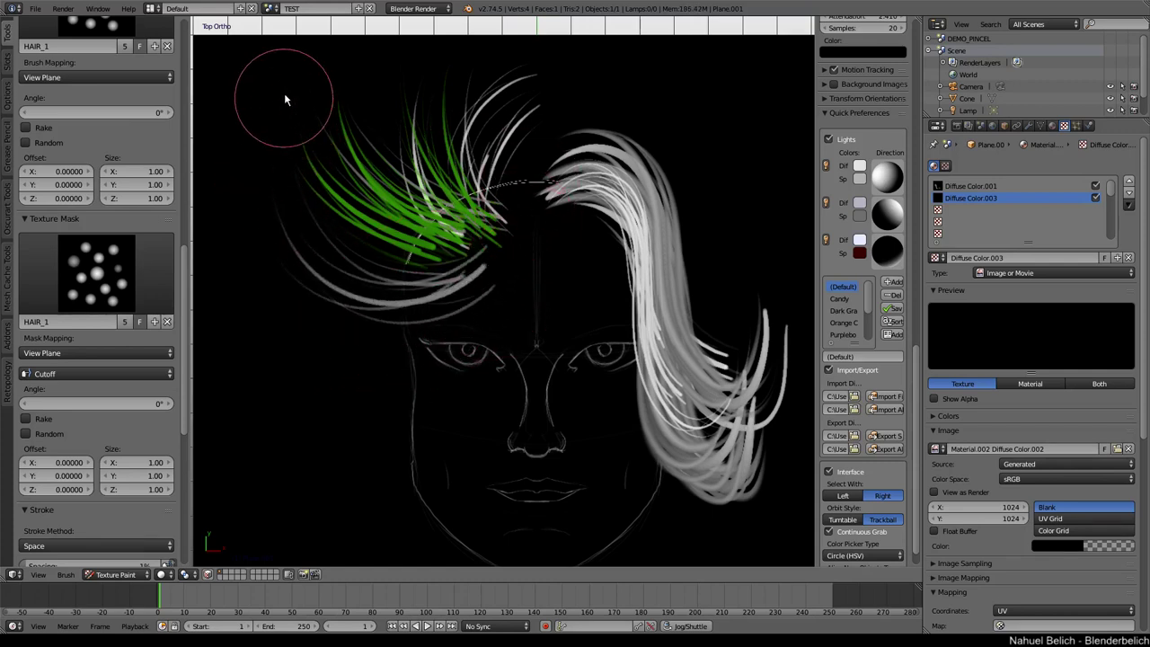
pyautogui.moveTo(284, 93)
pyautogui.mouseDown()
pyautogui.moveTo(361, 243)
pyautogui.moveTo(484, 277)
pyautogui.moveTo(529, 264)
pyautogui.moveTo(544, 239)
pyautogui.mouseUp()
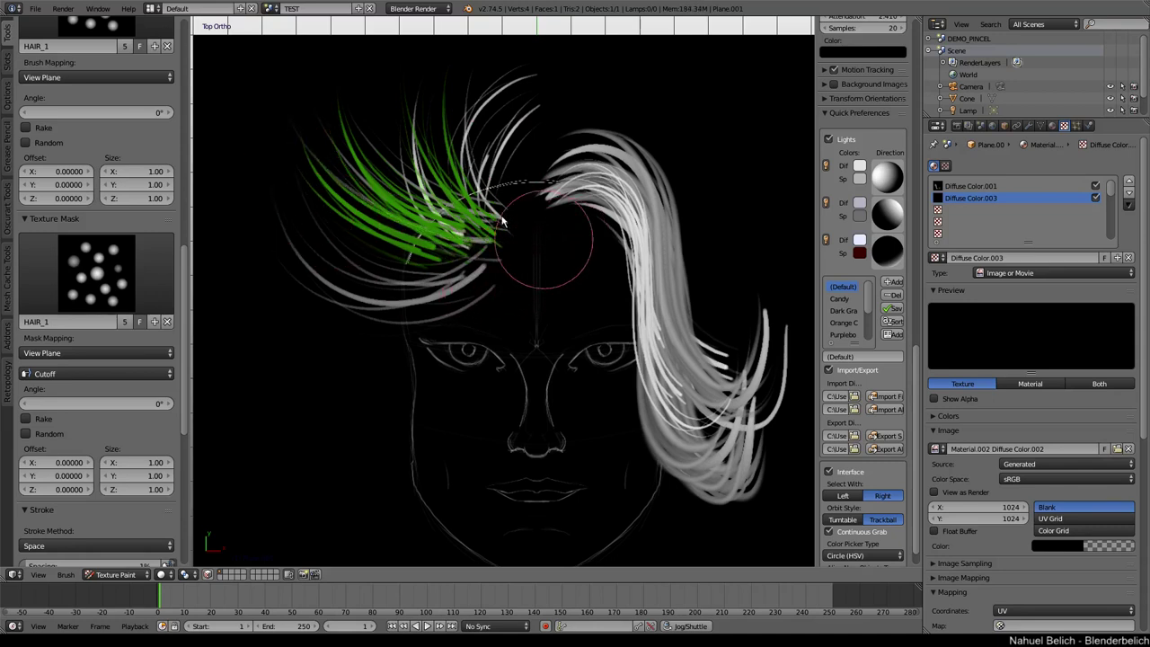
pyautogui.moveTo(286, 78)
pyautogui.mouseDown()
pyautogui.moveTo(332, 180)
pyautogui.moveTo(462, 279)
pyautogui.moveTo(521, 273)
pyautogui.moveTo(566, 251)
pyautogui.mouseUp()
pyautogui.hotkey('ctrl', 'z')
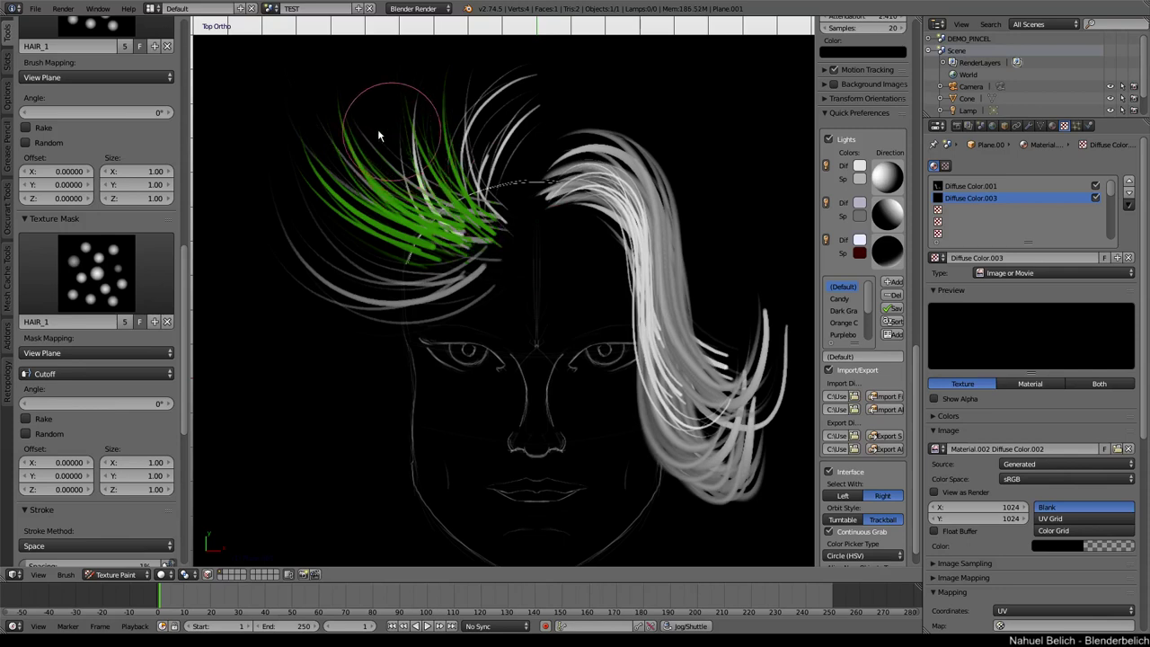
# Step: Review the brush's paint slots, color, blend, texture and texture mask settings
pyautogui.keyDown('shift'); pyautogui.moveTo(332, 225); pyautogui.dragTo(350, 291, button='middle'); pyautogui.keyUp('shift')
pyautogui.moveTo(88, 45); pyautogui.dragTo(88, 230, button='middle')
pyautogui.scroll(5, 79, 320)
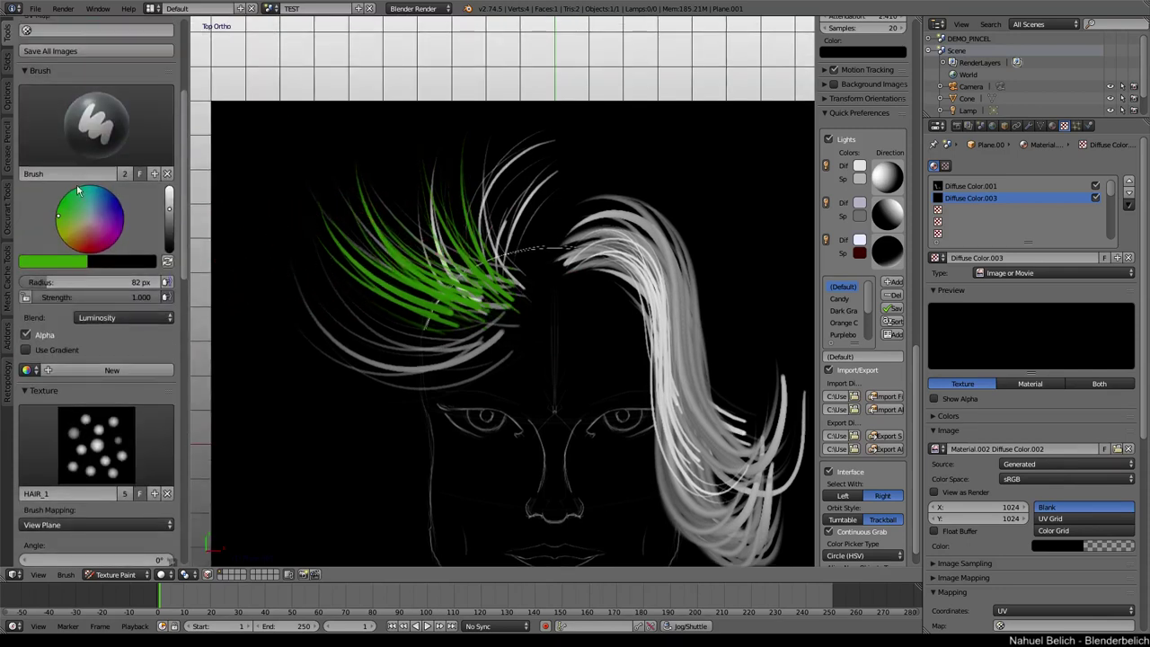
pyautogui.scroll(6, 130, 414)
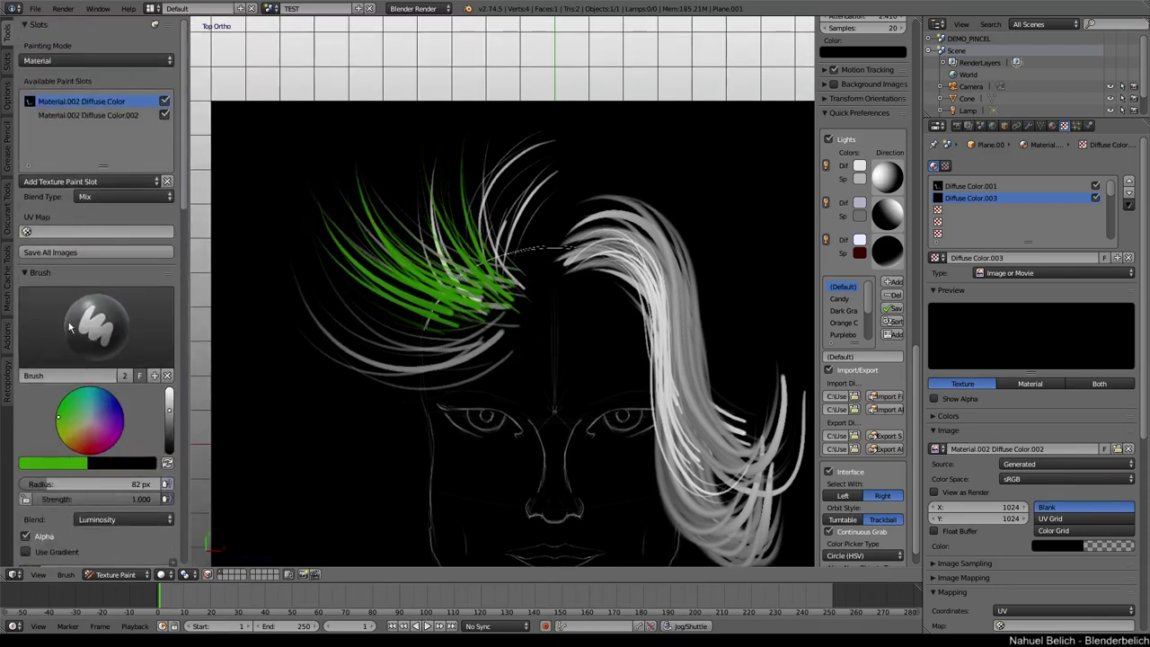
pyautogui.scroll(-10, 72, 332)
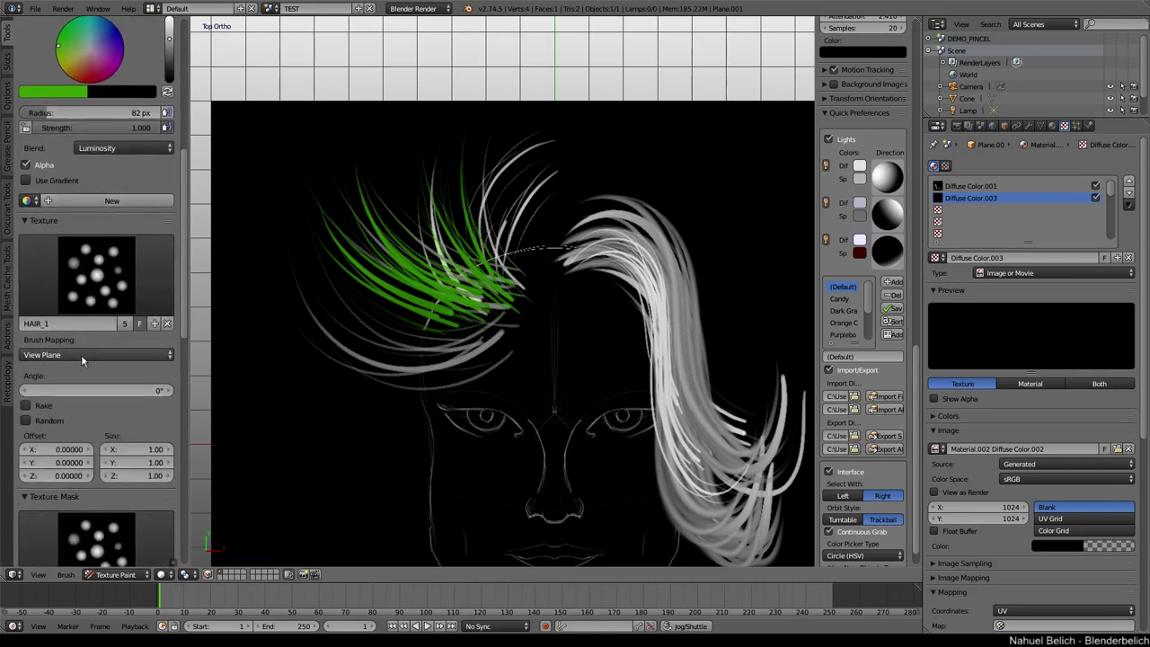
pyautogui.scroll(-8, 81, 354)
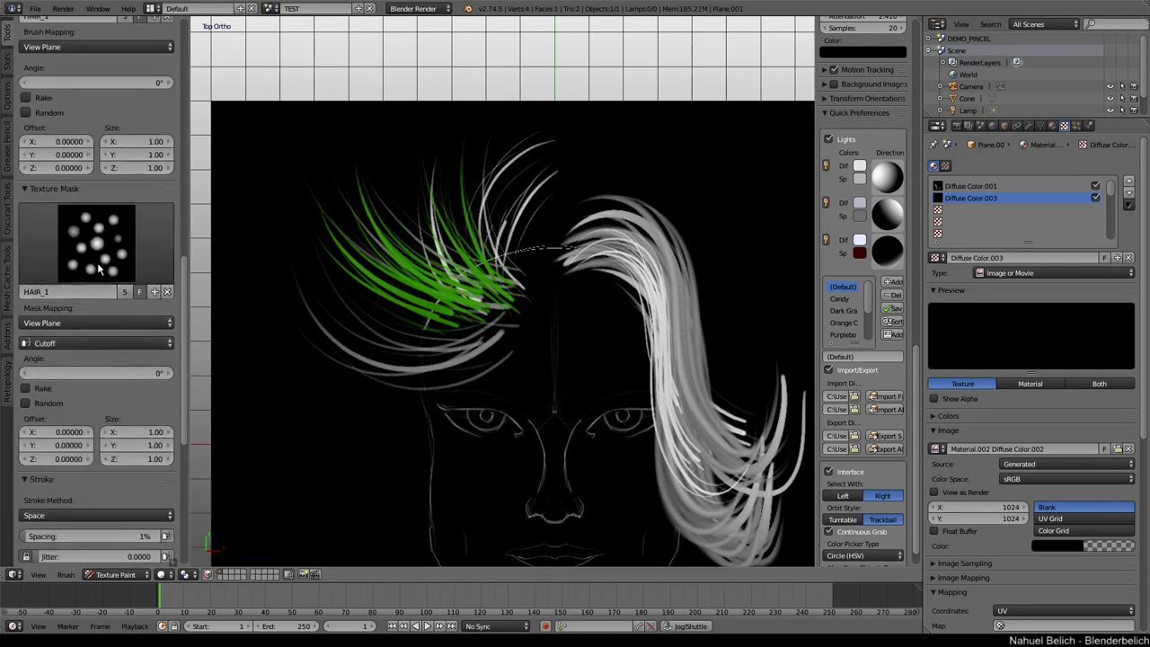
# Step: Set the texture mask's pressure mode to Ramp and paint long test strands down the empty area left of the hair
pyautogui.click(109, 343)
pyautogui.click(109, 343)
pyautogui.click(120, 355)
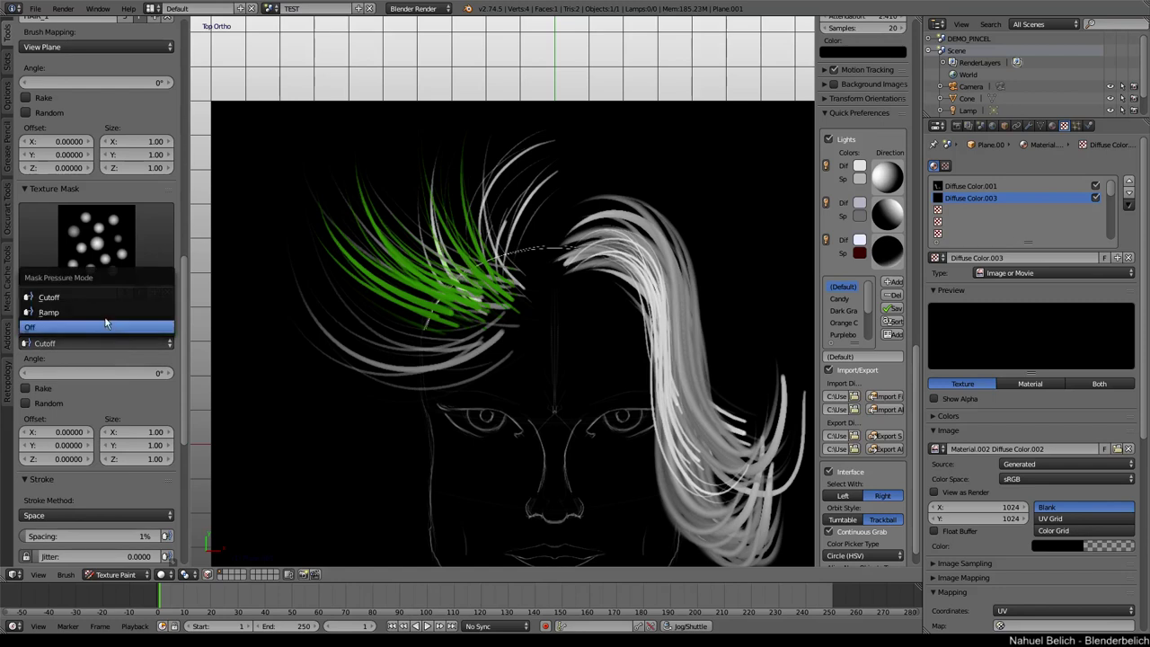
pyautogui.click(124, 325)
pyautogui.moveTo(248, 236)
pyautogui.mouseDown()
pyautogui.moveTo(275, 464)
pyautogui.moveTo(362, 539)
pyautogui.moveTo(378, 460)
pyautogui.mouseUp()
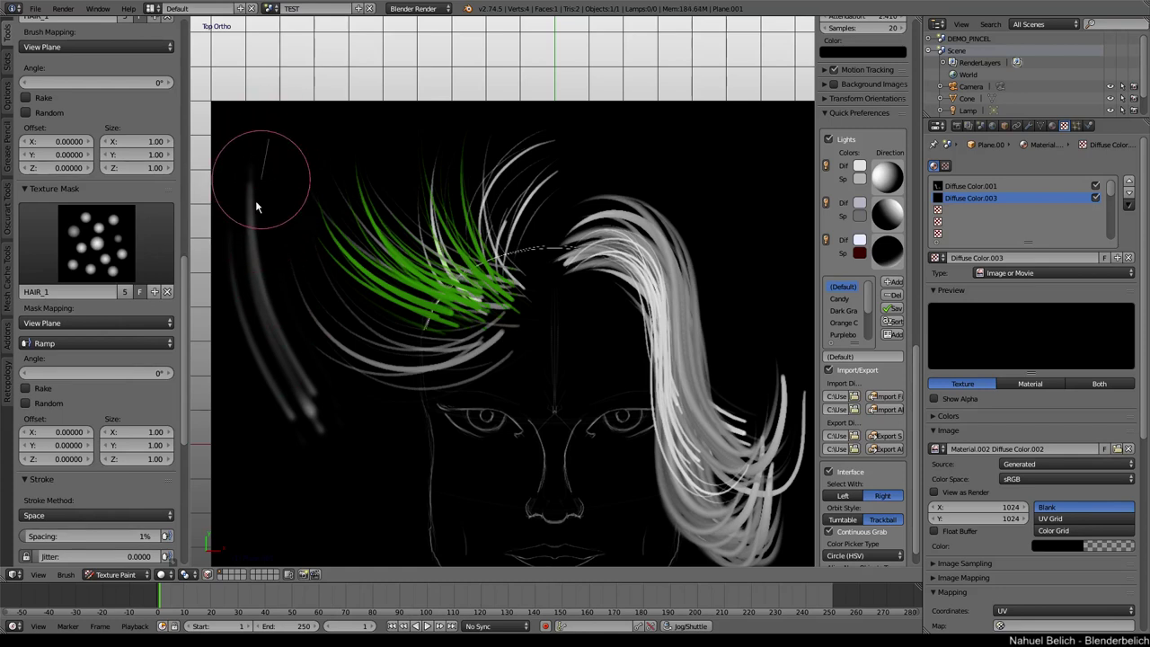
pyautogui.moveTo(256, 206)
pyautogui.mouseDown()
pyautogui.moveTo(280, 395)
pyautogui.moveTo(370, 497)
pyautogui.mouseUp()
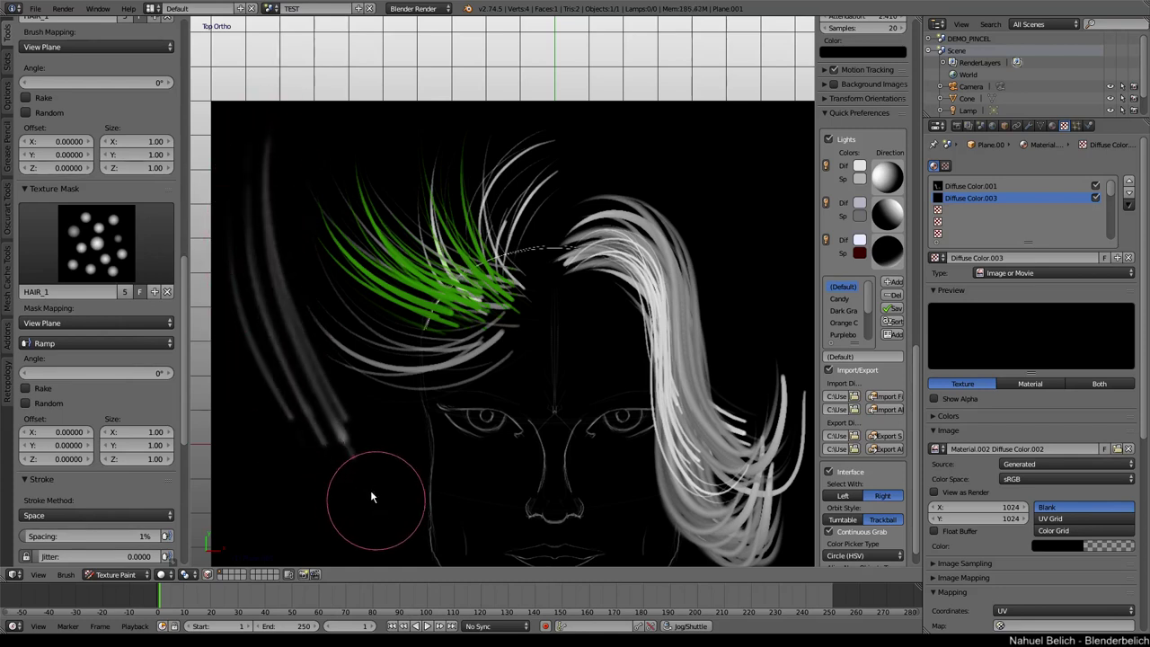
pyautogui.moveTo(243, 252)
pyautogui.mouseDown()
pyautogui.moveTo(342, 462)
pyautogui.moveTo(390, 521)
pyautogui.mouseUp()
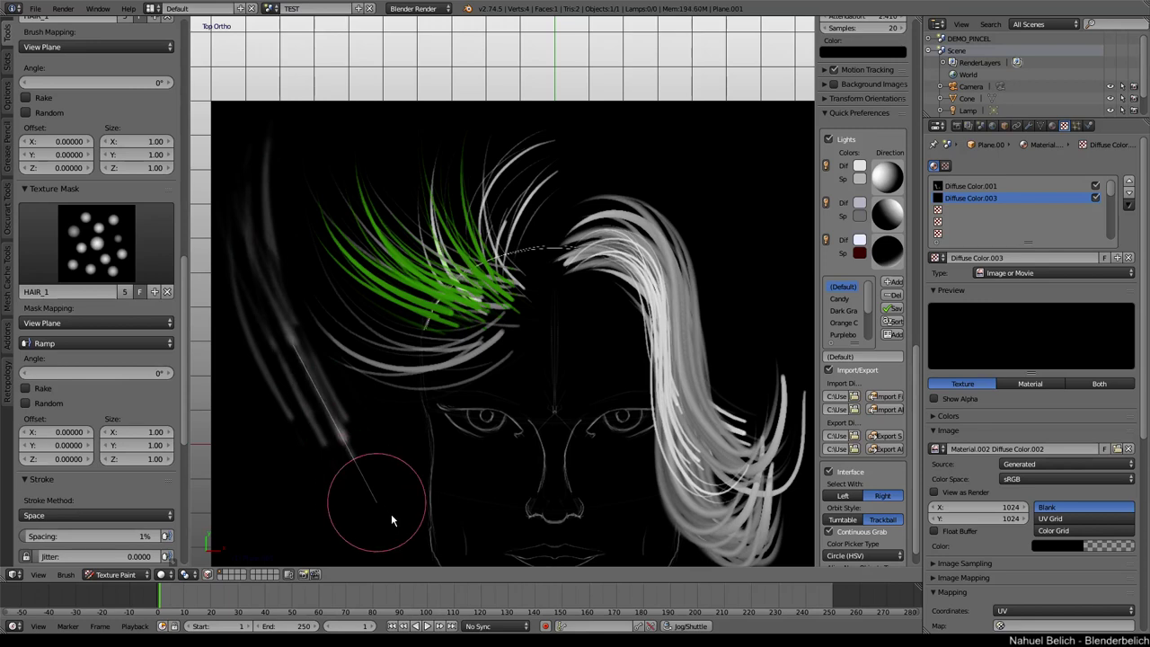
# Step: Undo the three test strands and set the texture mask's pressure mode back to Cutoff
pyautogui.keyDown('shift'); pyautogui.moveTo(295, 393); pyautogui.dragTo(319, 308, button='middle'); pyautogui.keyUp('shift')
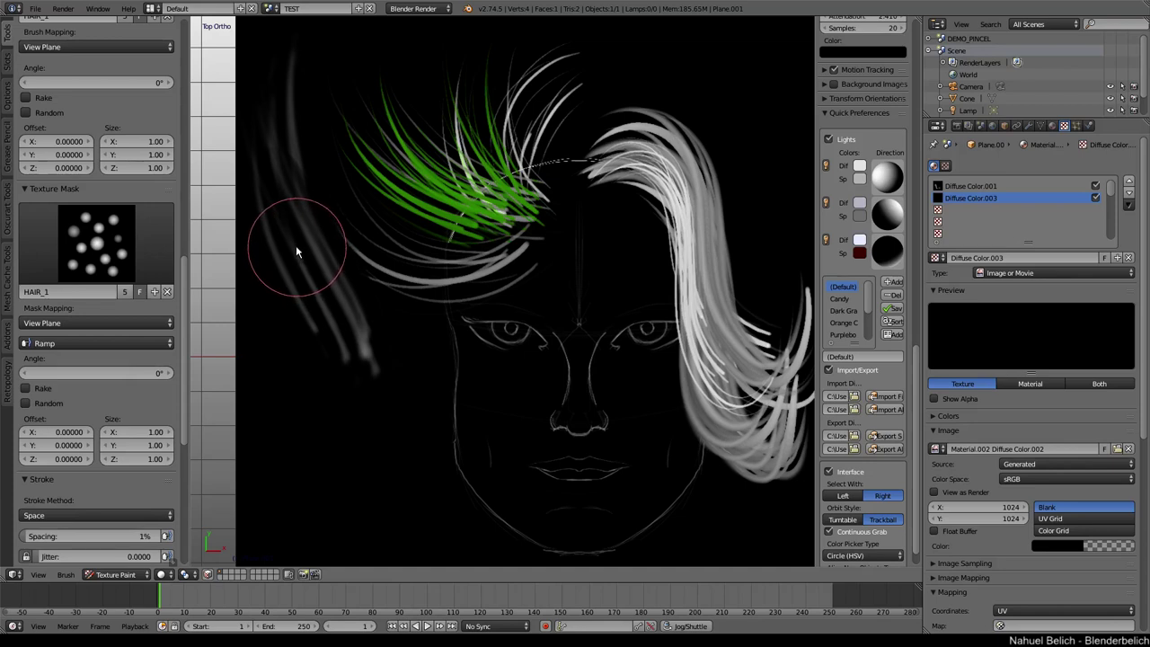
pyautogui.hotkey('ctrl', 'z')
pyautogui.hotkey('ctrl', 'z')
pyautogui.hotkey('ctrl', 'z')
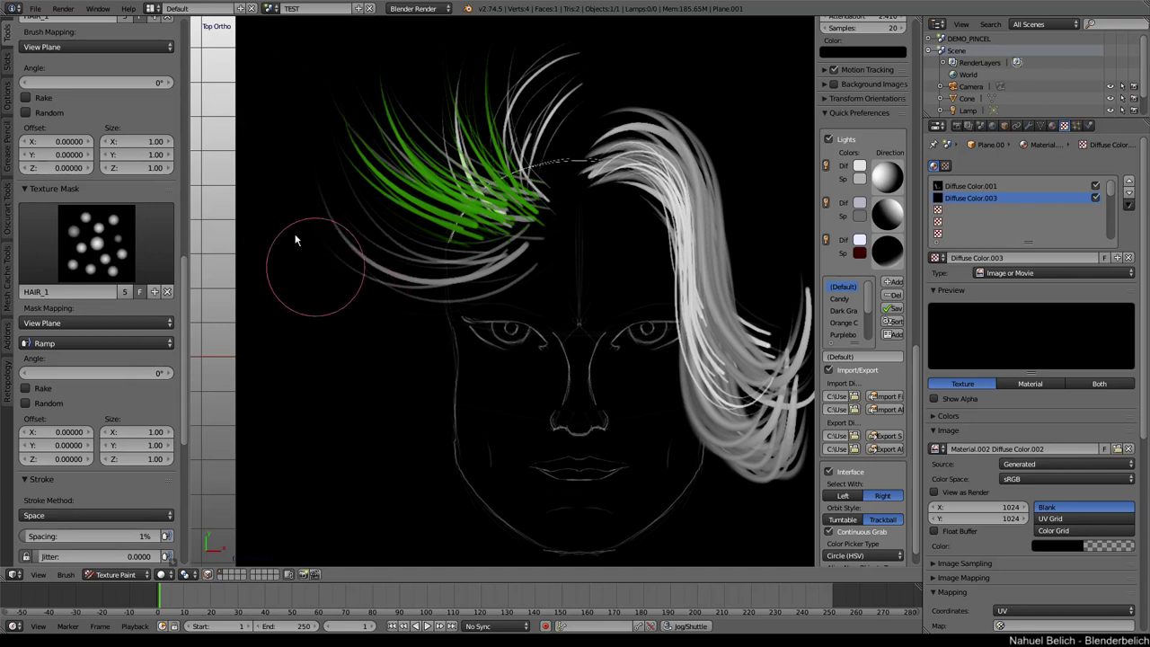
pyautogui.click(126, 343)
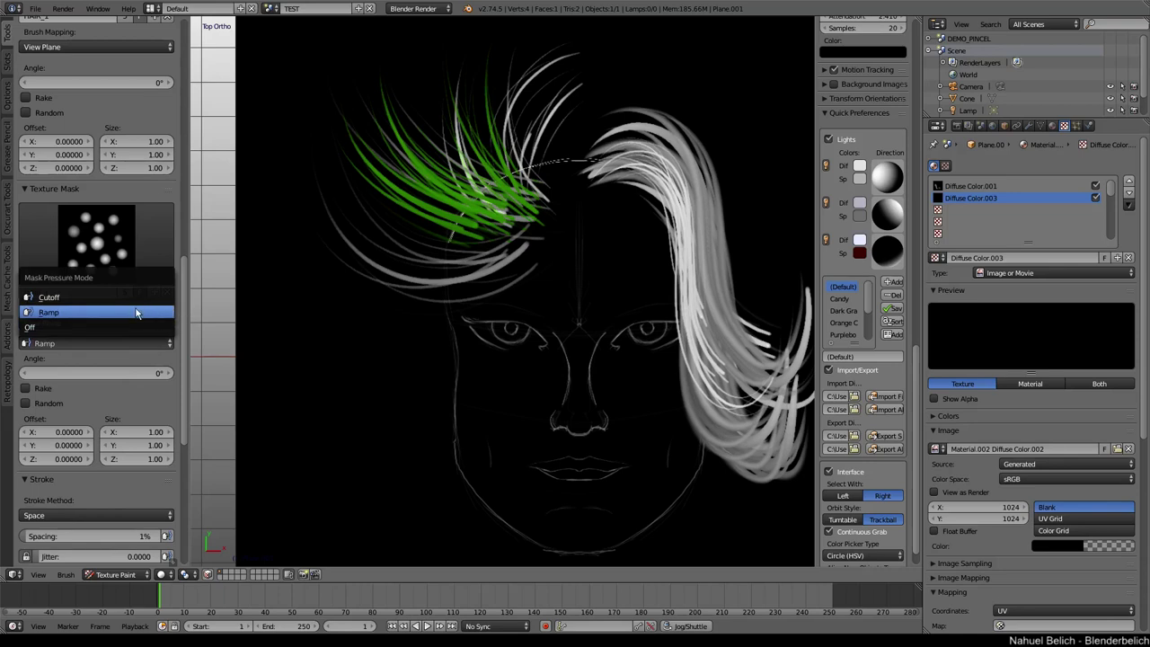
pyautogui.click(120, 297)
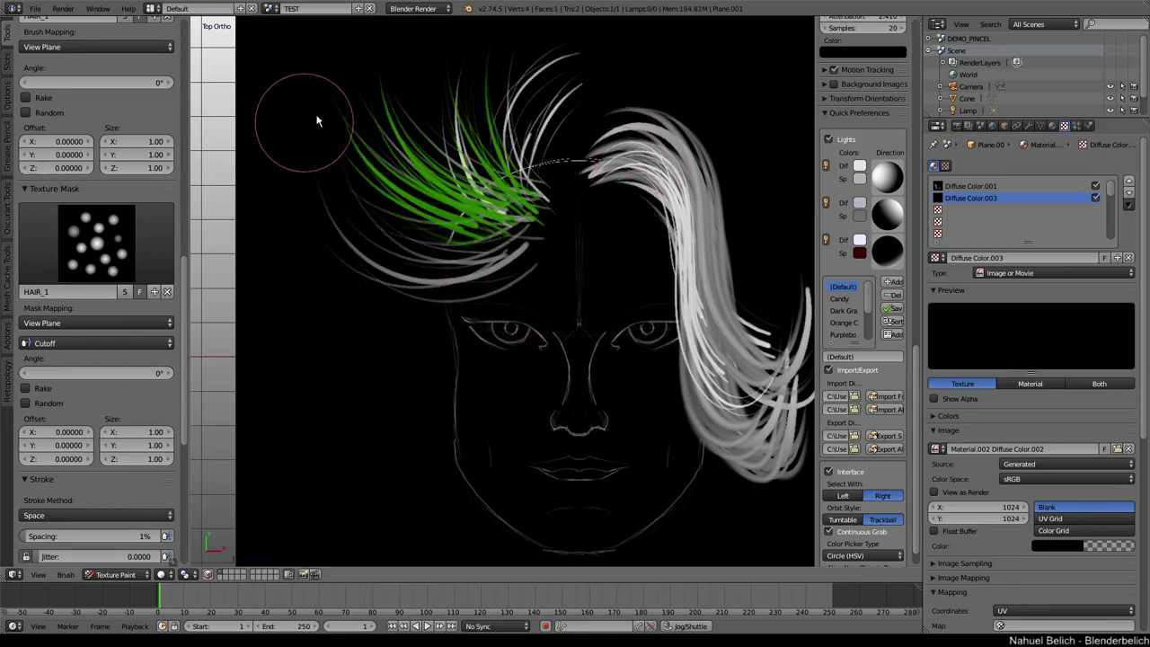
# Step: Enable gradient colors for the brush, with the gradient mode set to Repeat and the brush radius to 120 px
pyautogui.scroll(-3, 420, 130)
pyautogui.scroll(5, 386, 225)
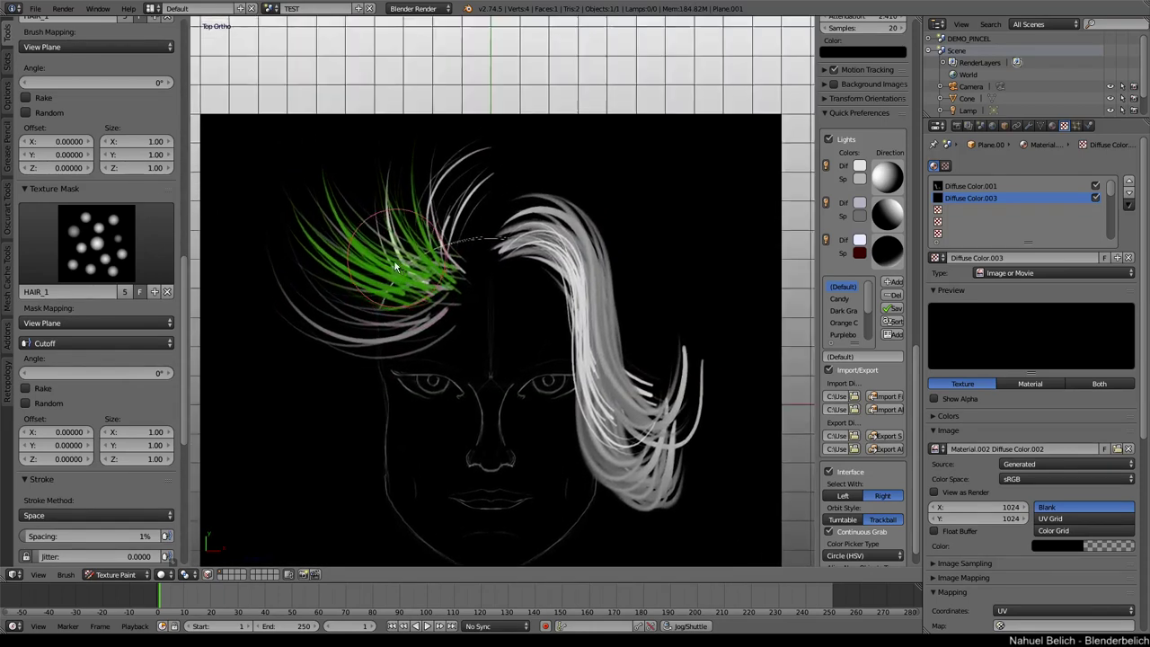
pyautogui.moveTo(382, 239); pyautogui.dragTo(443, 226, button='middle')
pyautogui.scroll(6, 106, 194)
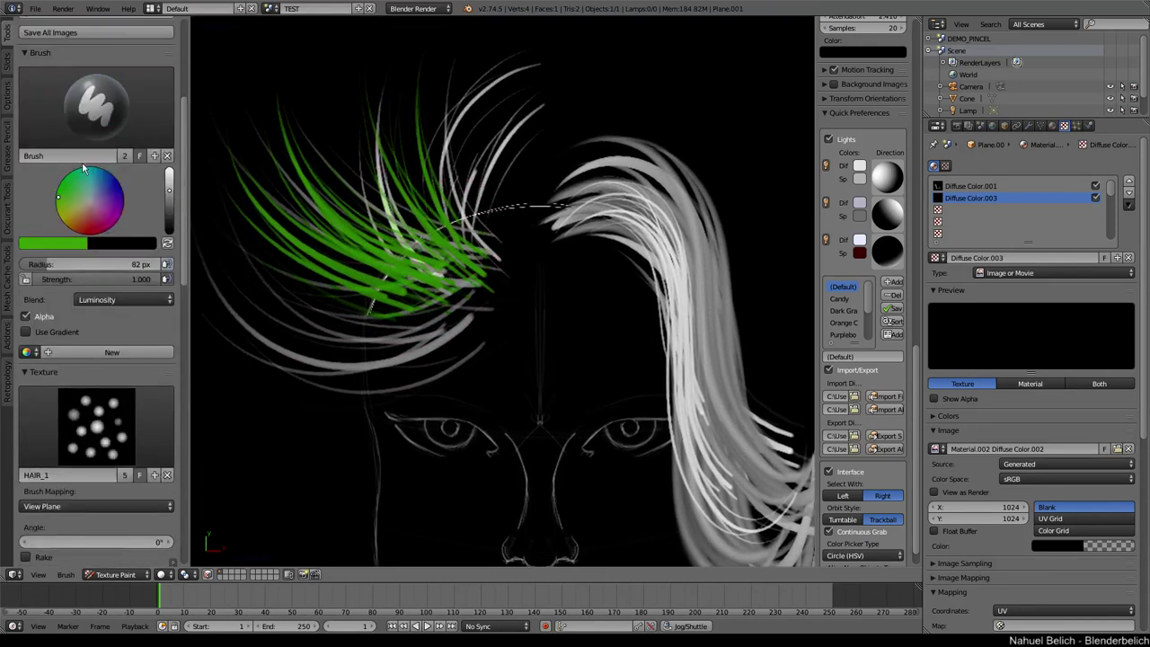
pyautogui.click(27, 331)
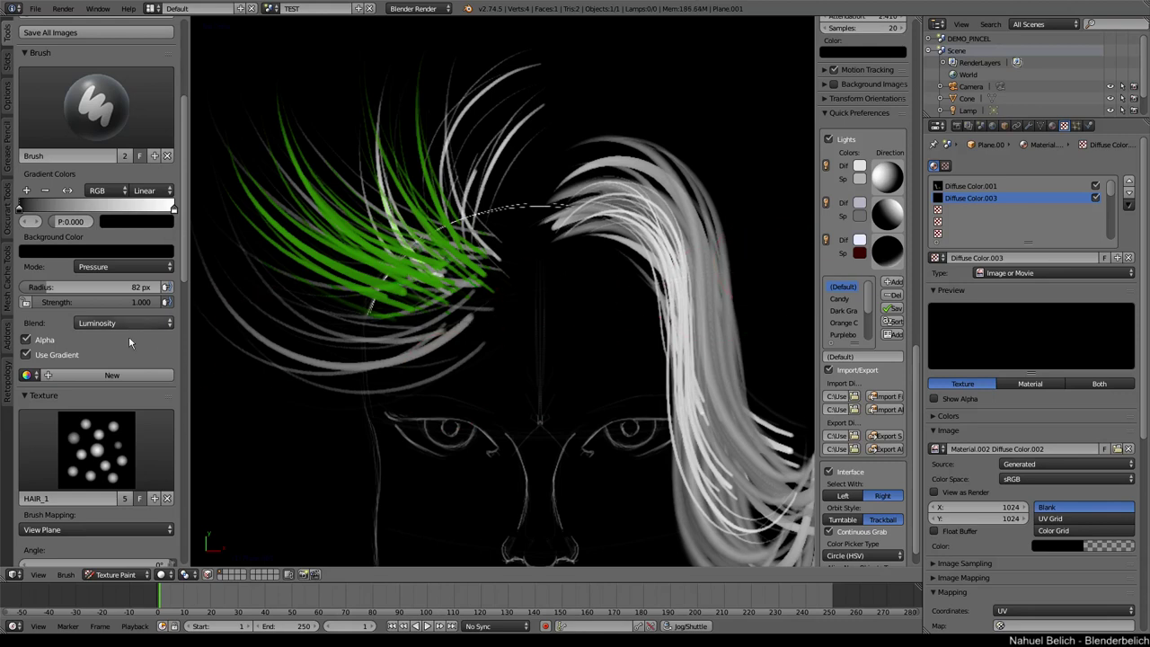
pyautogui.keyDown('shift'); pyautogui.moveTo(245, 340); pyautogui.dragTo(269, 293, button='middle'); pyautogui.keyUp('shift')
pyautogui.click(169, 323)
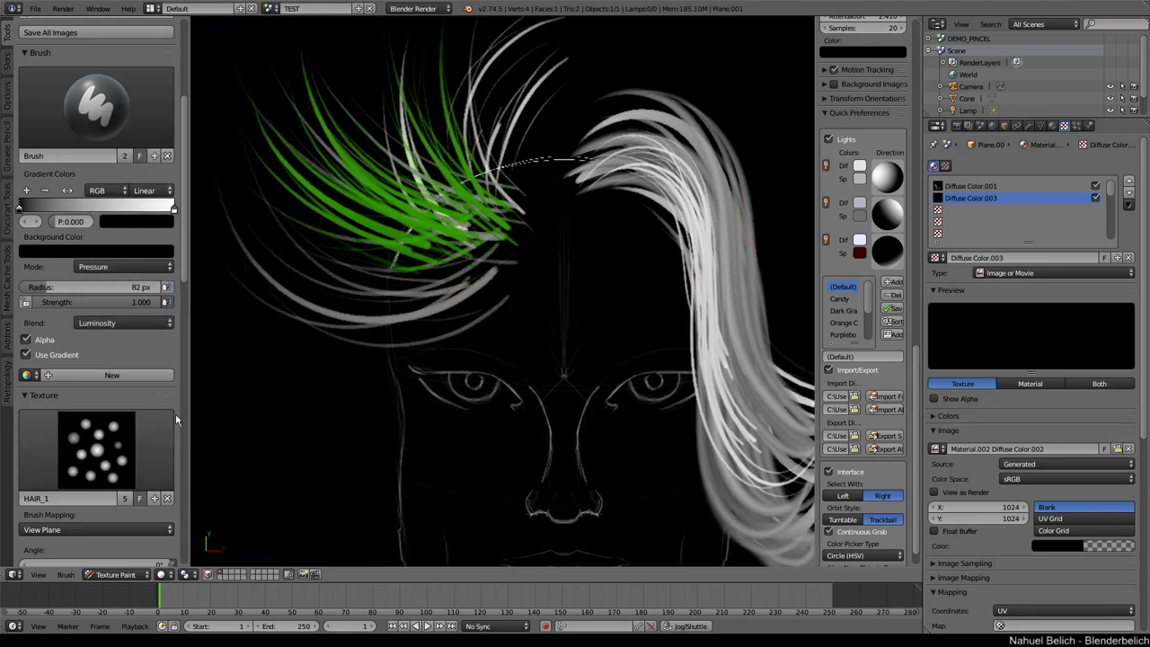
pyautogui.click(135, 267)
pyautogui.click(134, 236)
pyautogui.keyDown('shift'); pyautogui.moveTo(194, 284); pyautogui.dragTo(277, 184, button='middle'); pyautogui.keyUp('shift')
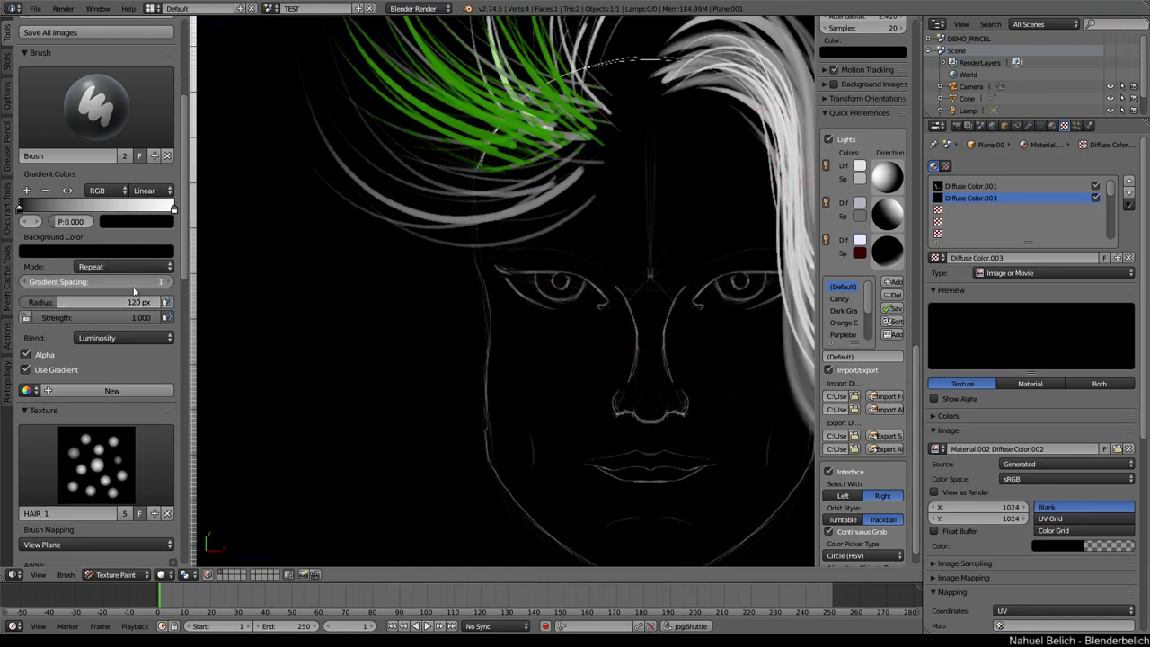
# Step: Try a gradient spacing of 145 with a strand across the forehead, and raise the spacing to 307
pyautogui.moveTo(163, 289); pyautogui.dragTo(225, 288)
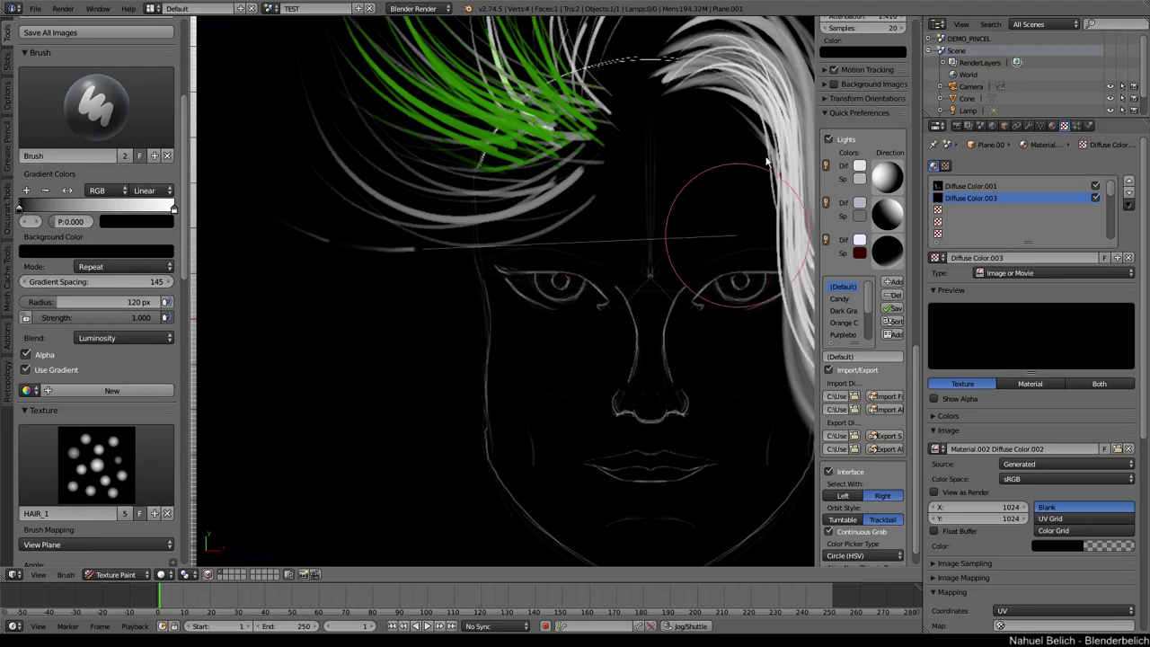
pyautogui.keyDown('shift'); pyautogui.moveTo(507, 179); pyautogui.dragTo(408, 212, button='middle'); pyautogui.keyUp('shift')
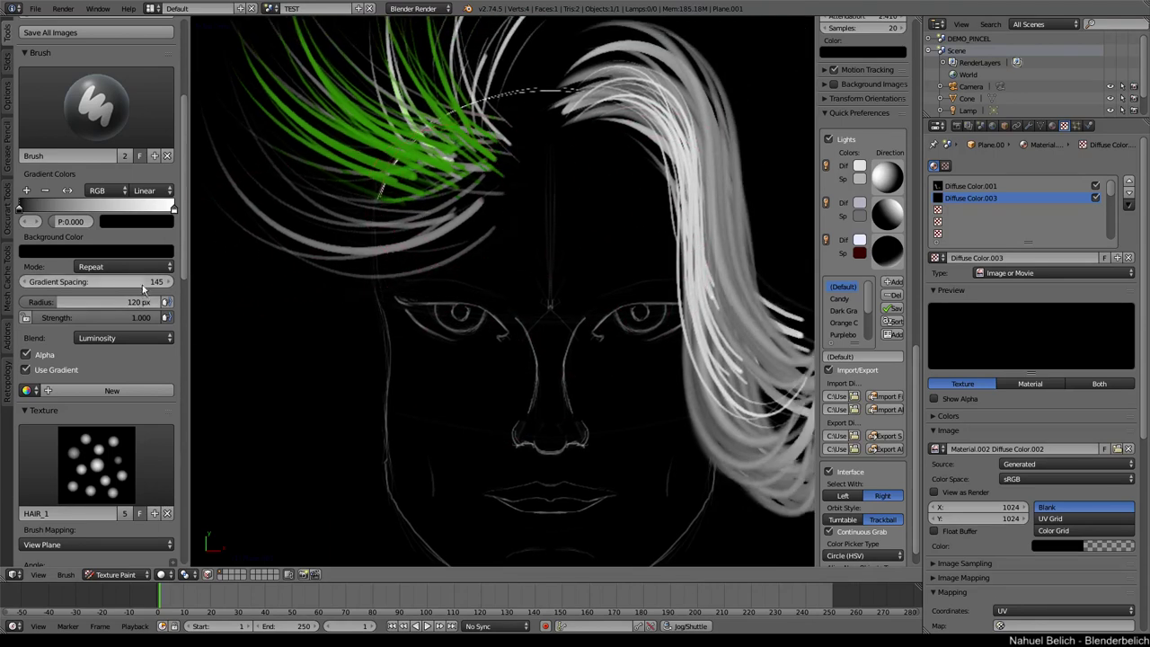
pyautogui.moveTo(141, 285); pyautogui.dragTo(242, 258)
pyautogui.keyDown('shift'); pyautogui.moveTo(319, 193); pyautogui.dragTo(326, 285, button='middle'); pyautogui.keyUp('shift')
pyautogui.keyDown('shift'); pyautogui.moveTo(418, 193); pyautogui.dragTo(494, 285, button='middle'); pyautogui.keyUp('shift')
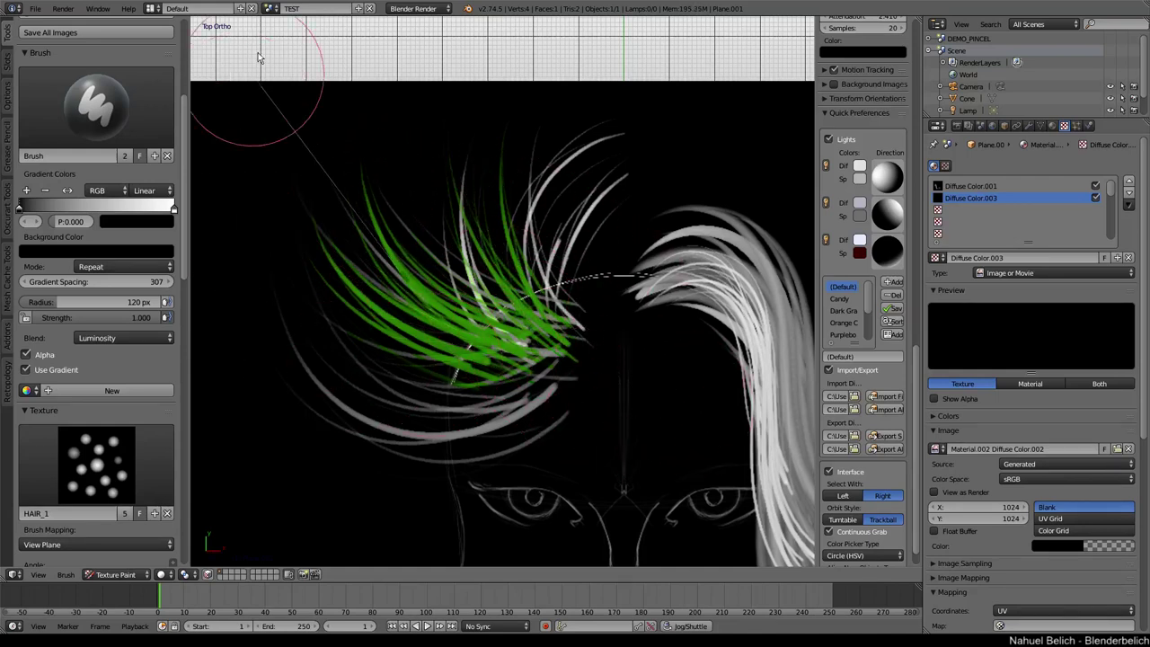
# Step: Try long gradient strands curving below the green locks toward the hairline and forehead
pyautogui.scroll(-4, 339, 331)
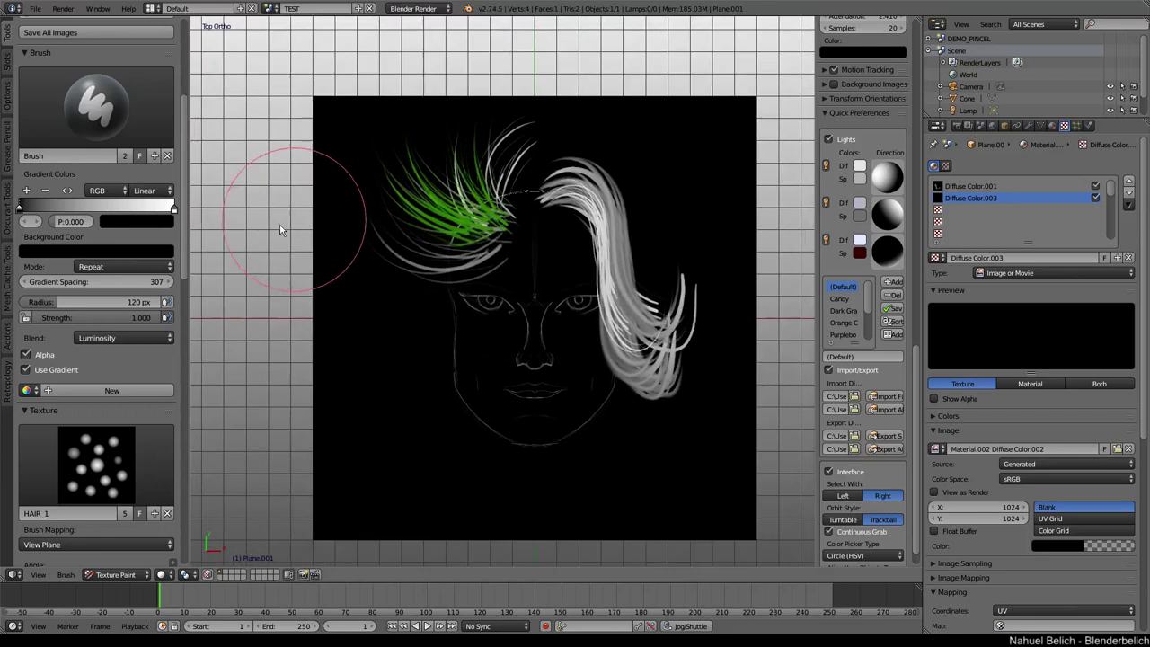
pyautogui.moveTo(90, 176)
pyautogui.mouseDown(button='middle')
pyautogui.moveTo(103, 374)
pyautogui.moveTo(106, 213)
pyautogui.moveTo(105, 396)
pyautogui.mouseUp(button='middle')
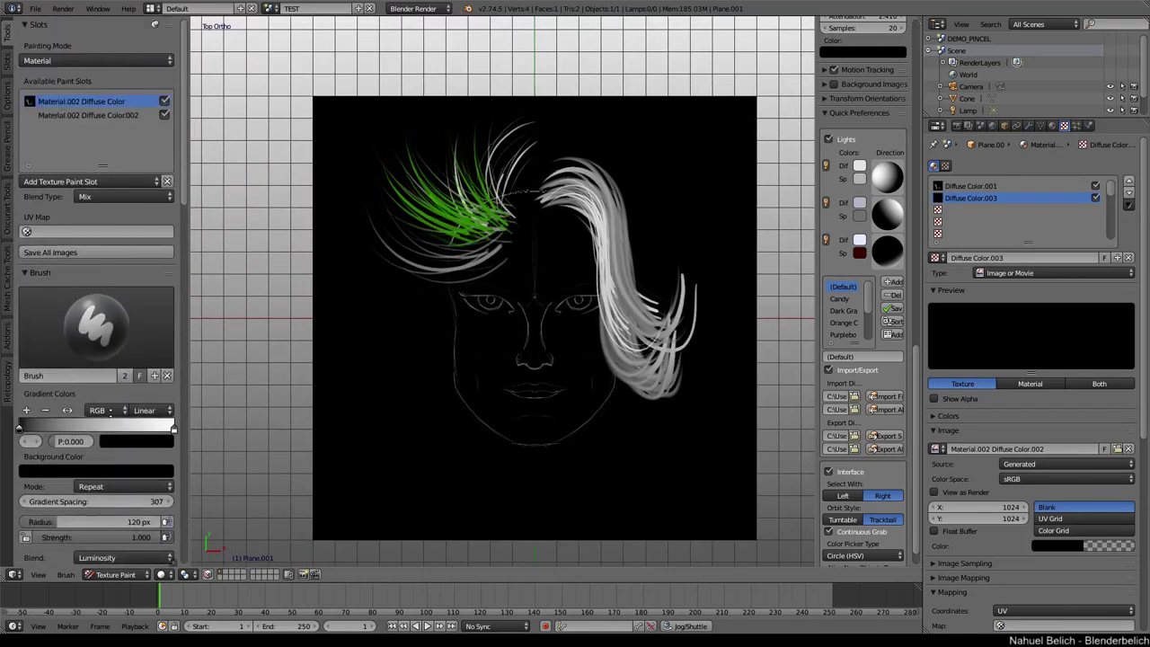
pyautogui.scroll(-8, 126, 238)
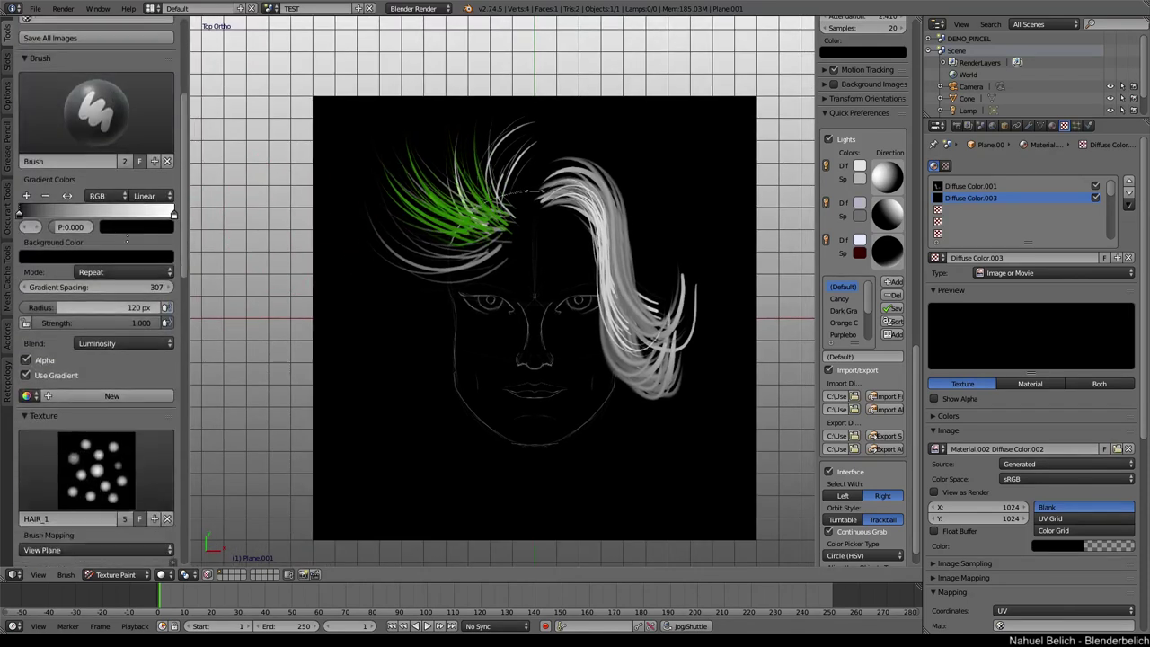
pyautogui.scroll(4, 404, 367)
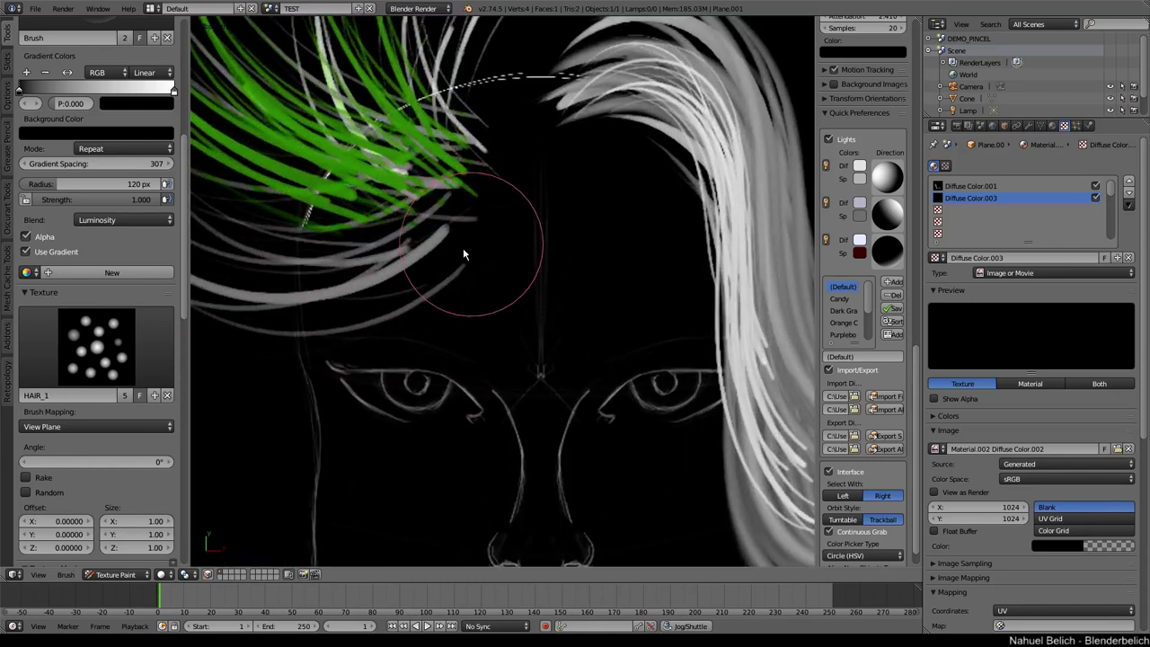
pyautogui.scroll(-1, 375, 364)
pyautogui.keyDown('shift'); pyautogui.moveTo(376, 361); pyautogui.dragTo(436, 377, button='middle'); pyautogui.keyUp('shift')
pyautogui.moveTo(281, 262)
pyautogui.mouseDown()
pyautogui.moveTo(398, 325)
pyautogui.moveTo(544, 329)
pyautogui.moveTo(619, 248)
pyautogui.moveTo(471, 212)
pyautogui.mouseUp()
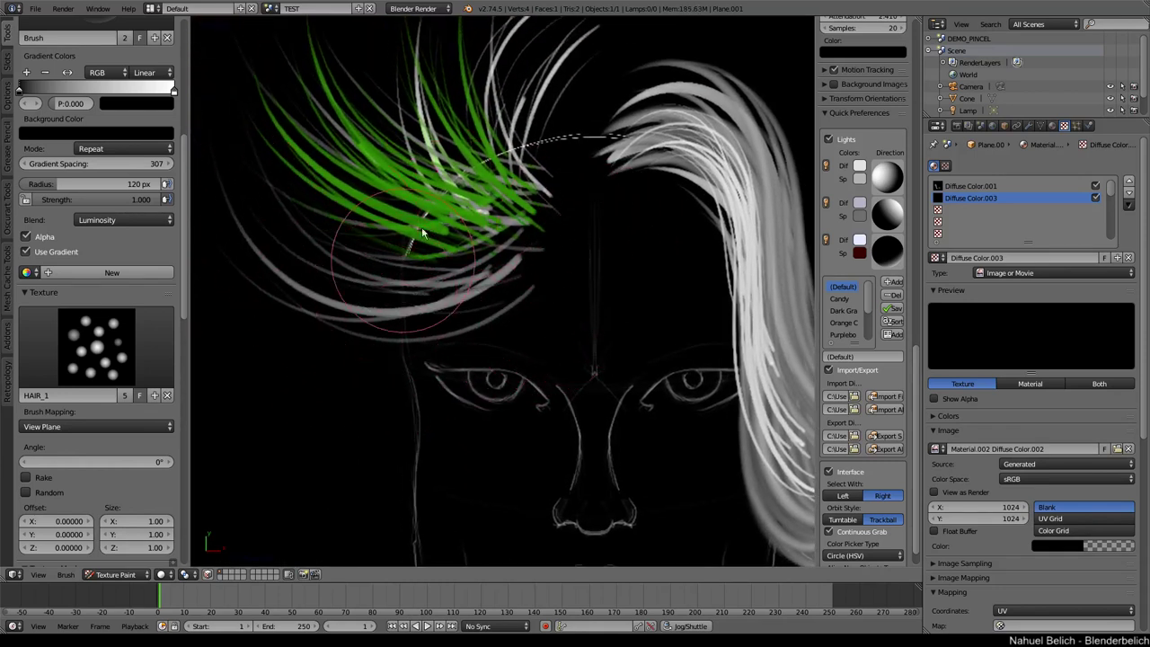
pyautogui.keyDown('shift'); pyautogui.moveTo(421, 227); pyautogui.dragTo(476, 128, button='middle'); pyautogui.keyUp('shift')
pyautogui.moveTo(255, 176)
pyautogui.mouseDown()
pyautogui.moveTo(473, 264)
pyautogui.moveTo(623, 130)
pyautogui.mouseUp()
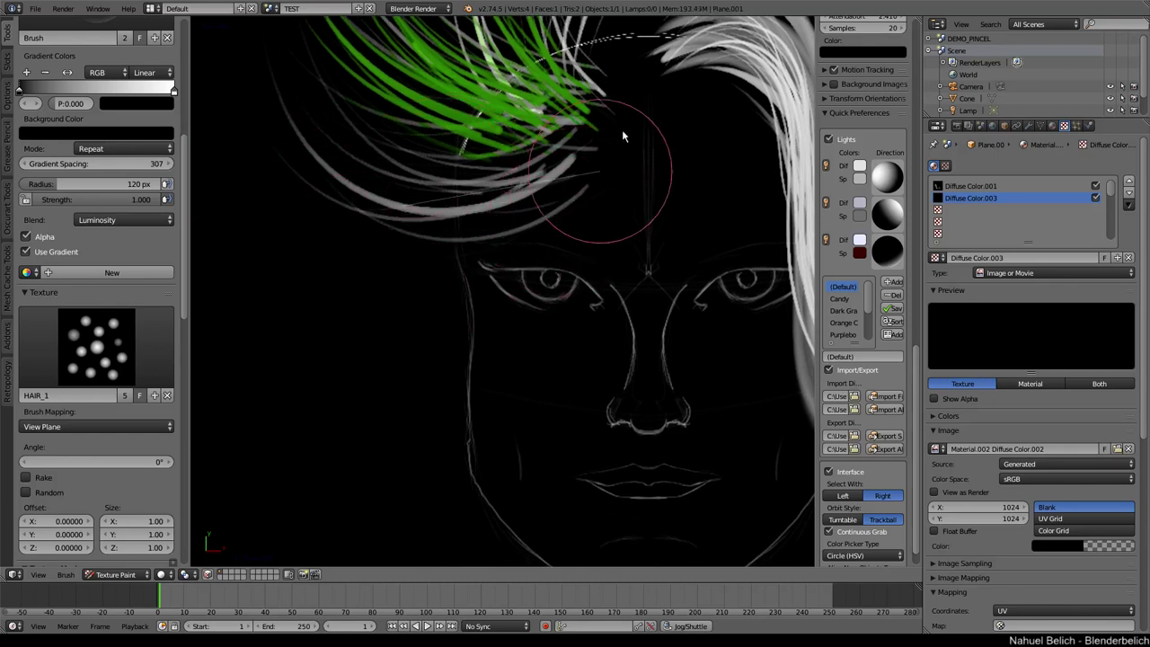
pyautogui.keyDown('shift'); pyautogui.moveTo(482, 160); pyautogui.dragTo(403, 243, button='middle'); pyautogui.keyUp('shift')
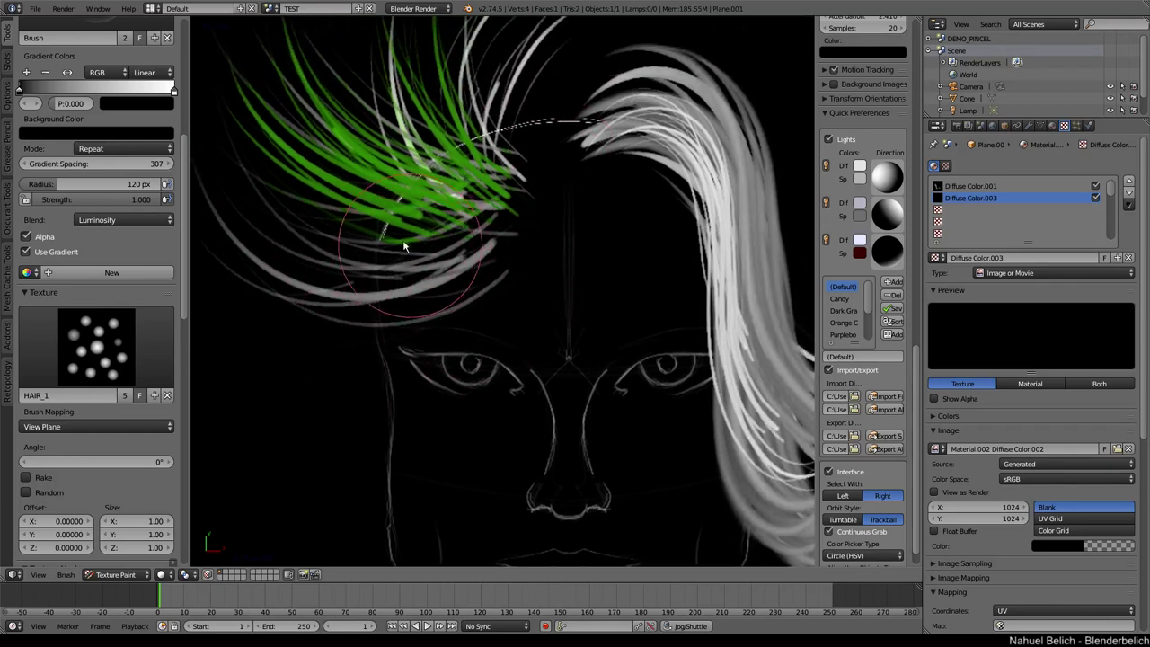
# Step: Review the whole painting and the brush's texture, texture mask, gradient and paint slot settings
pyautogui.scroll(-3, 403, 243)
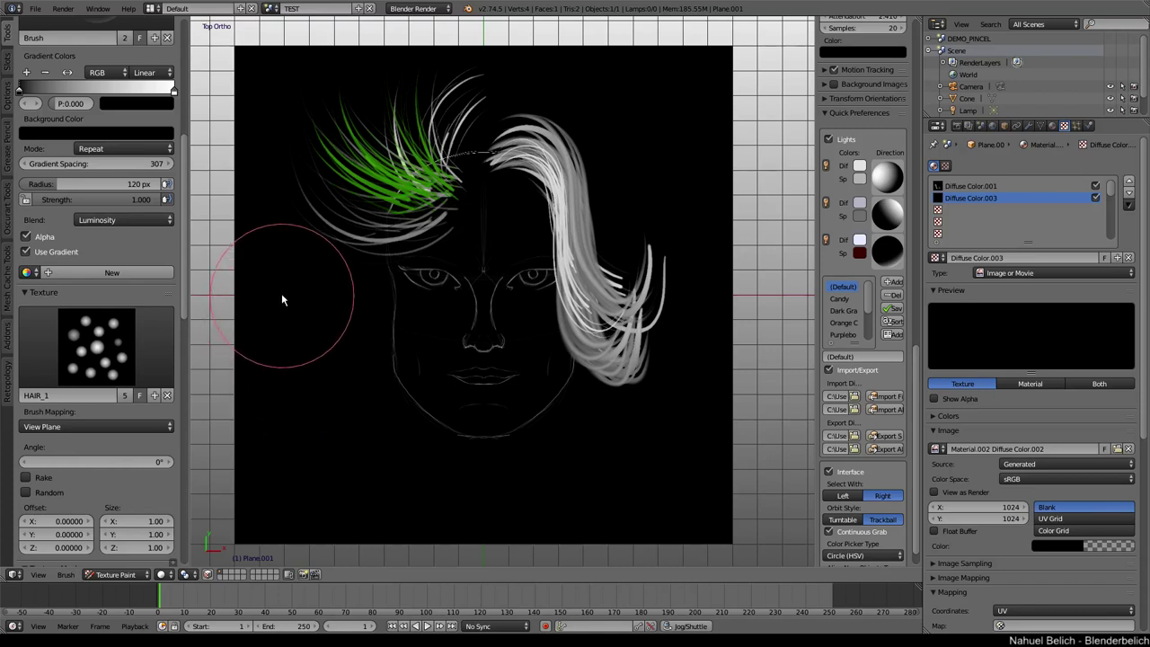
pyautogui.scroll(1, 289, 310)
pyautogui.scroll(1, 292, 317)
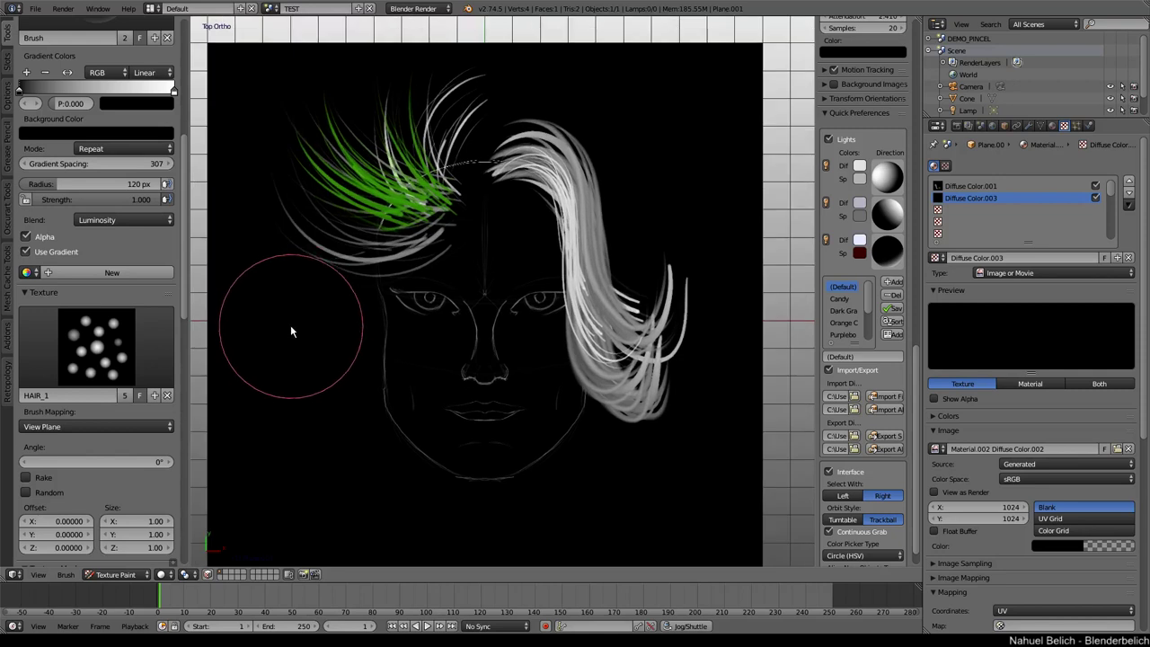
pyautogui.scroll(-8, 135, 415)
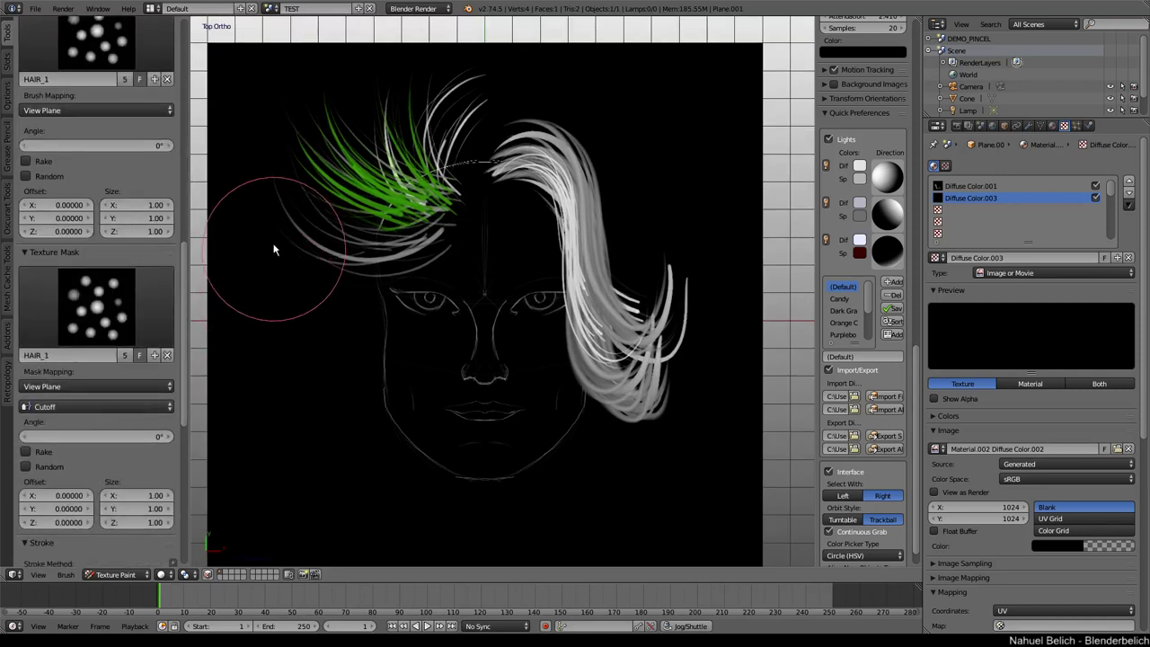
pyautogui.scroll(4, 154, 162)
pyautogui.scroll(2, 160, 207)
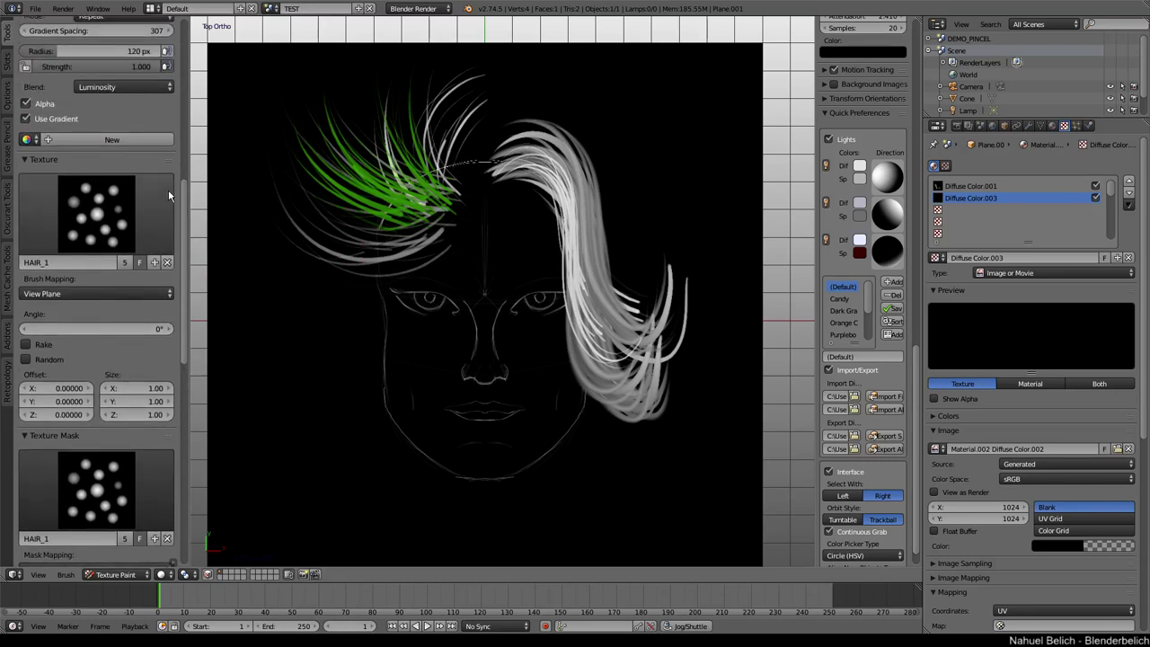
pyautogui.moveTo(185, 206); pyautogui.dragTo(184, 70)
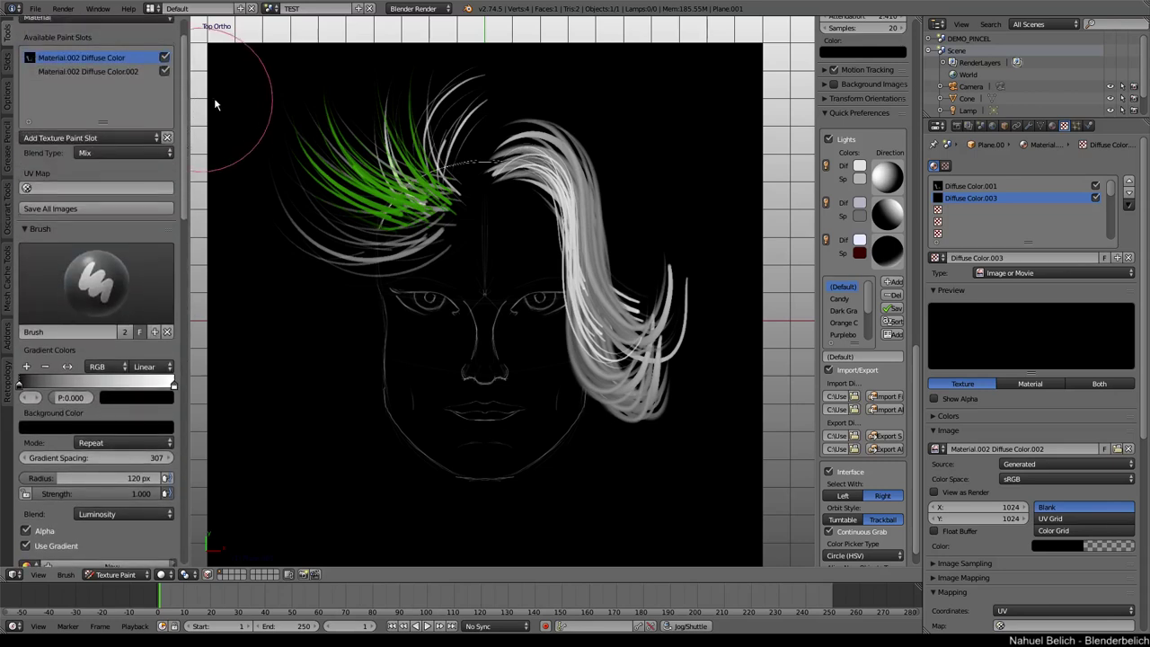